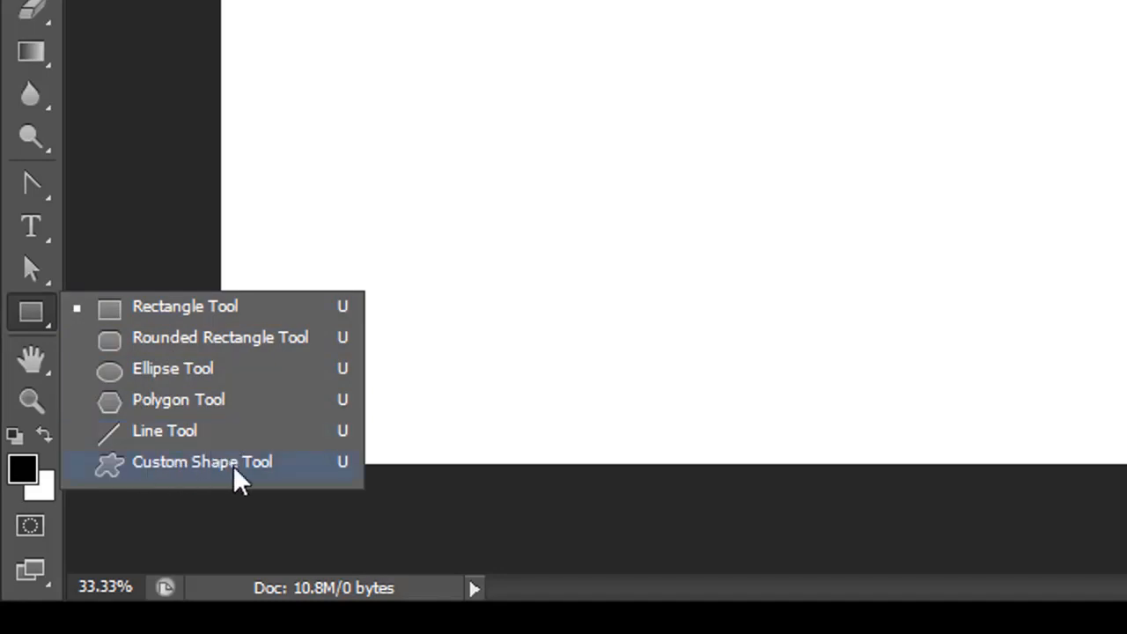
Choose the Rectangle Tool from the group of shape tools.
{"action": "left_click", "coordinate": [30, 308]}
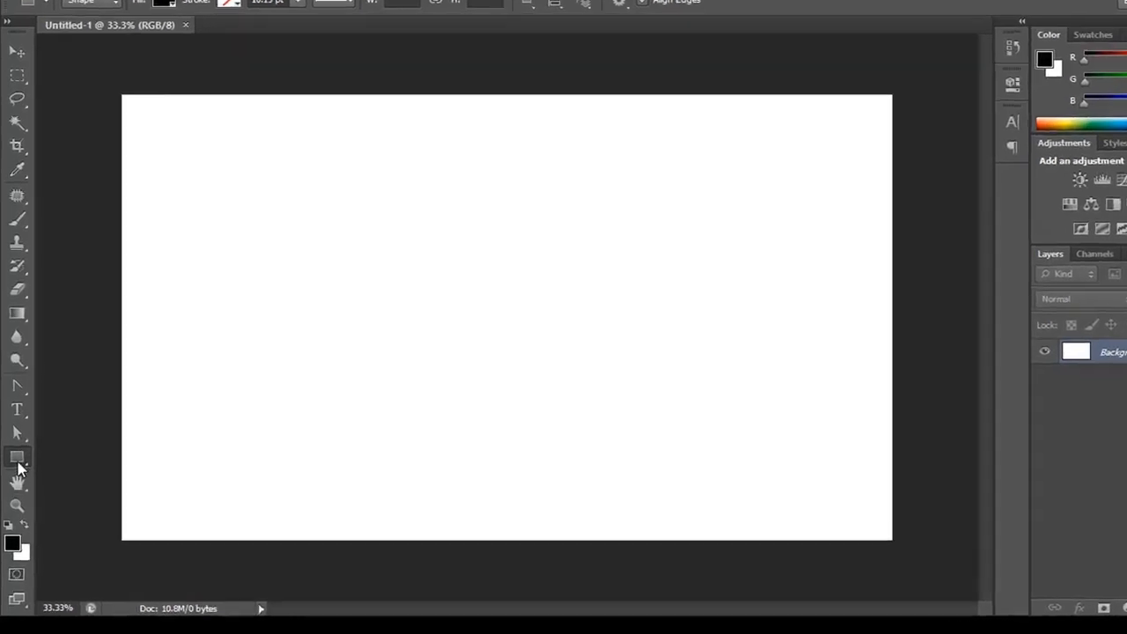
{"action": "left_click", "coordinate": [16, 472]}
{"action": "left_click", "coordinate": [105, 471]}
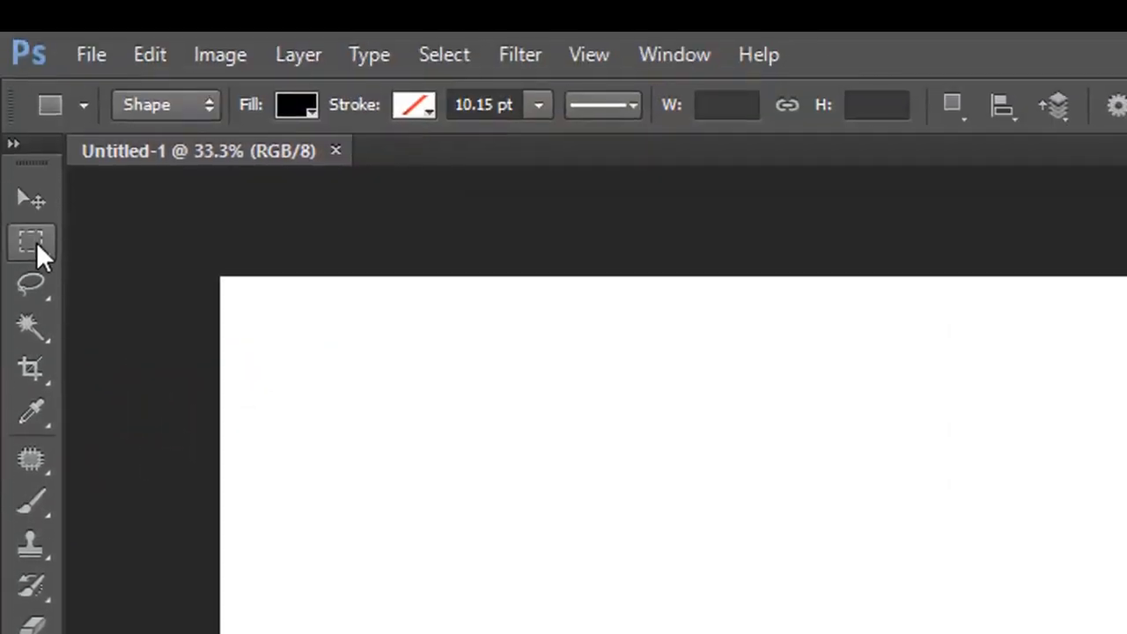
Make a rectangular marquee selection around the middle of the canvas and deselect it.
{"action": "left_click", "coordinate": [36, 241]}
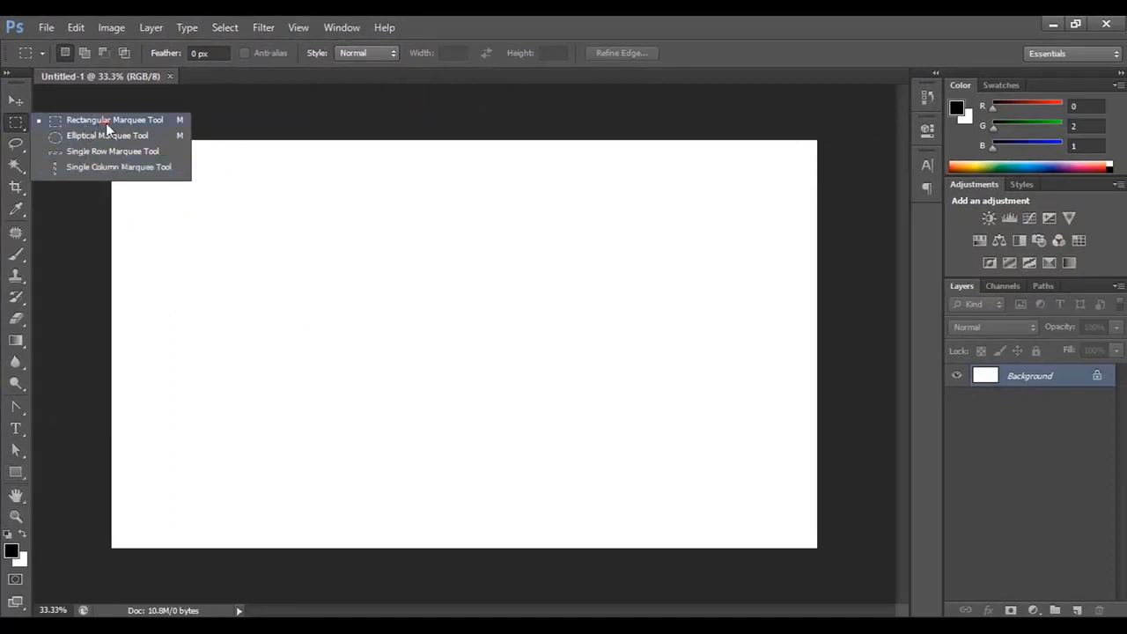
{"action": "left_click", "coordinate": [106, 123]}
{"action": "left_click_drag", "start_coordinate": [329, 205], "coordinate": [622, 387]}
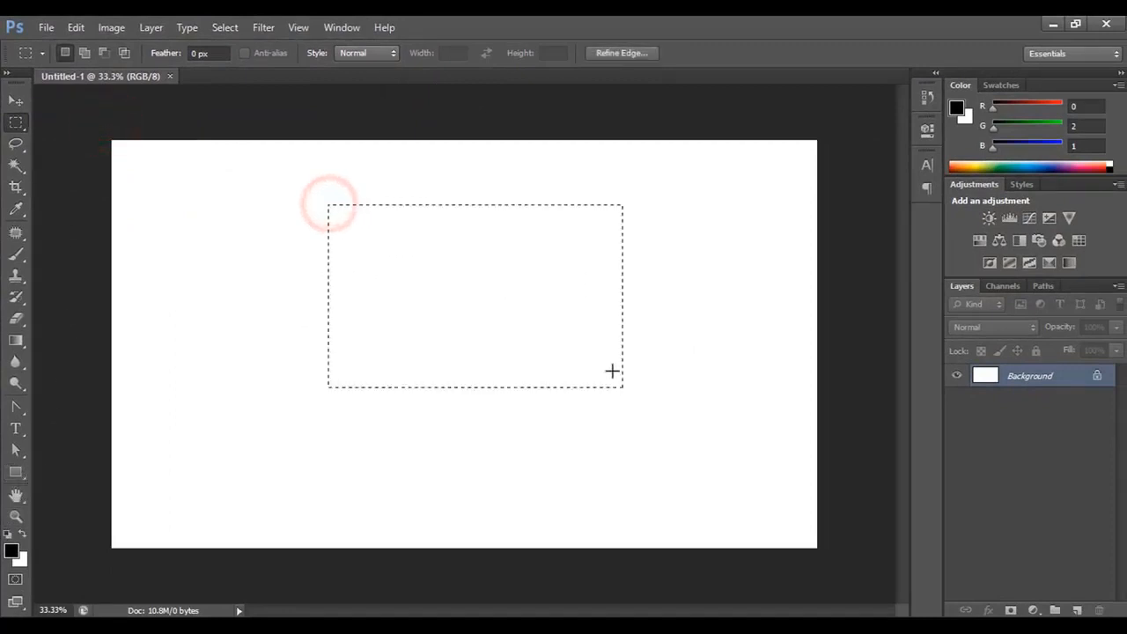
{"action": "left_click", "coordinate": [395, 249]}
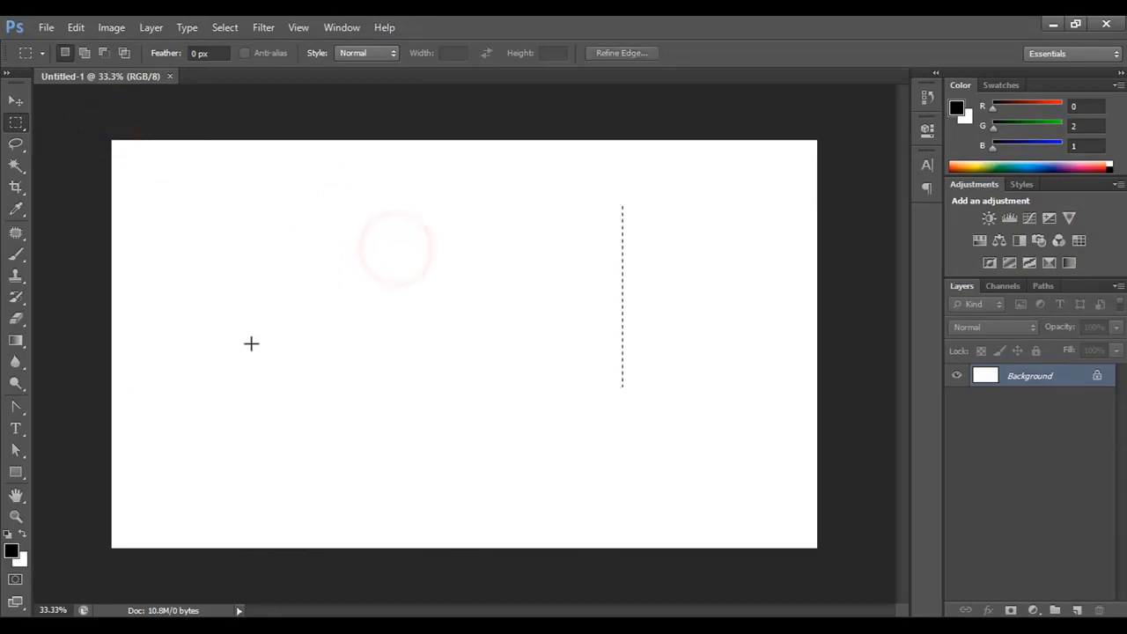
Draw a black rectangle shape about 1137 × 708 px near the middle of the canvas with the Rectangle Tool.
{"action": "left_click", "coordinate": [15, 471]}
{"action": "left_click", "coordinate": [122, 470]}
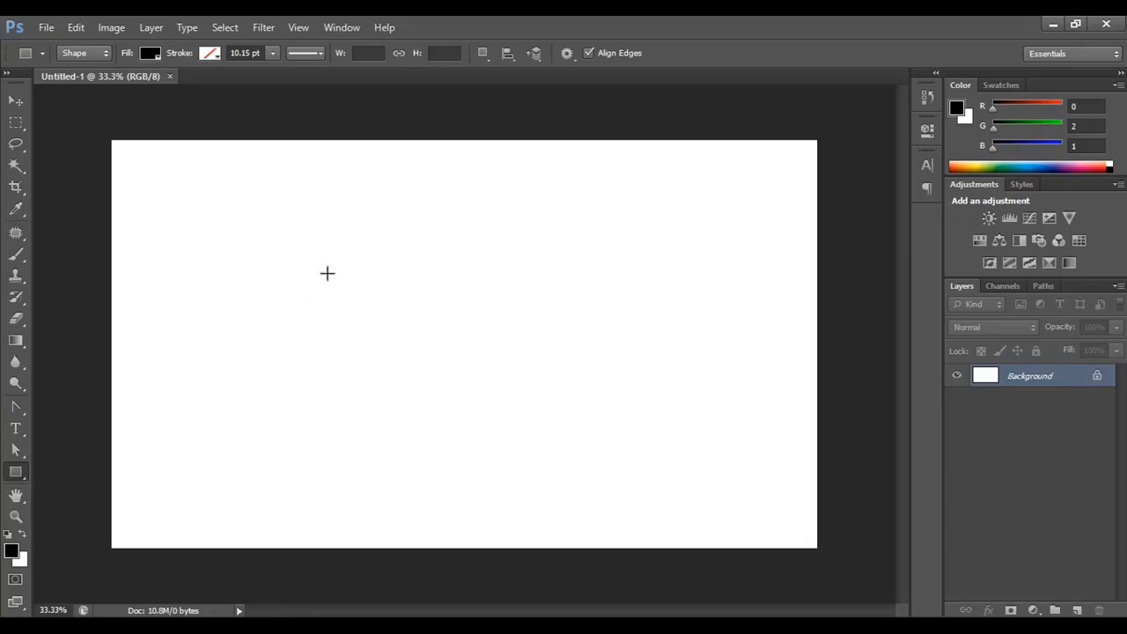
{"action": "left_click_drag", "start_coordinate": [270, 219], "coordinate": [582, 414]}
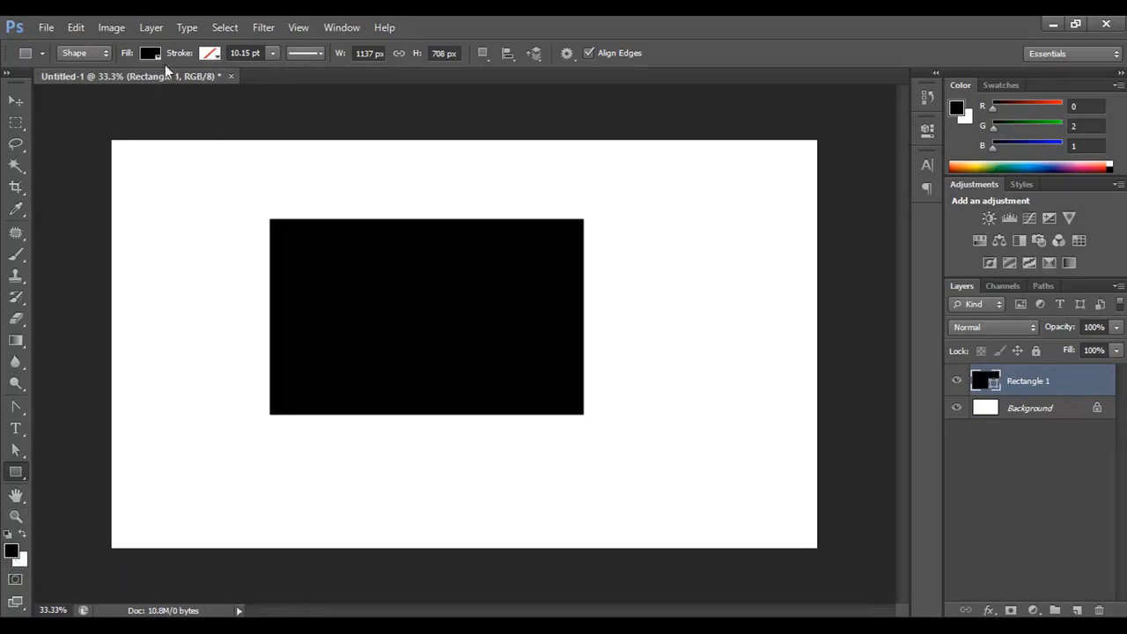
Try a red fill on the rectangle and change its fill colour to dark green.
{"action": "left_click", "coordinate": [148, 53]}
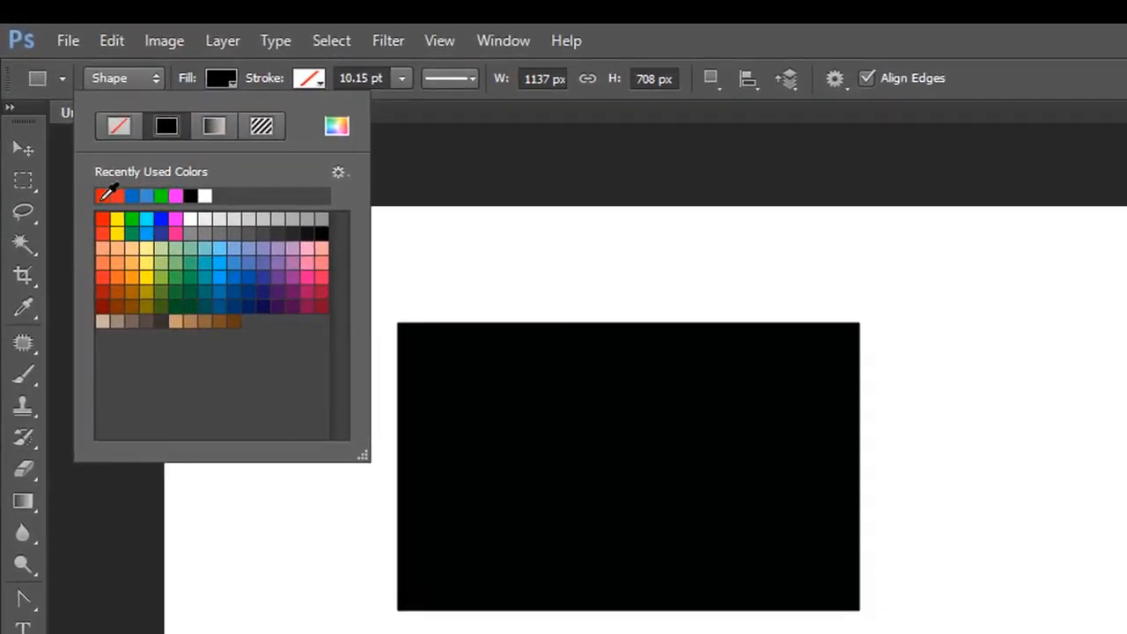
{"action": "left_click", "coordinate": [110, 194]}
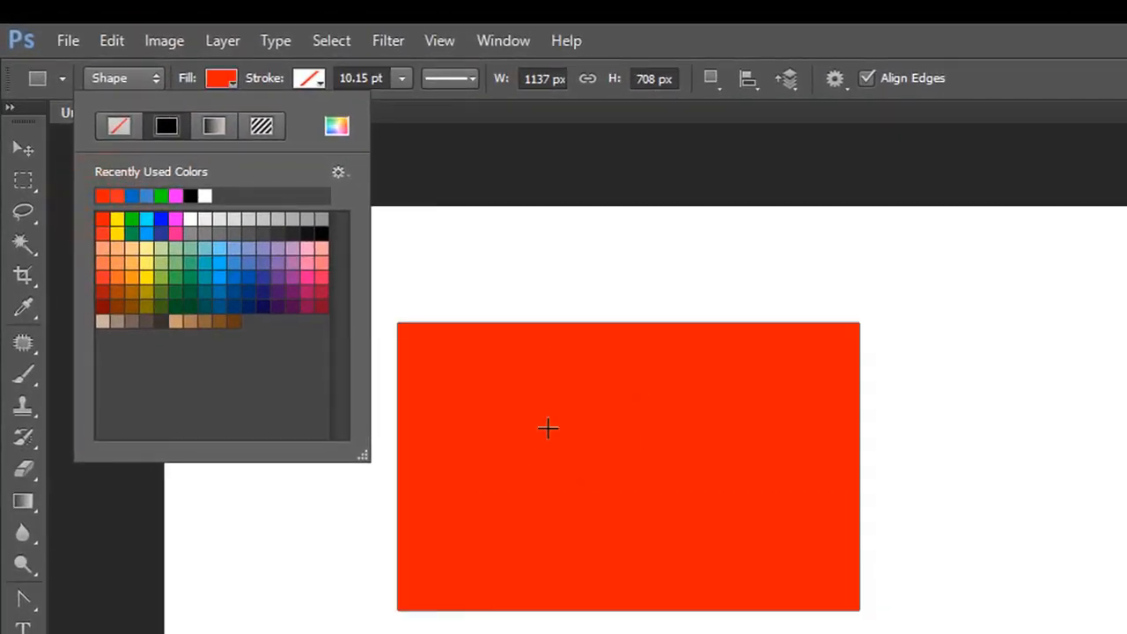
{"action": "left_click", "coordinate": [177, 305]}
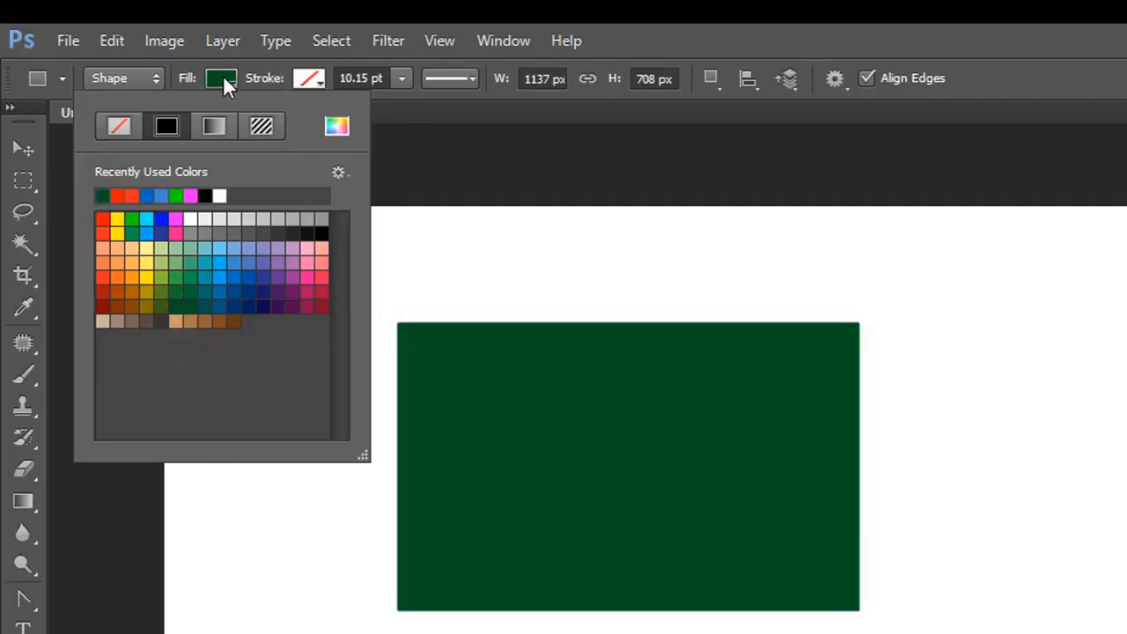
{"action": "left_click", "coordinate": [223, 75]}
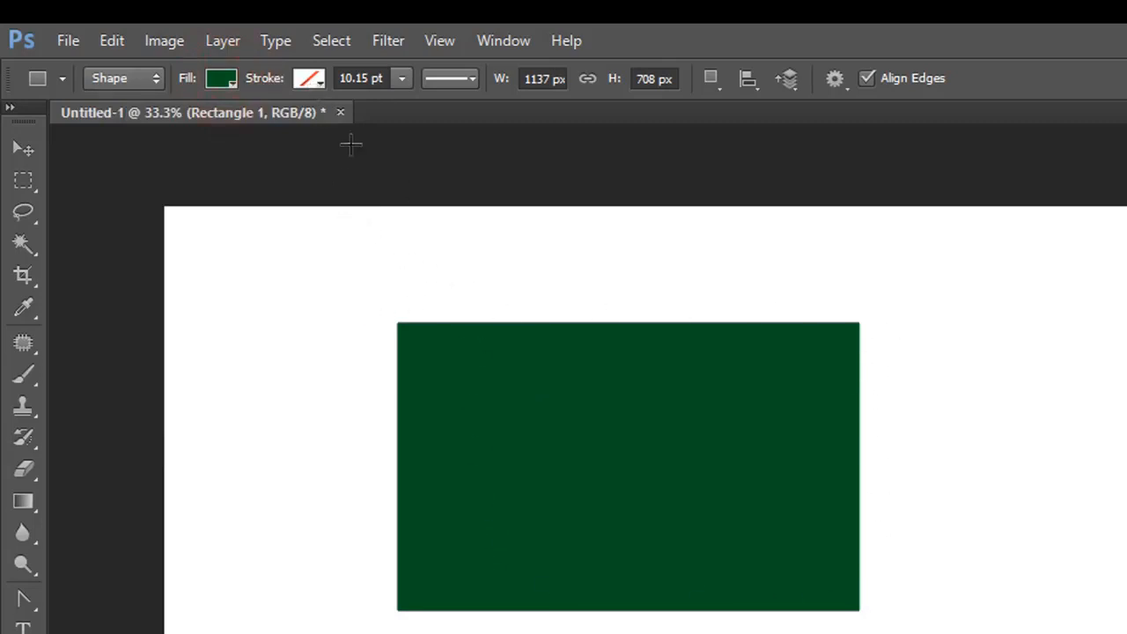
Give the rectangle a red stroke and set the stroke width to 6.05 pt.
{"action": "left_click", "coordinate": [314, 81]}
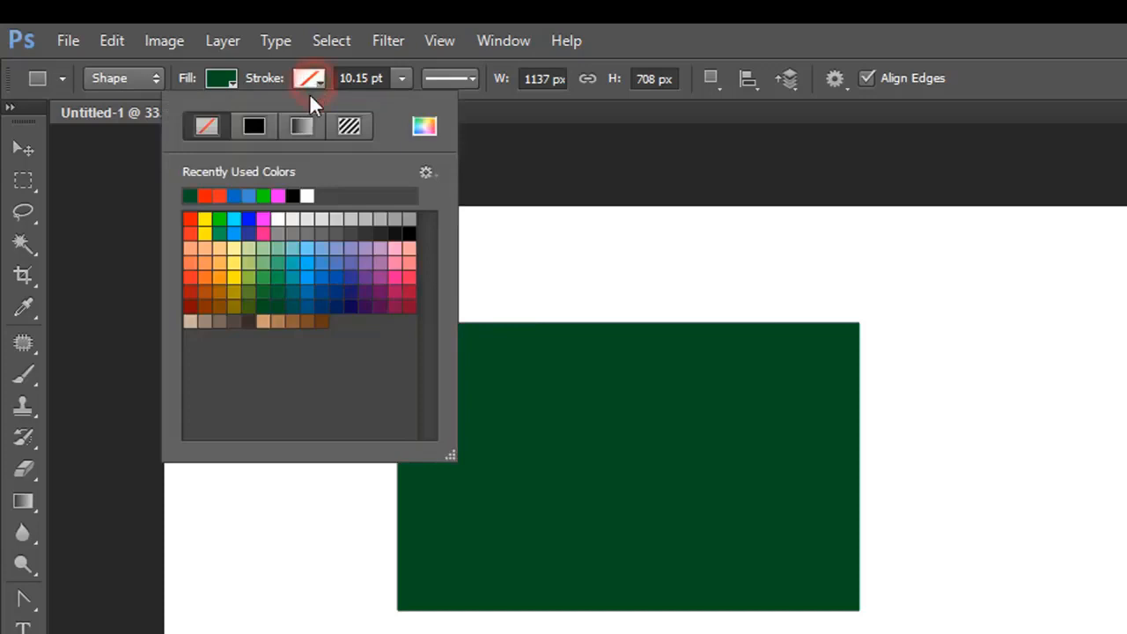
{"action": "left_click", "coordinate": [192, 207]}
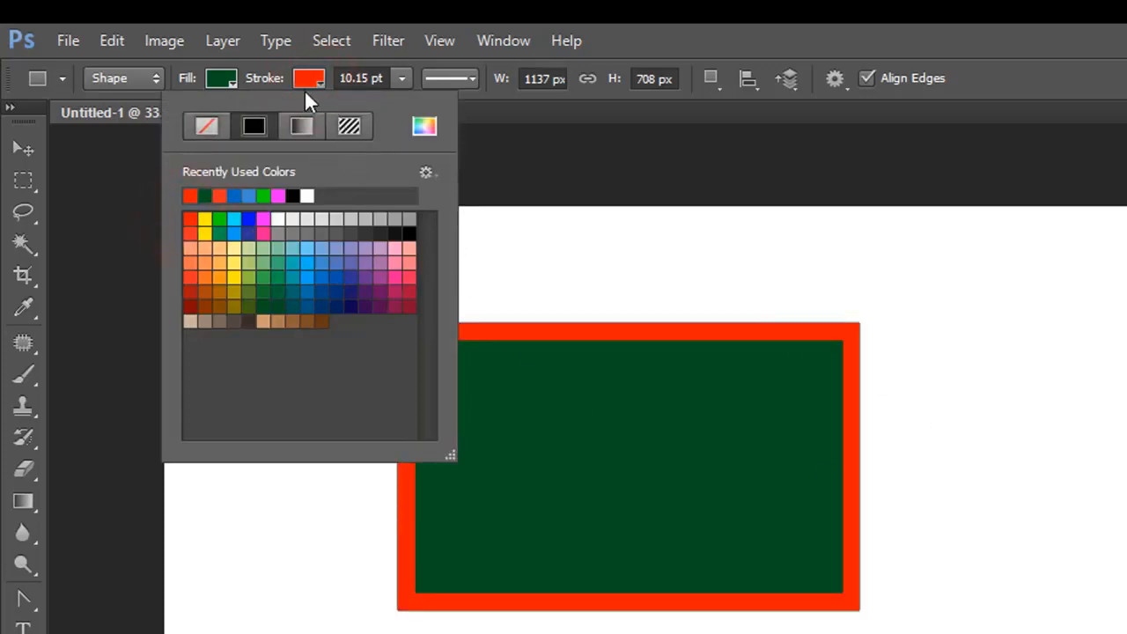
{"action": "left_click", "coordinate": [306, 83]}
{"action": "left_click", "coordinate": [402, 78]}
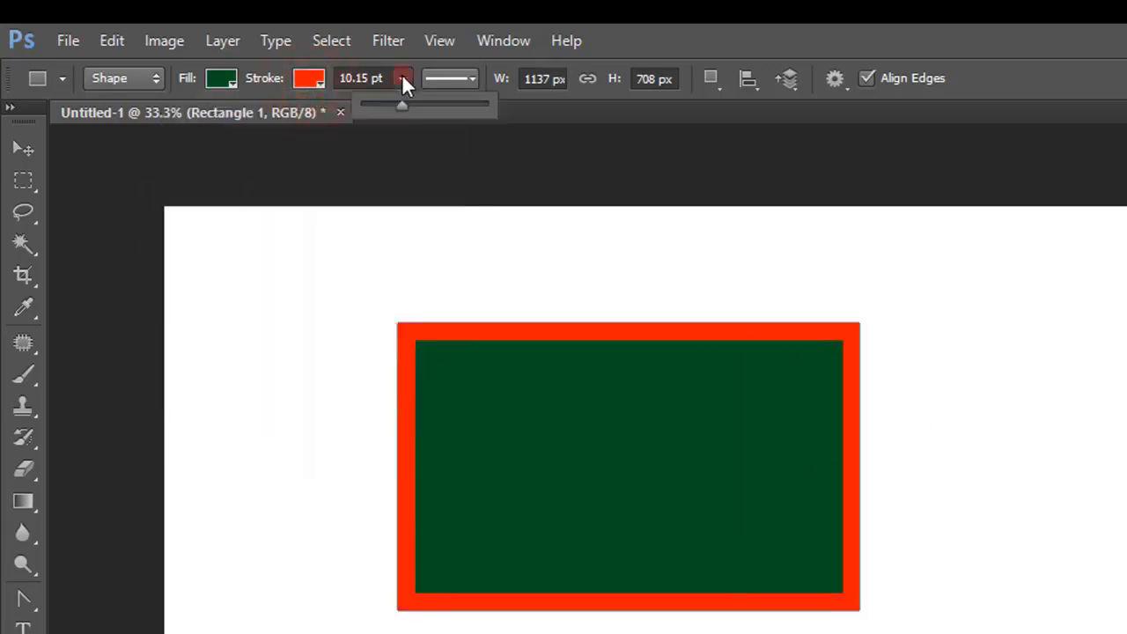
{"action": "mouse_move", "coordinate": [402, 107]}
{"action": "left_mouse_down"}
{"action": "mouse_move", "coordinate": [372, 106]}
{"action": "mouse_move", "coordinate": [409, 105]}
{"action": "mouse_move", "coordinate": [394, 108]}
{"action": "left_mouse_up"}
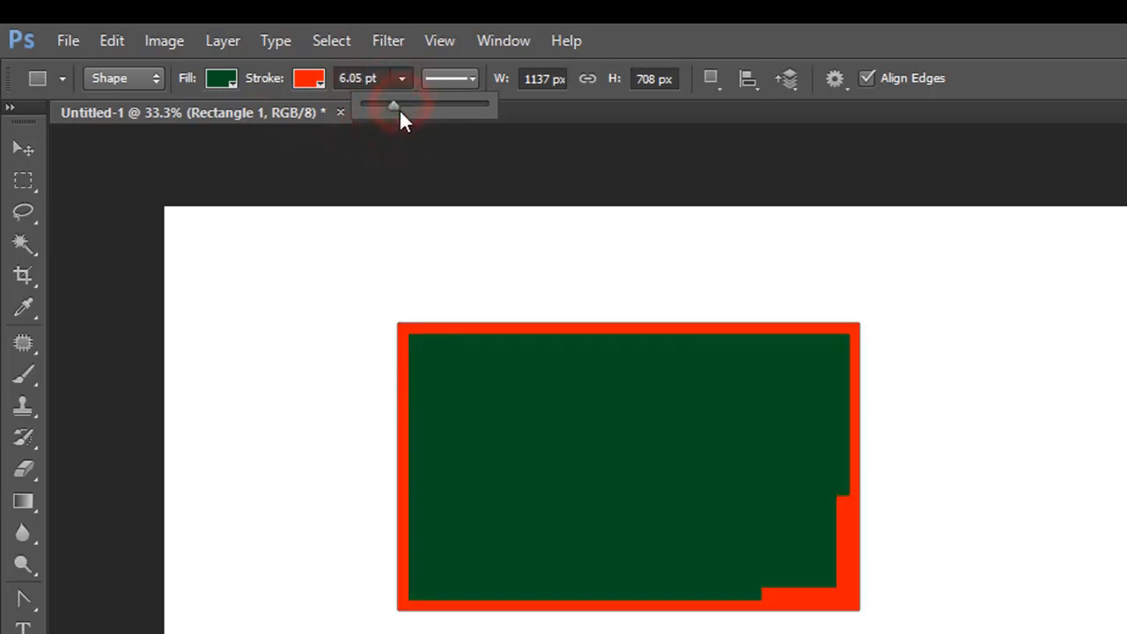
Try the dashed and dotted line styles on the rectangle's stroke.
{"action": "left_click", "coordinate": [453, 78]}
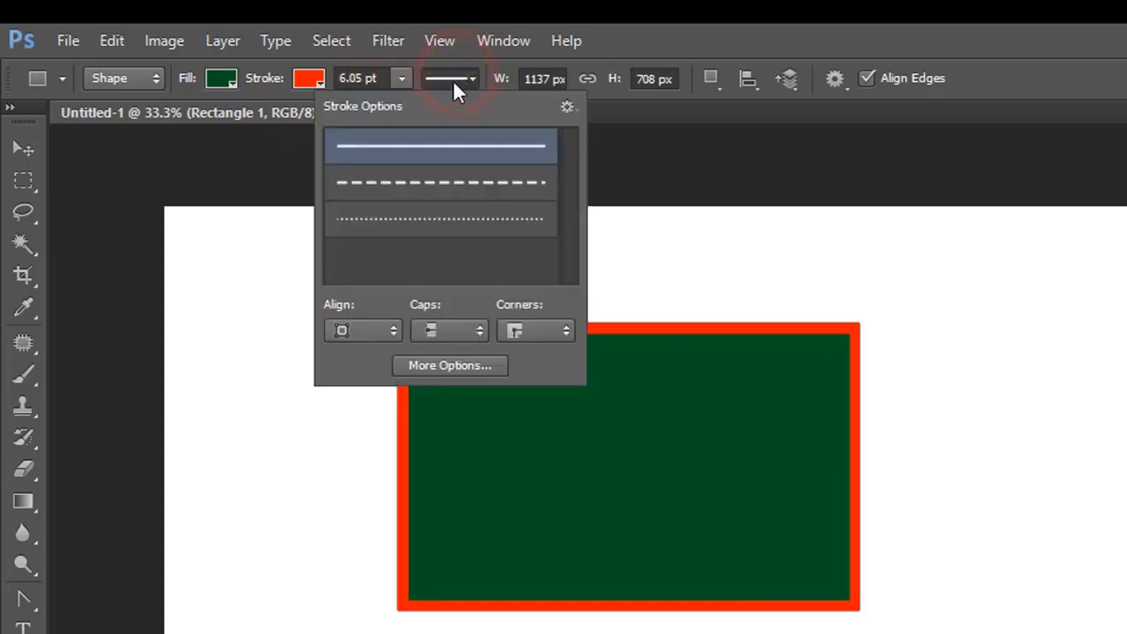
{"action": "left_click", "coordinate": [438, 187]}
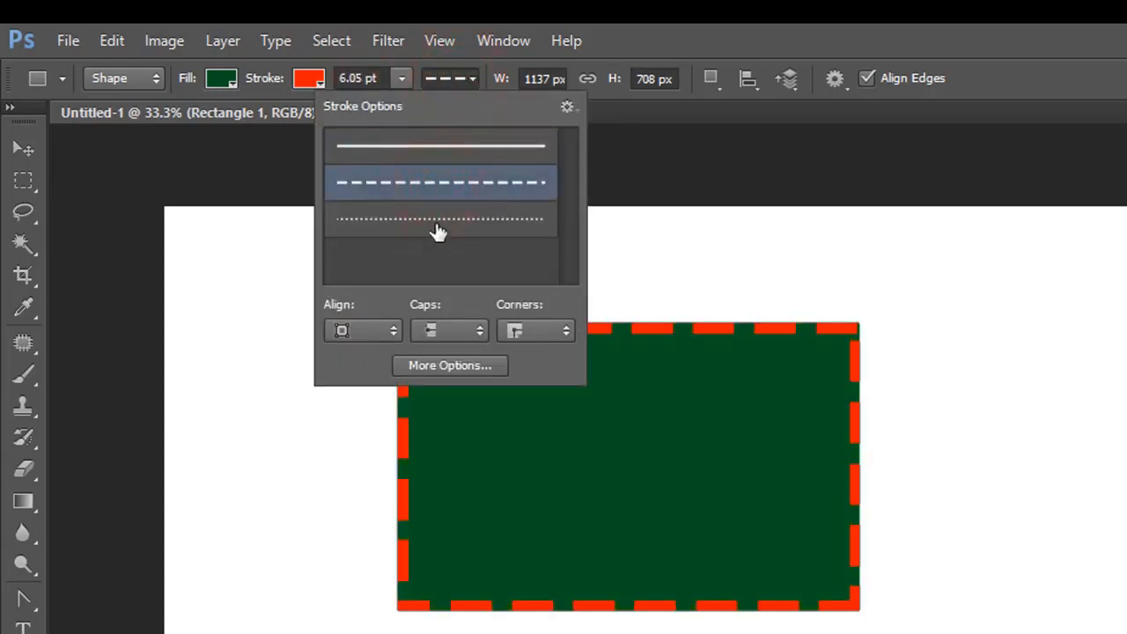
{"action": "left_click", "coordinate": [437, 220]}
{"action": "left_click", "coordinate": [466, 76]}
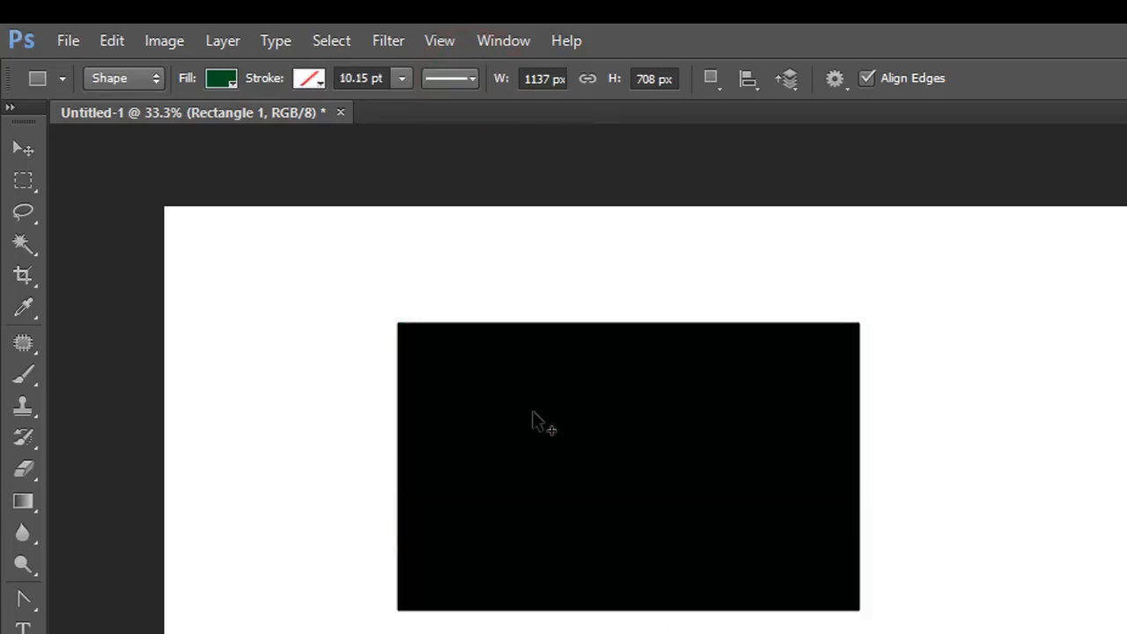
Delete the rectangle and create a new one with exact dimensions of 500 px width and 500 px height.
{"action": "key", "text": "Delete"}
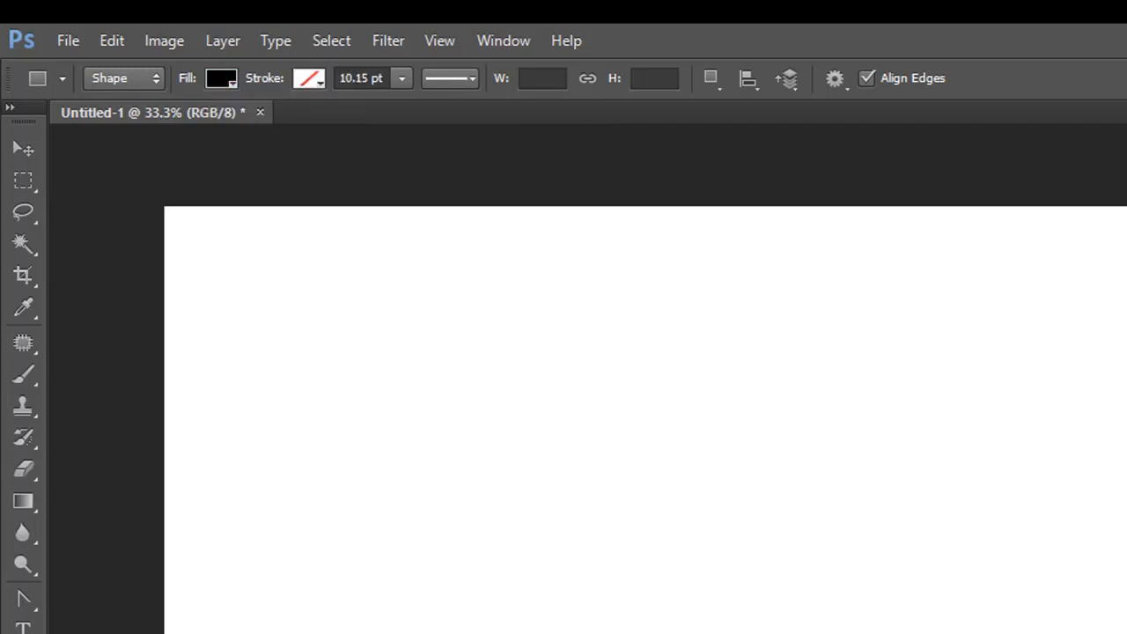
{"action": "left_click", "coordinate": [588, 436]}
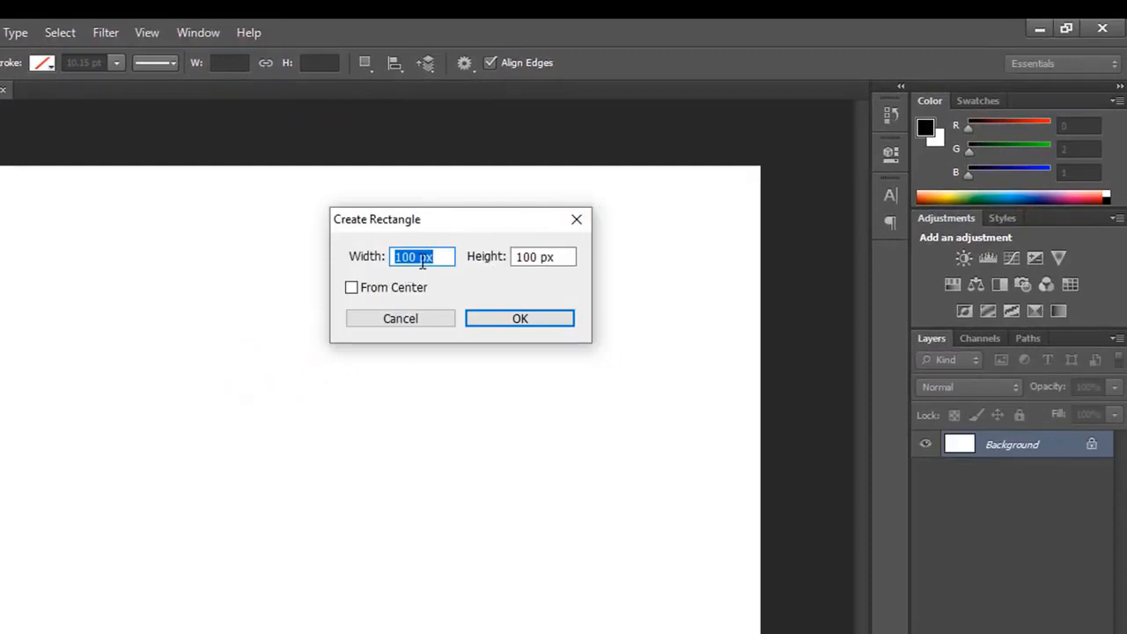
{"action": "type", "text": "500"}
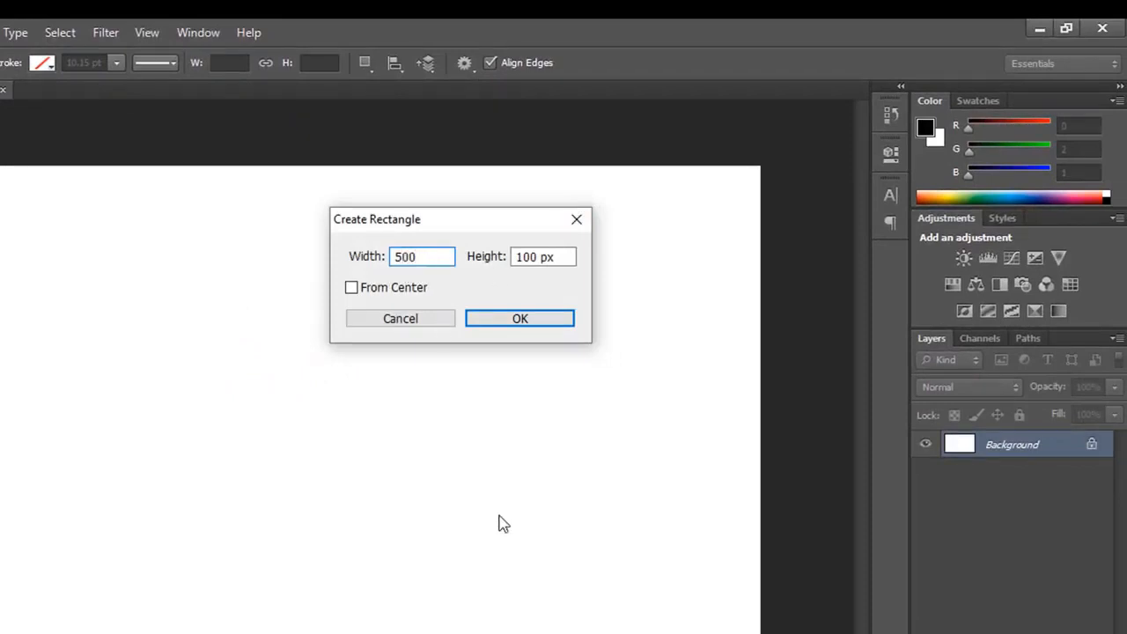
{"action": "left_click", "coordinate": [546, 256]}
{"action": "type", "text": "500"}
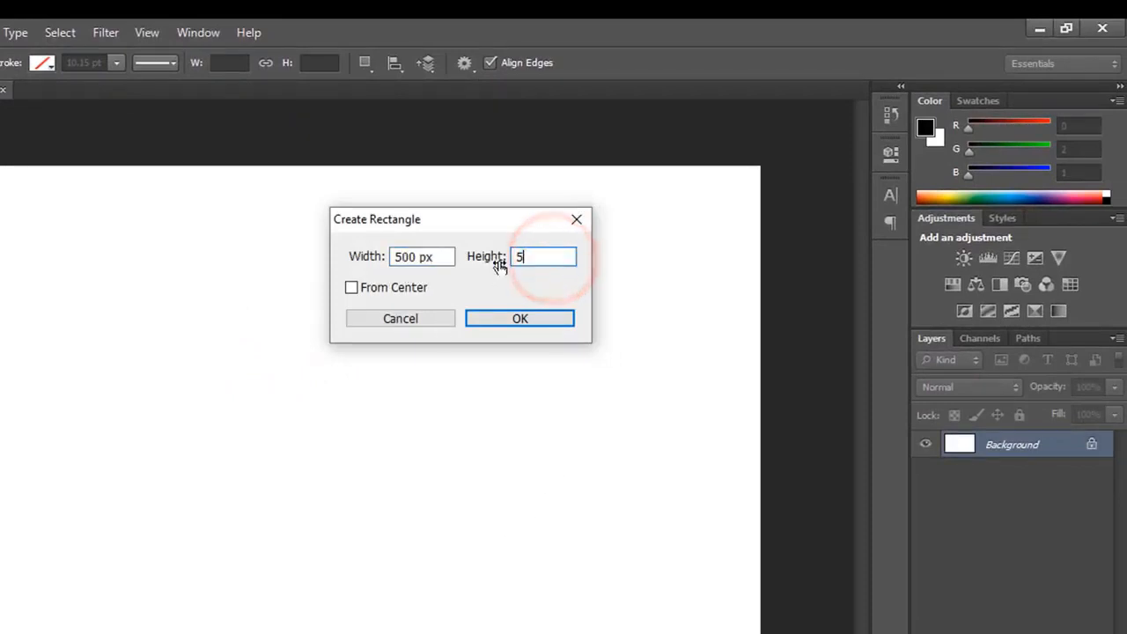
{"action": "left_click", "coordinate": [556, 319]}
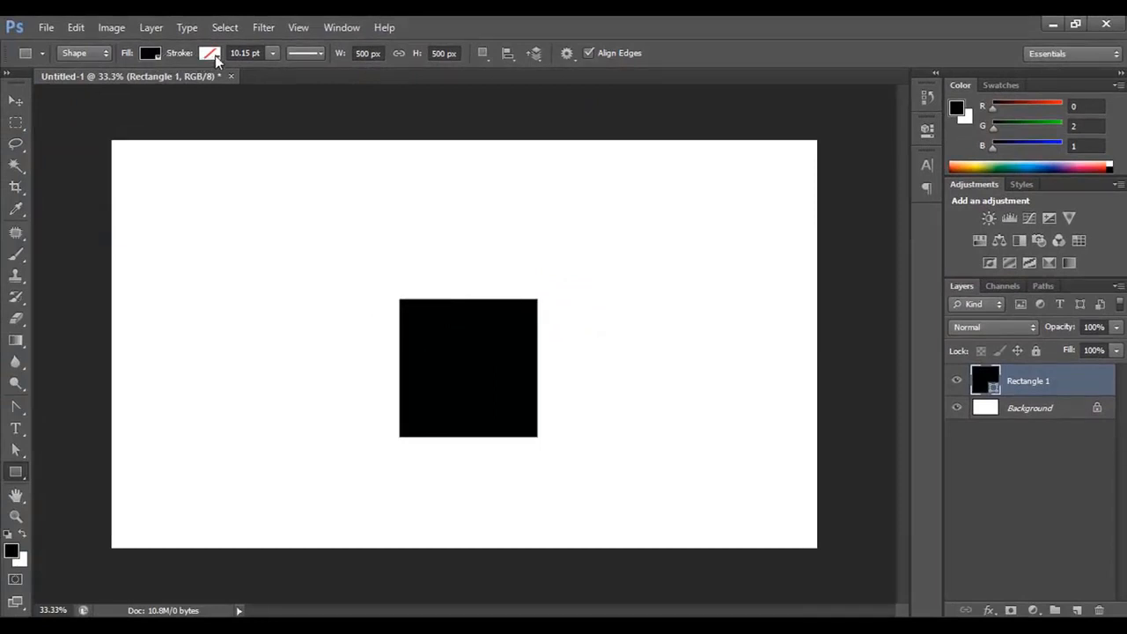
Replace the square with a rectangle about 893 × 606 px, repositioning it to the canvas's upper-left corner while drawing.
{"action": "scroll", "coordinate": [490, 317], "scroll_direction": "up", "scroll_amount": 3}
{"action": "scroll", "coordinate": [490, 318], "scroll_direction": "down", "scroll_amount": 3}
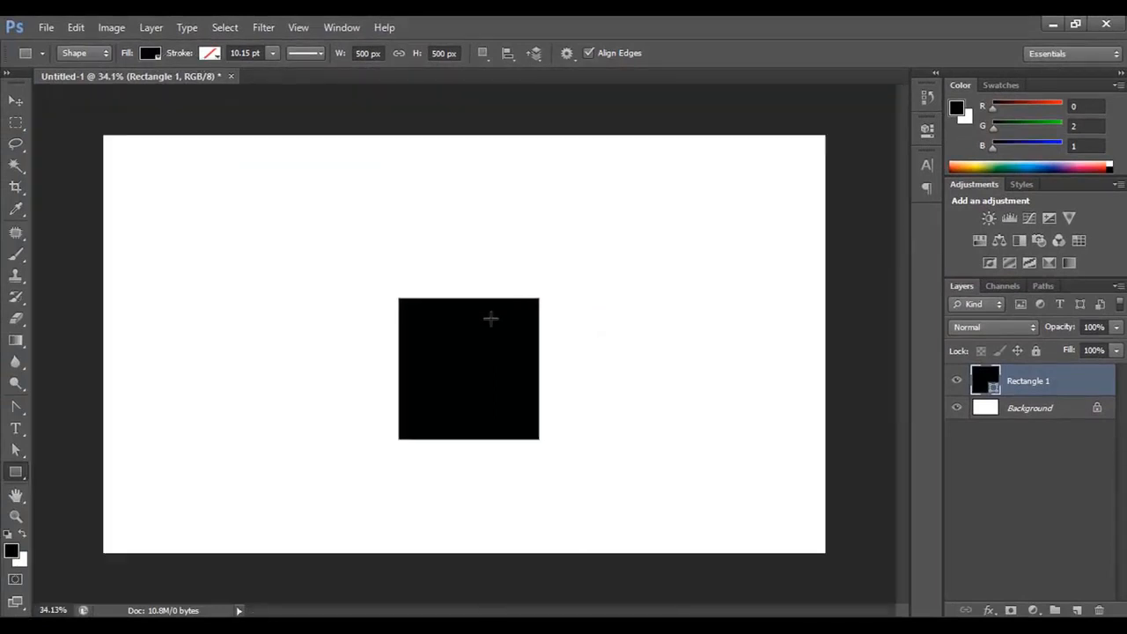
{"action": "scroll", "coordinate": [491, 318], "scroll_direction": "down", "scroll_amount": 2}
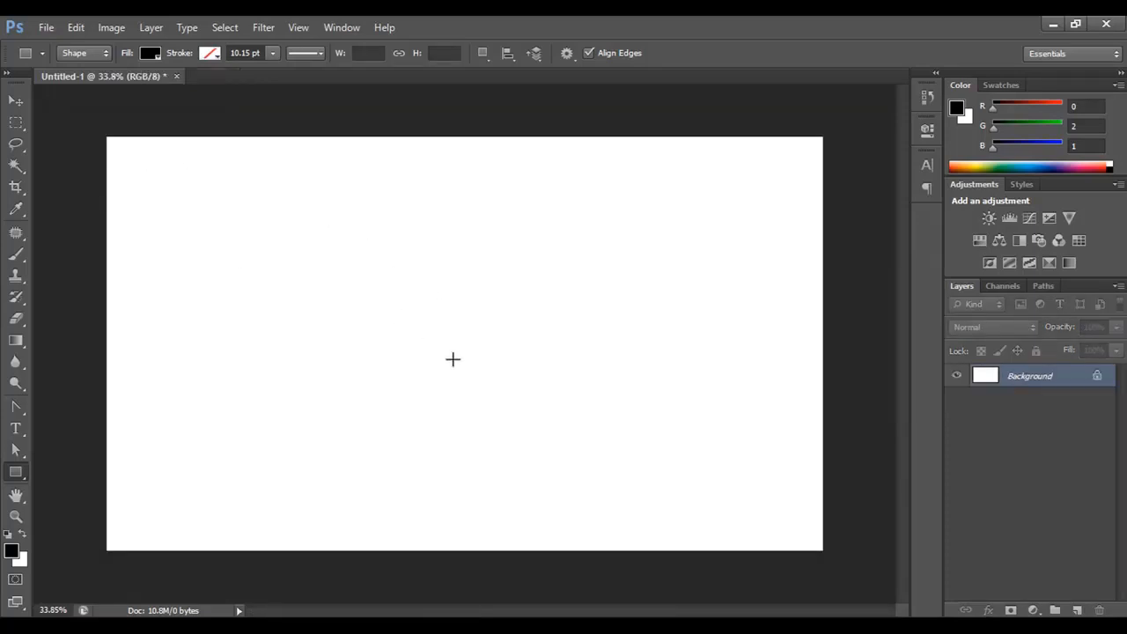
{"action": "left_click_drag", "start_coordinate": [455, 322], "coordinate": [705, 491]}
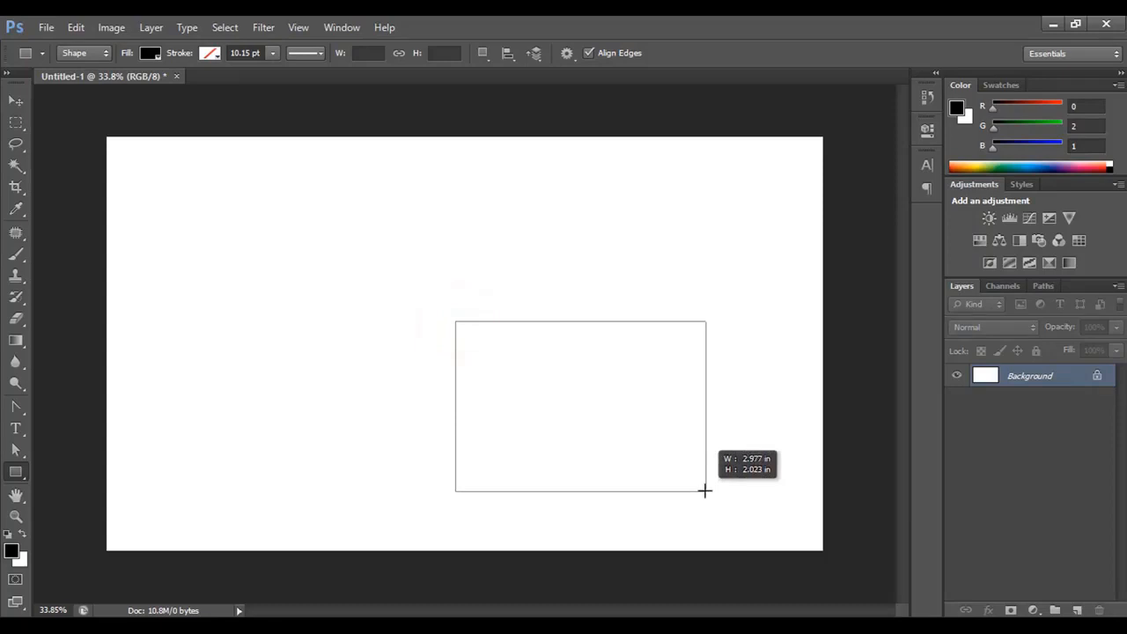
{"action": "key", "text": "space"}
{"action": "mouse_move", "coordinate": [704, 490]}
{"action": "left_mouse_down"}
{"action": "mouse_move", "coordinate": [551, 380]}
{"action": "mouse_move", "coordinate": [368, 317]}
{"action": "left_mouse_up"}
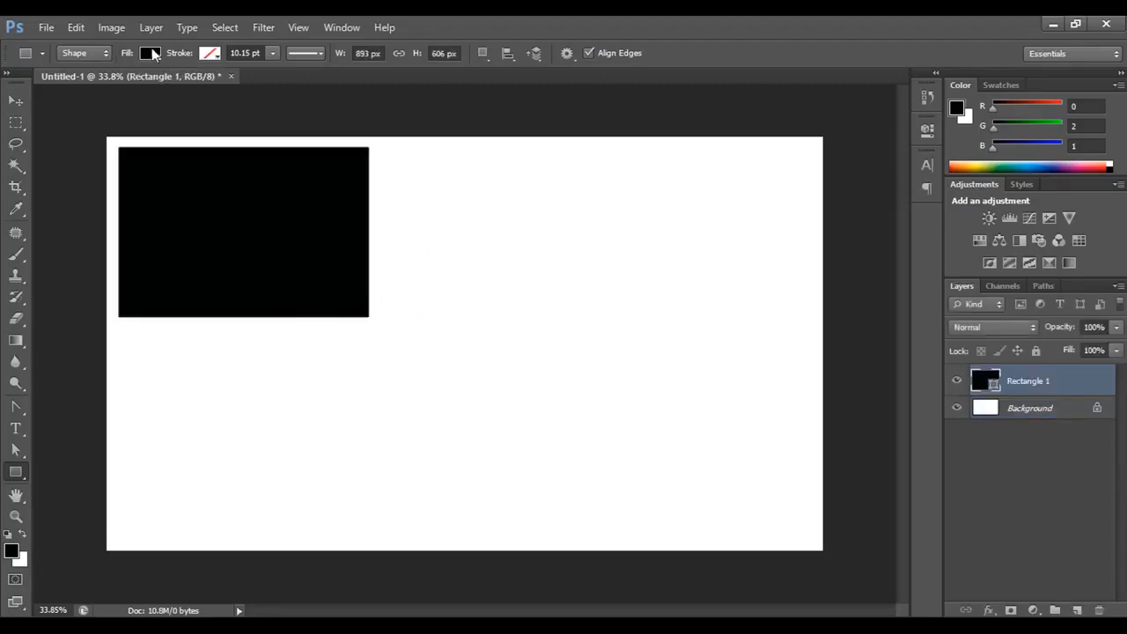
Set the fill colour of the rectangle in the canvas's upper-left corner to dark green.
{"action": "left_click", "coordinate": [152, 53]}
{"action": "left_click", "coordinate": [129, 204]}
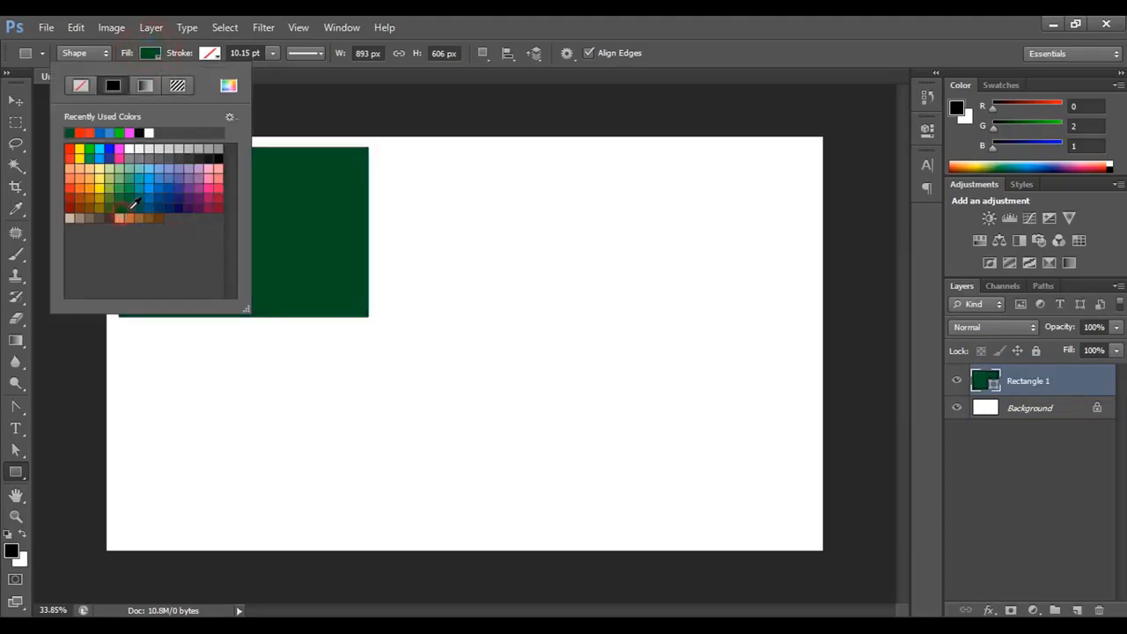
{"action": "left_click", "coordinate": [150, 55]}
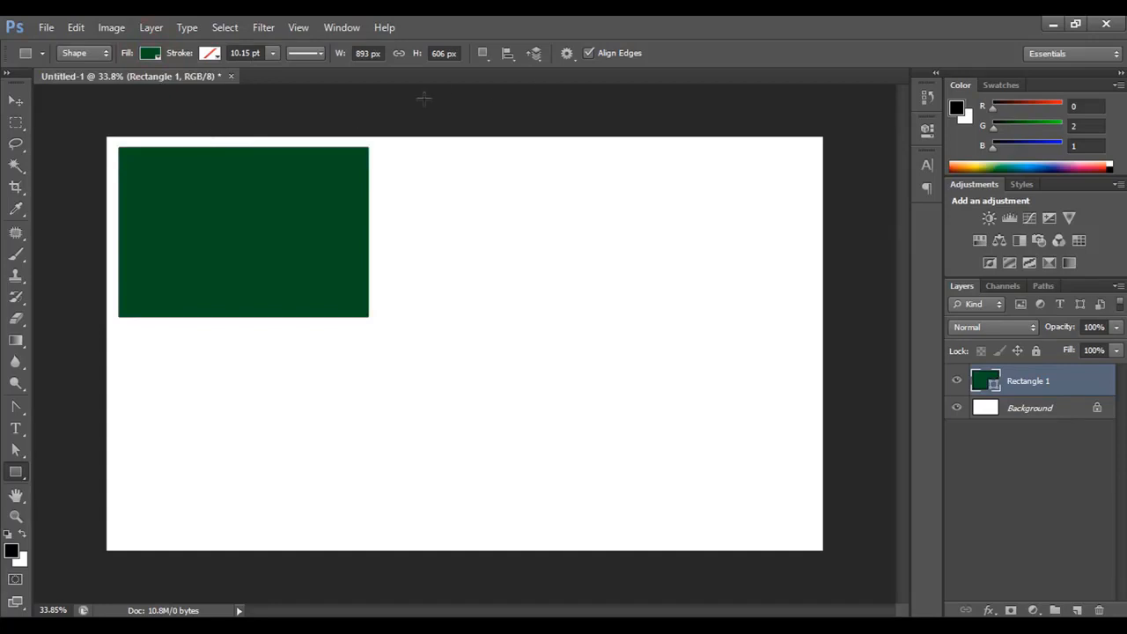
{"action": "left_click", "coordinate": [18, 473]}
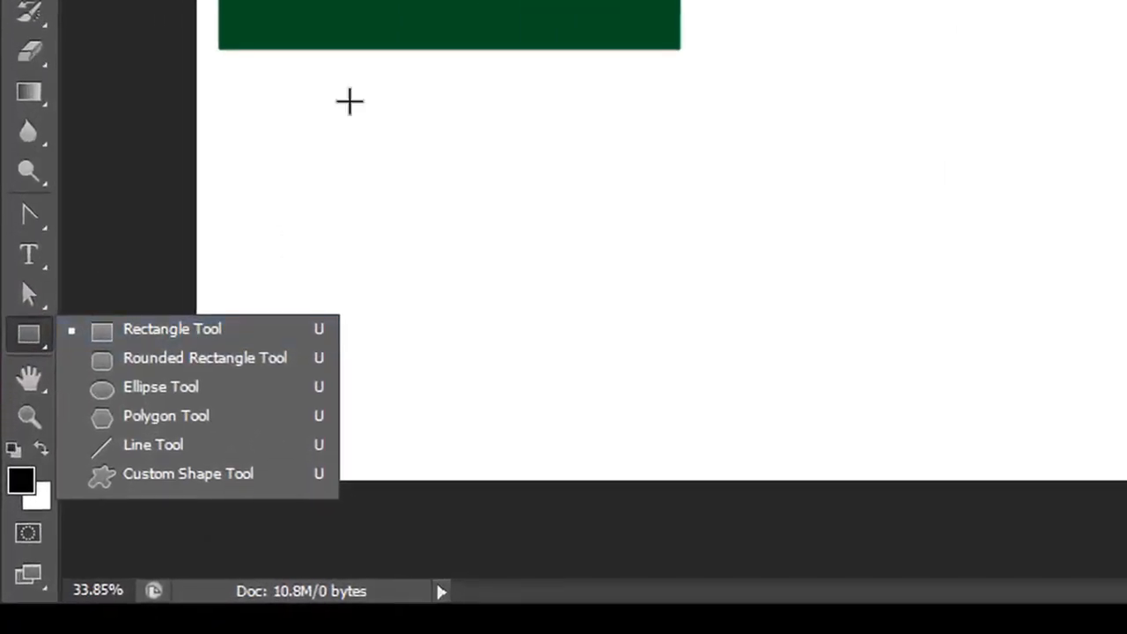
{"action": "left_click", "coordinate": [145, 53]}
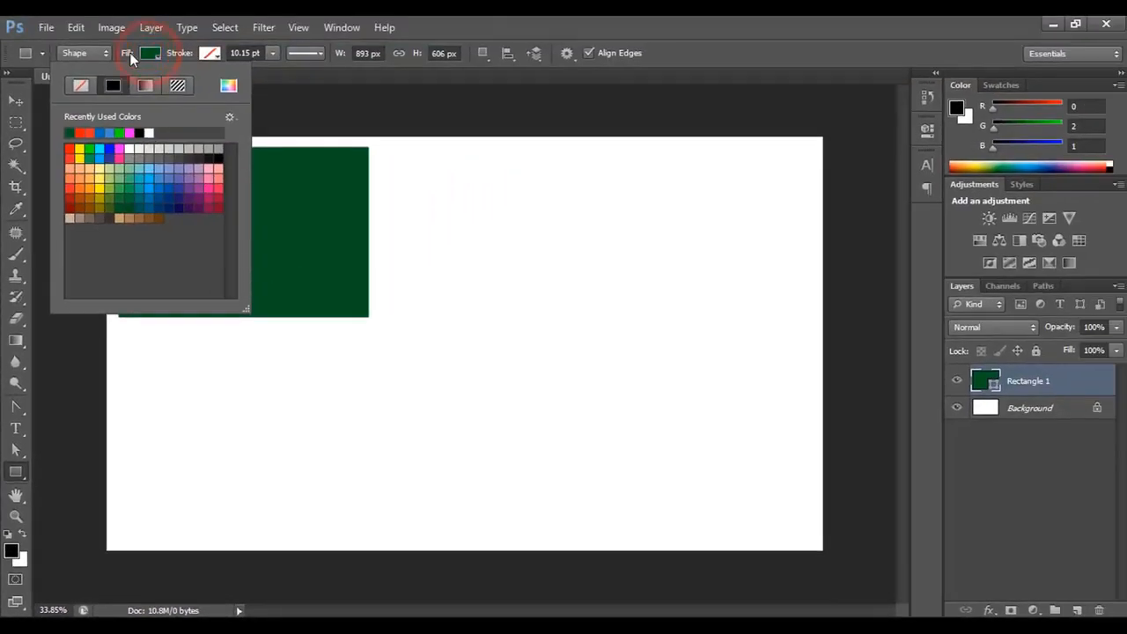
{"action": "left_click", "coordinate": [148, 55]}
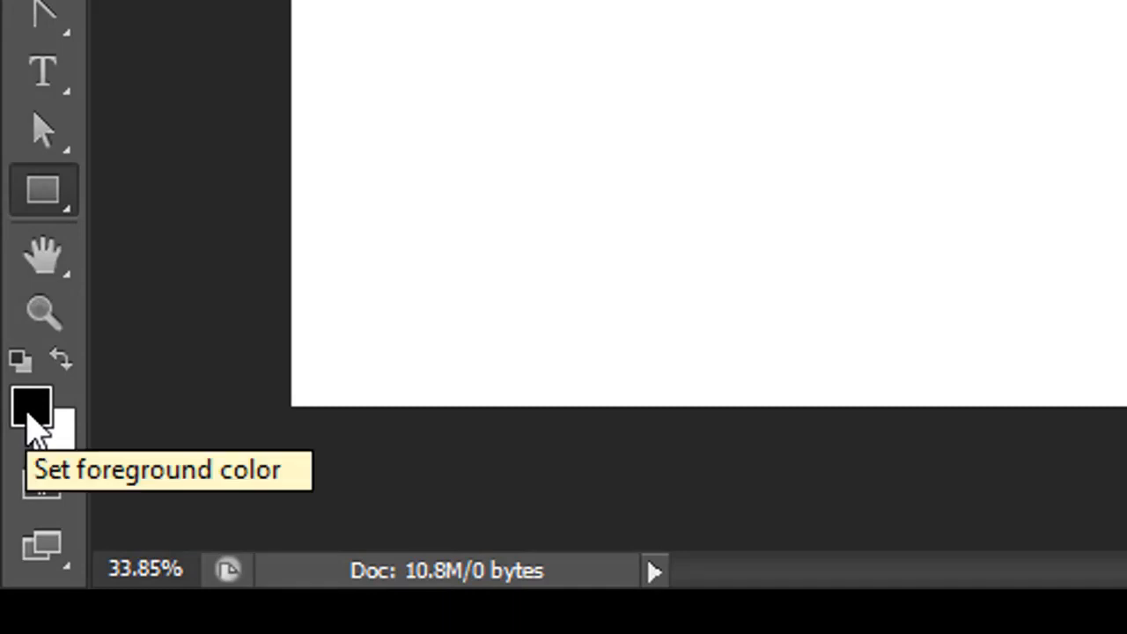
Set the foreground colour to dark green #024d26 in the Color Picker.
{"action": "left_click", "coordinate": [29, 414]}
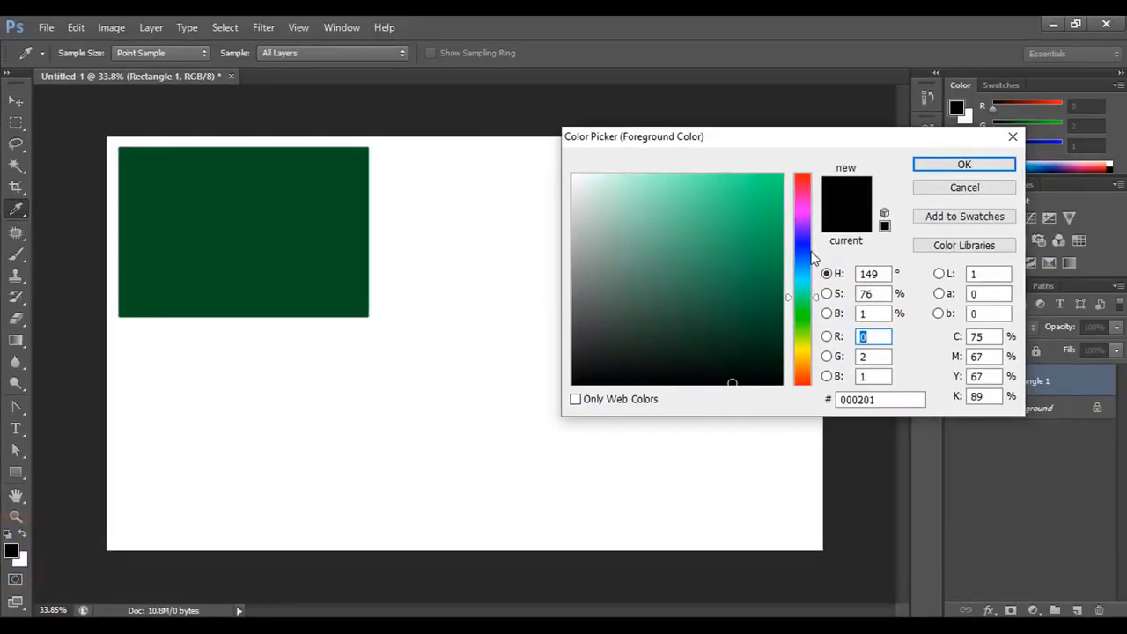
{"action": "left_click", "coordinate": [775, 318]}
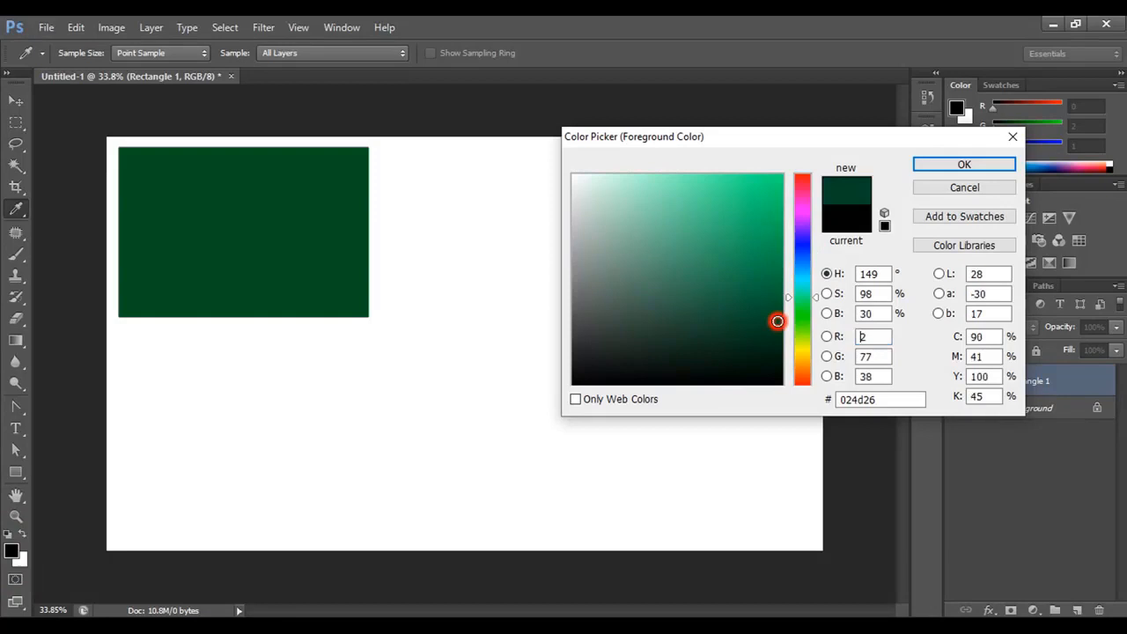
{"action": "left_click", "coordinate": [949, 164]}
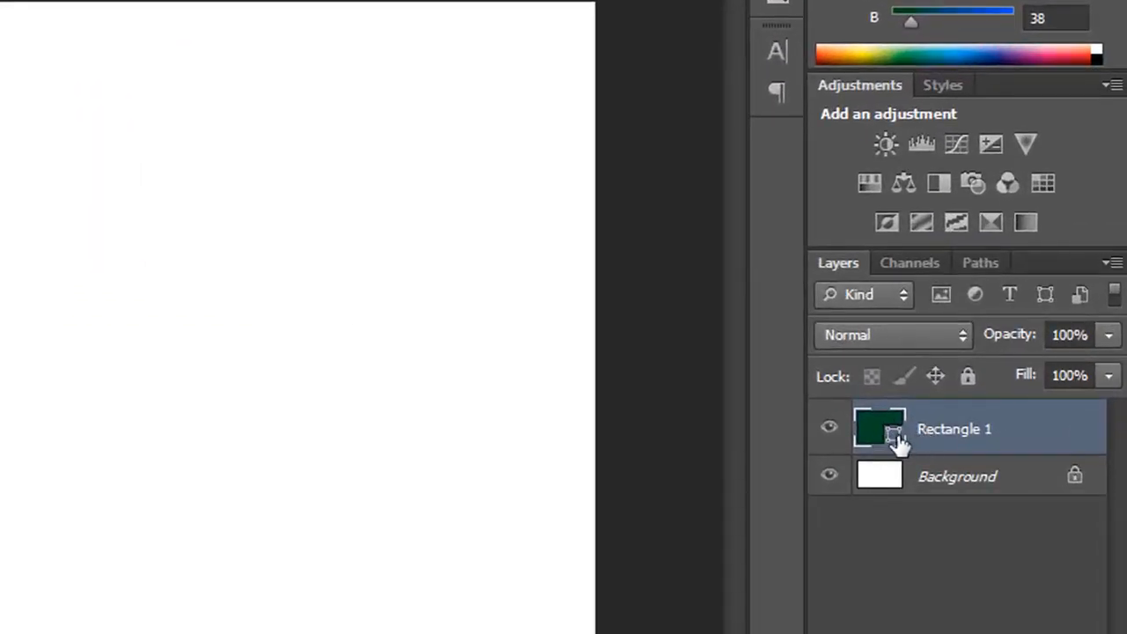
Try light green #76c29b as the fill colour of Rectangle 1 and cancel the change.
{"action": "left_click", "coordinate": [900, 442]}
{"action": "left_click", "coordinate": [900, 442]}
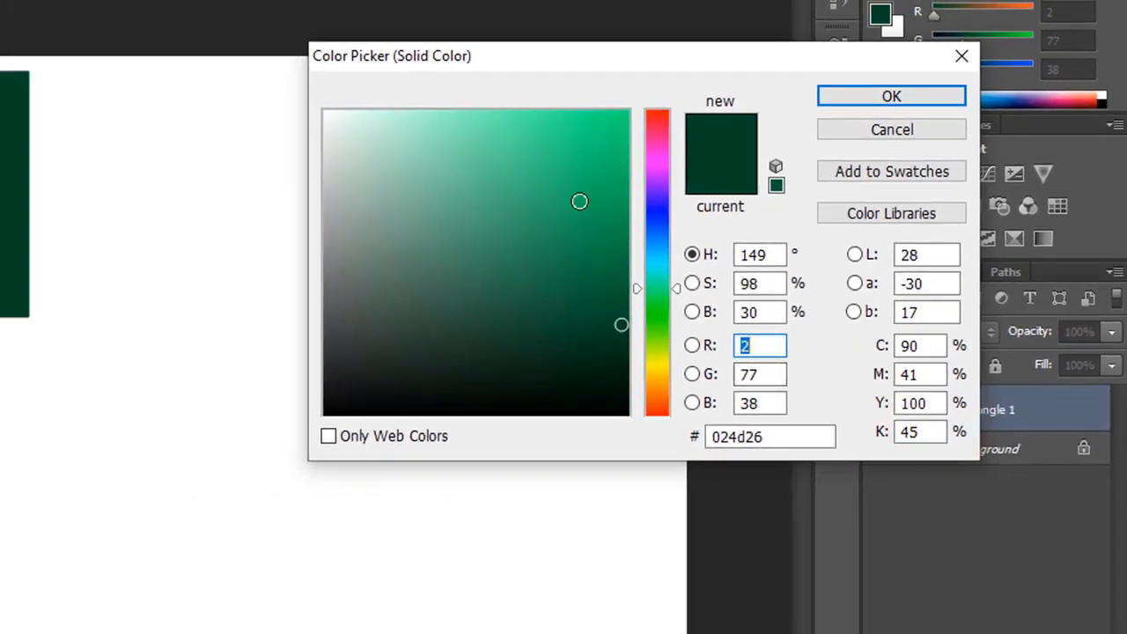
{"action": "left_click_drag", "start_coordinate": [604, 148], "coordinate": [443, 184]}
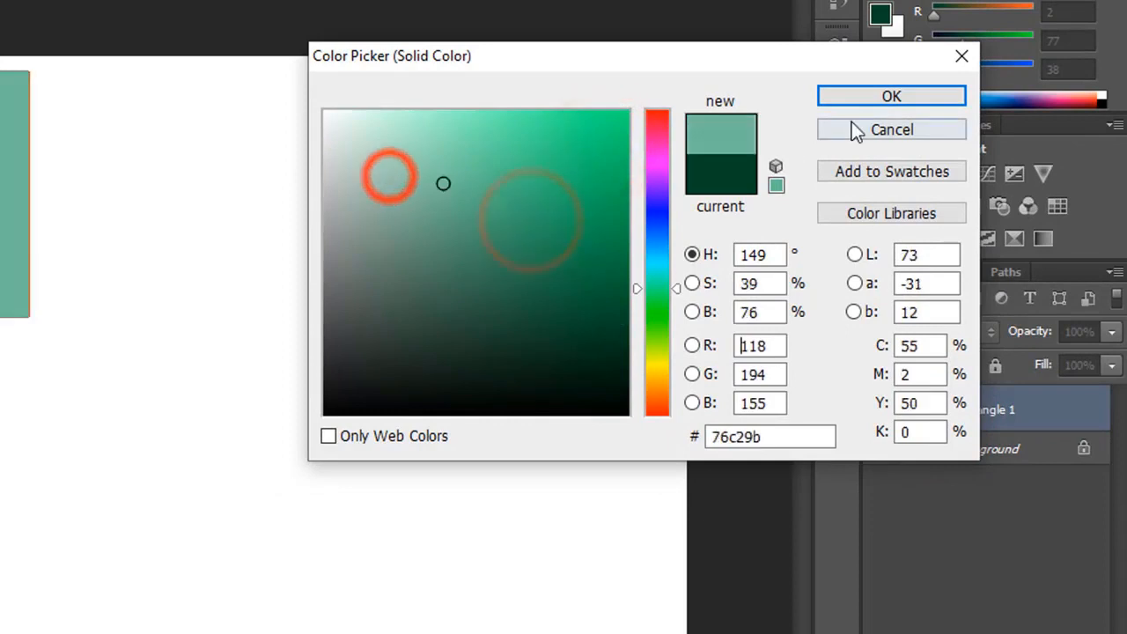
{"action": "left_click", "coordinate": [859, 130]}
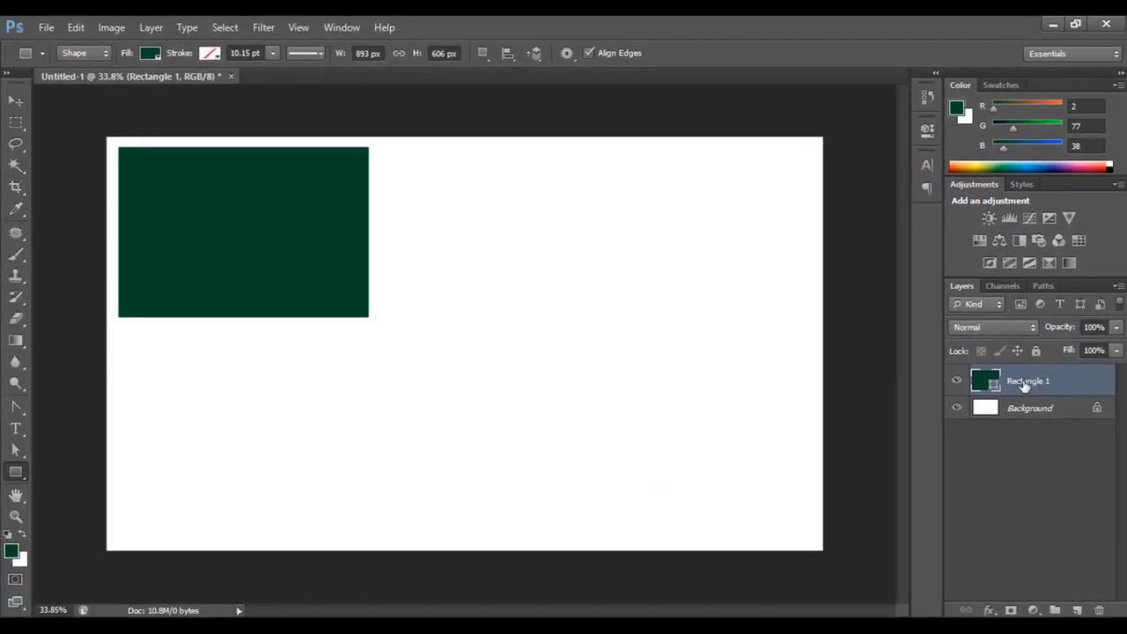
Try a red Stroke layer style with a size of 70 px on the Rectangle 1 layer.
{"action": "right_click", "coordinate": [1025, 385]}
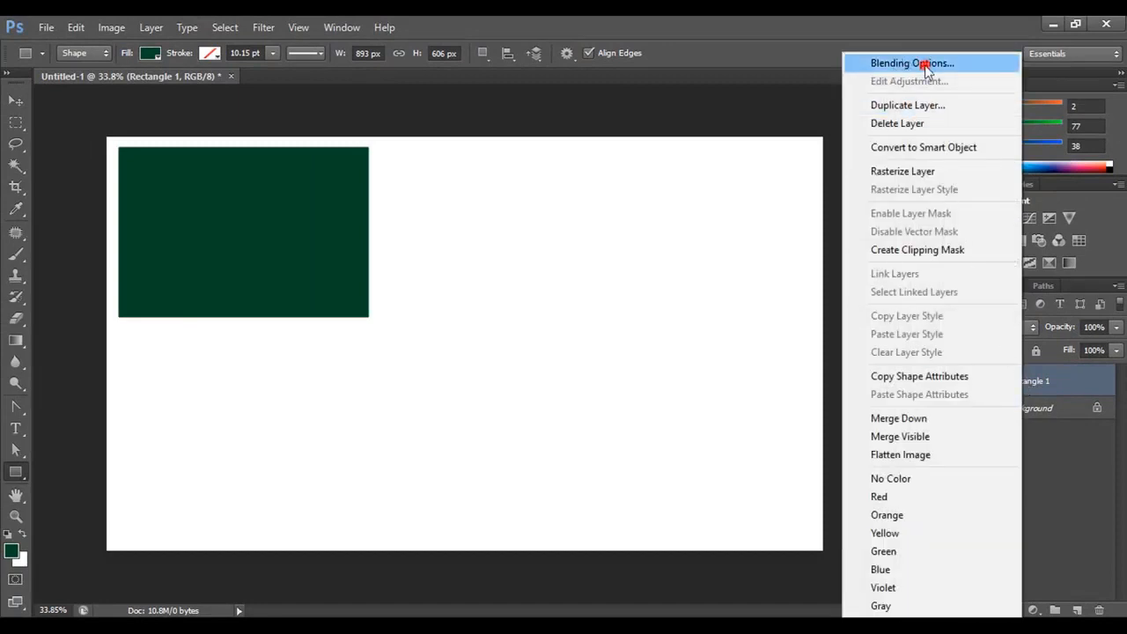
{"action": "left_click", "coordinate": [925, 66]}
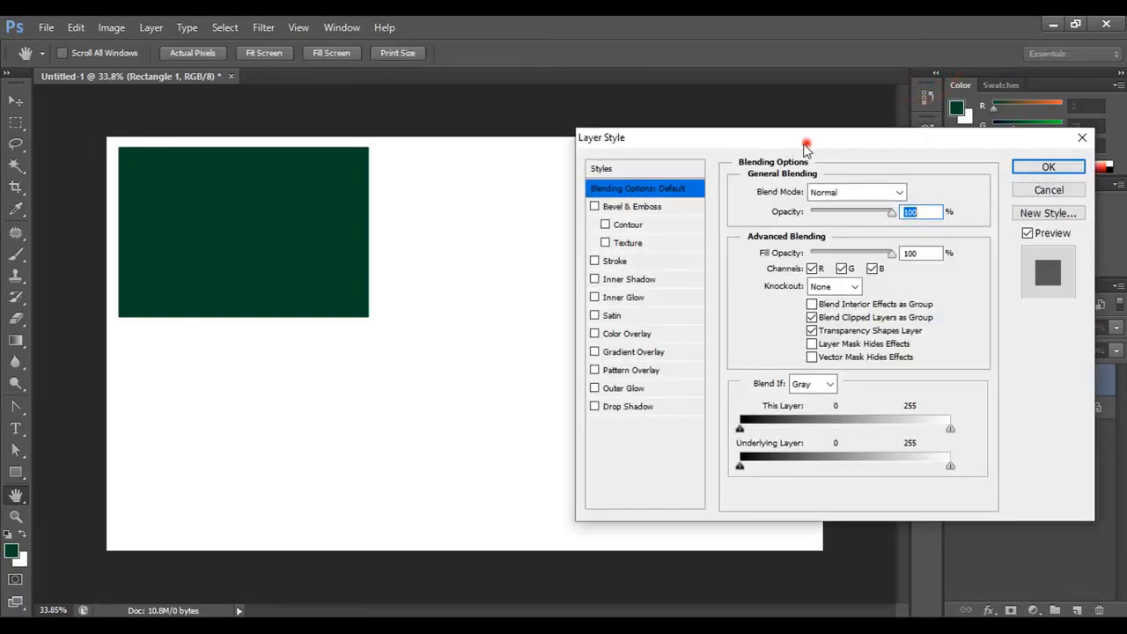
{"action": "left_click_drag", "start_coordinate": [803, 145], "coordinate": [658, 112]}
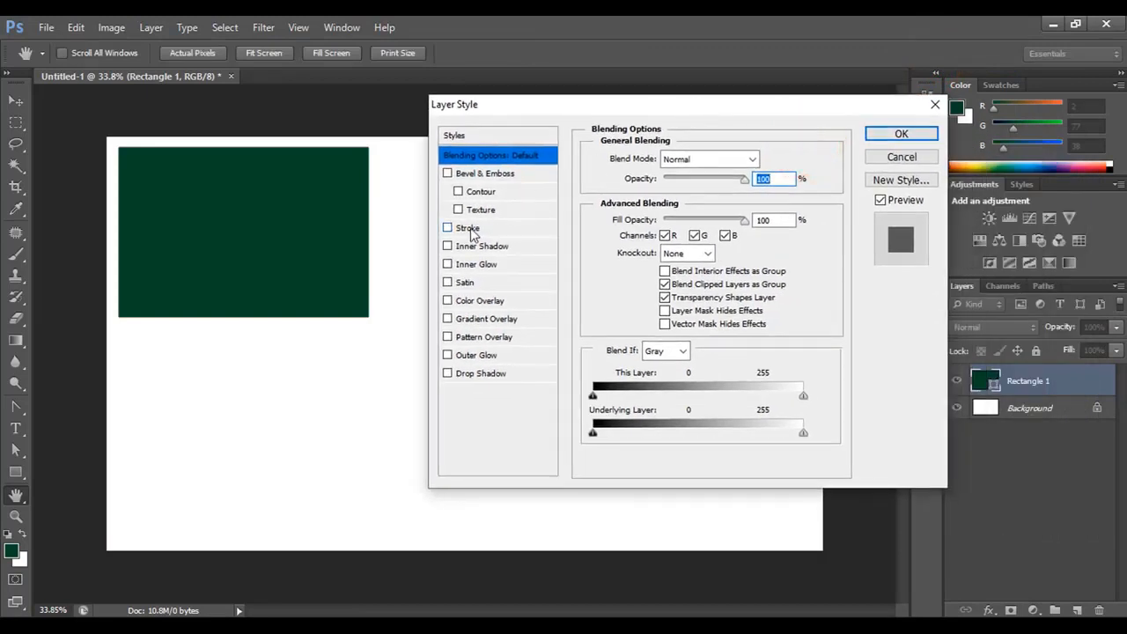
{"action": "left_click", "coordinate": [467, 229]}
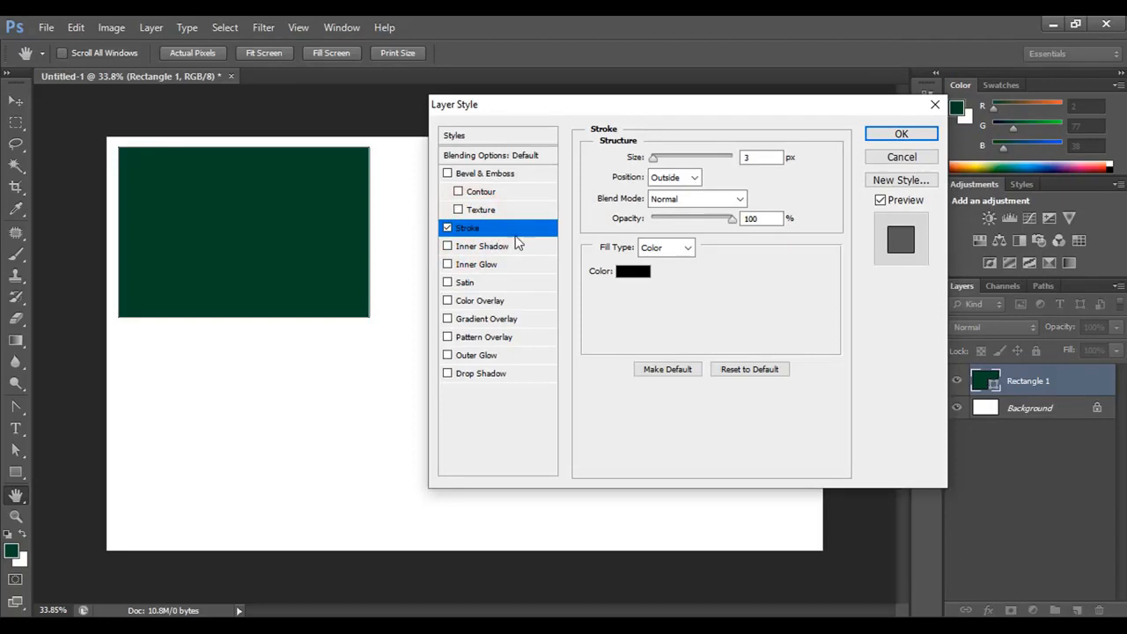
{"action": "left_click", "coordinate": [628, 275]}
{"action": "left_click_drag", "start_coordinate": [780, 269], "coordinate": [770, 255]}
{"action": "left_click", "coordinate": [933, 165]}
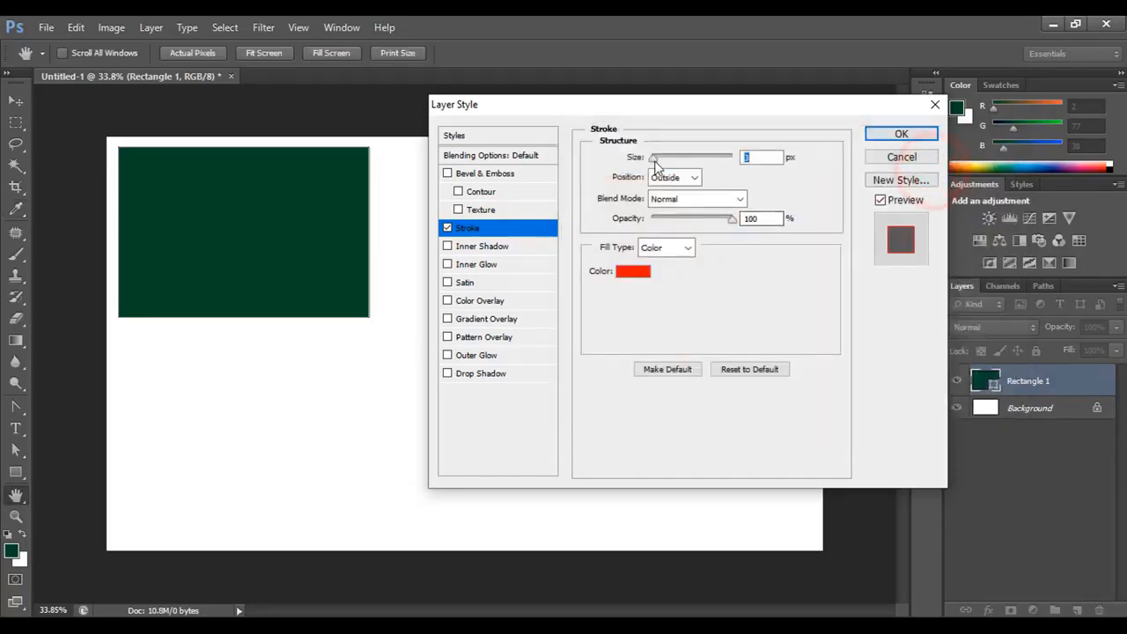
{"action": "left_click_drag", "start_coordinate": [653, 159], "coordinate": [676, 158]}
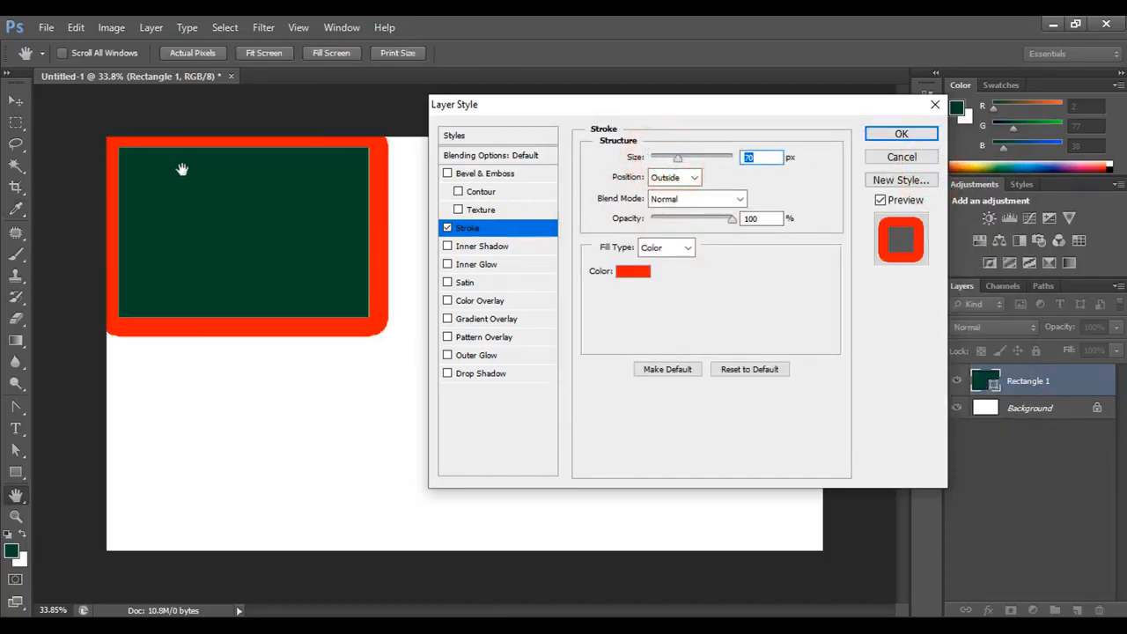
Compare the Inside and Center positions for the red stroke in its layer style.
{"action": "left_click", "coordinate": [680, 180]}
{"action": "left_click", "coordinate": [668, 206]}
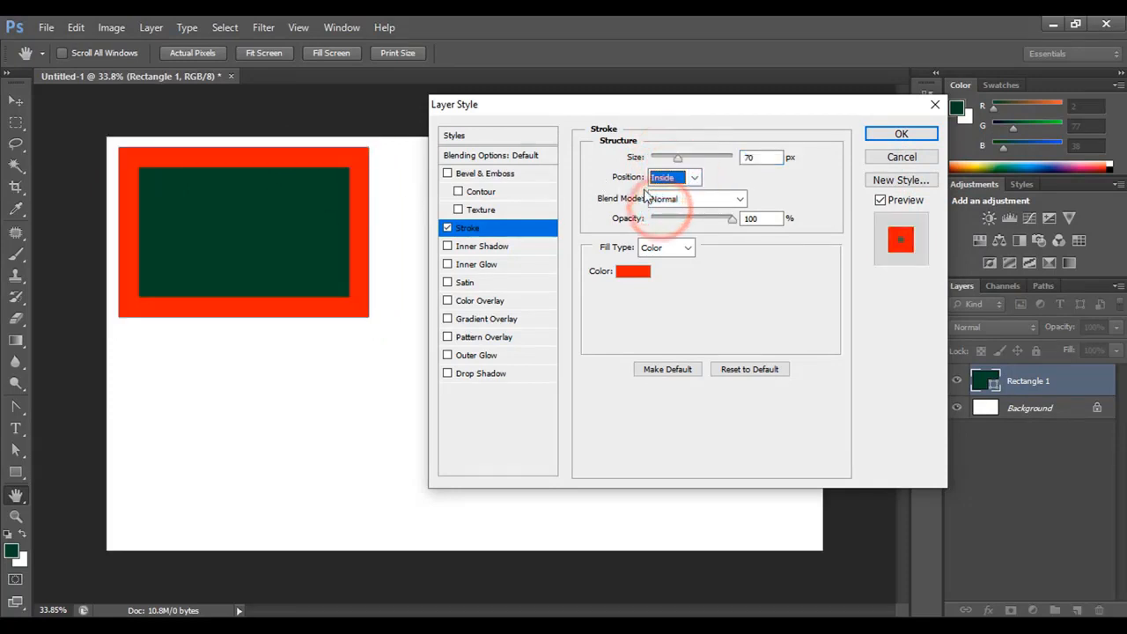
{"action": "left_click", "coordinate": [679, 178]}
{"action": "left_click", "coordinate": [671, 215]}
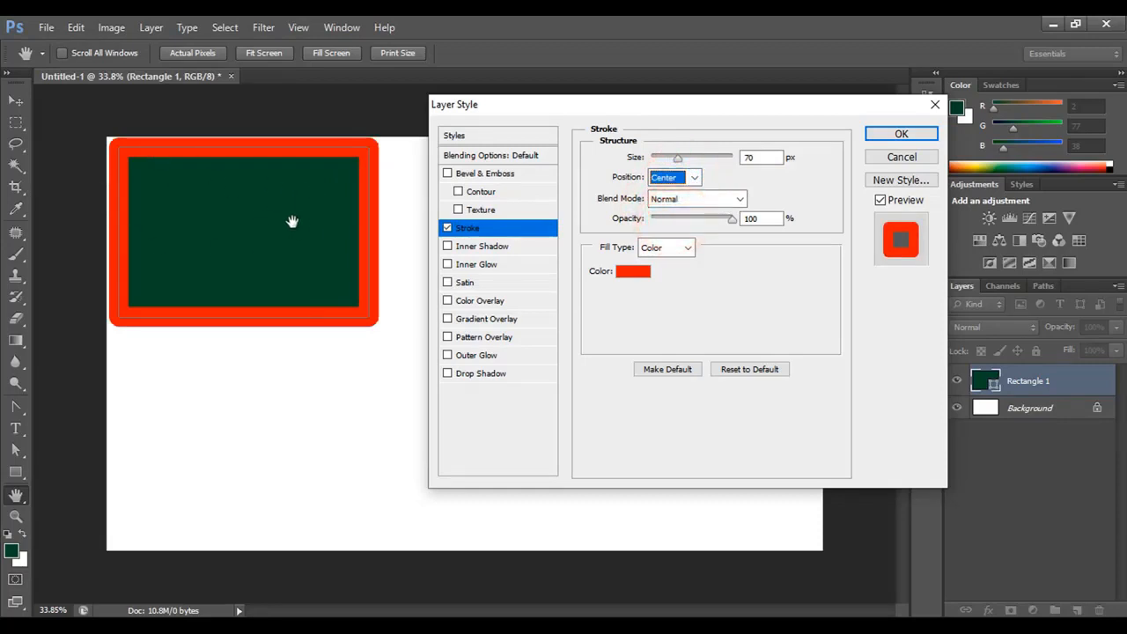
Try the stroke at the Inside position with reduced opacity and discard the layer style.
{"action": "left_click", "coordinate": [680, 178]}
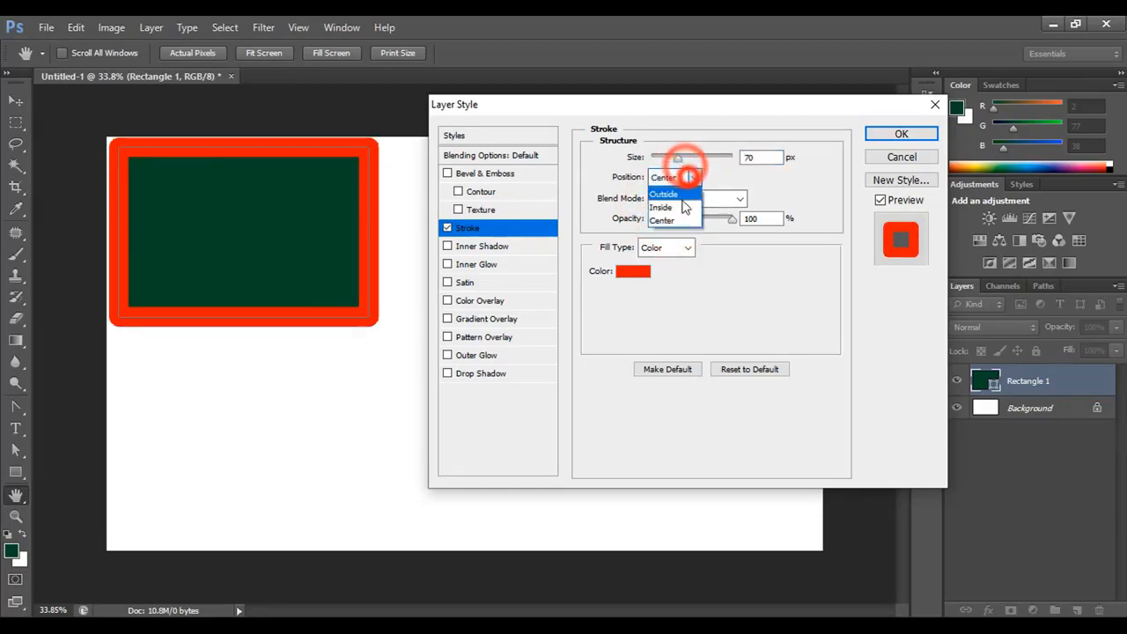
{"action": "left_click", "coordinate": [669, 208]}
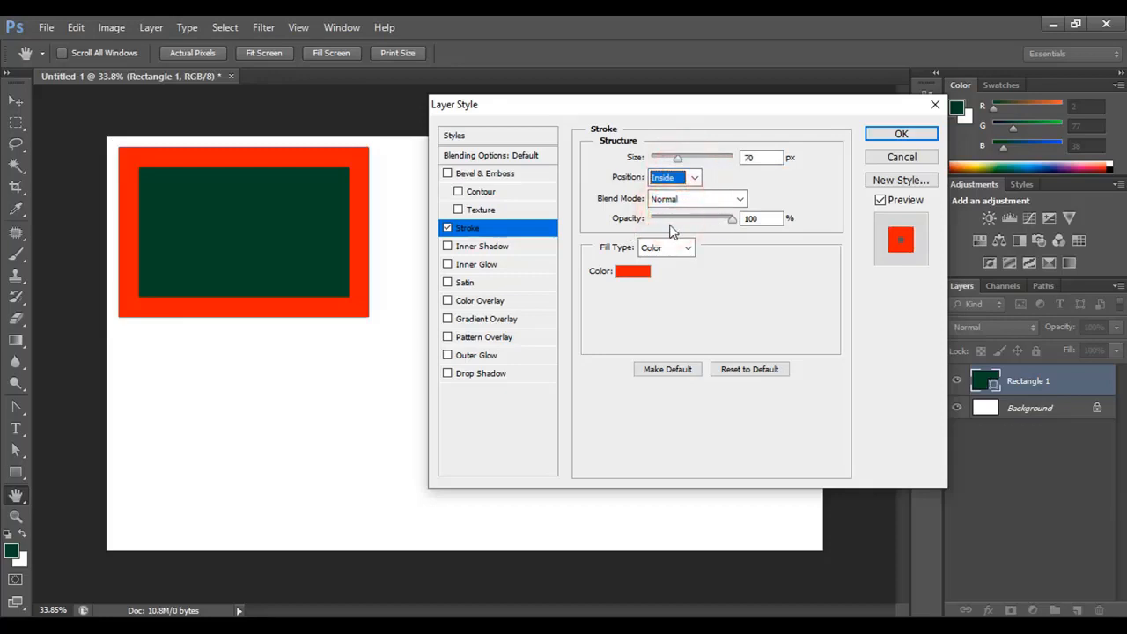
{"action": "left_click_drag", "start_coordinate": [730, 219], "coordinate": [685, 223]}
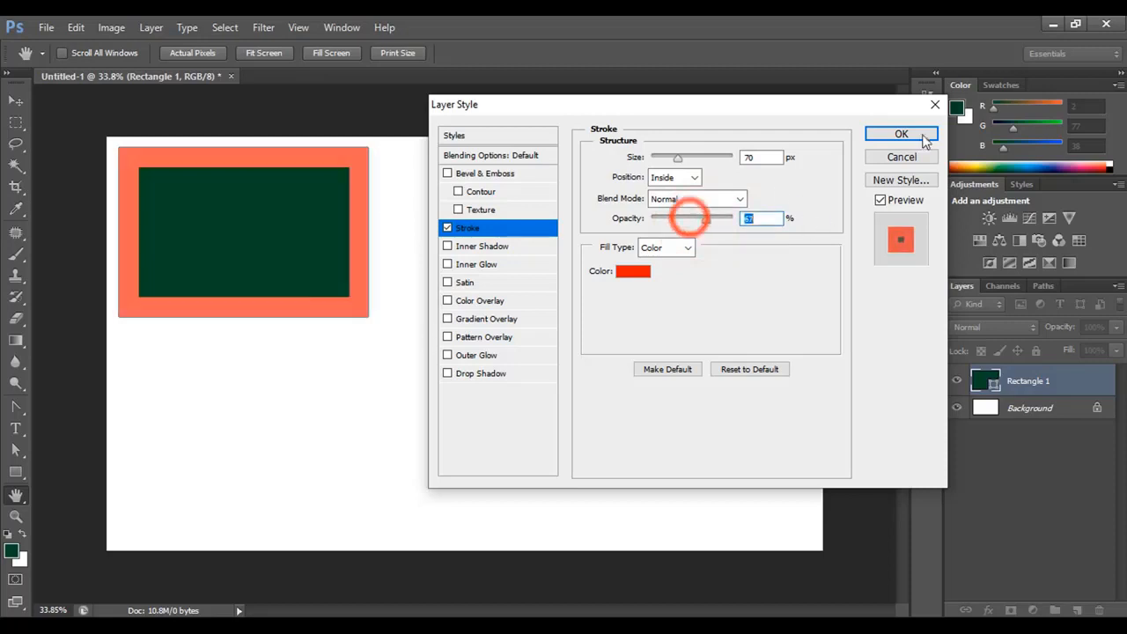
{"action": "left_click", "coordinate": [901, 157]}
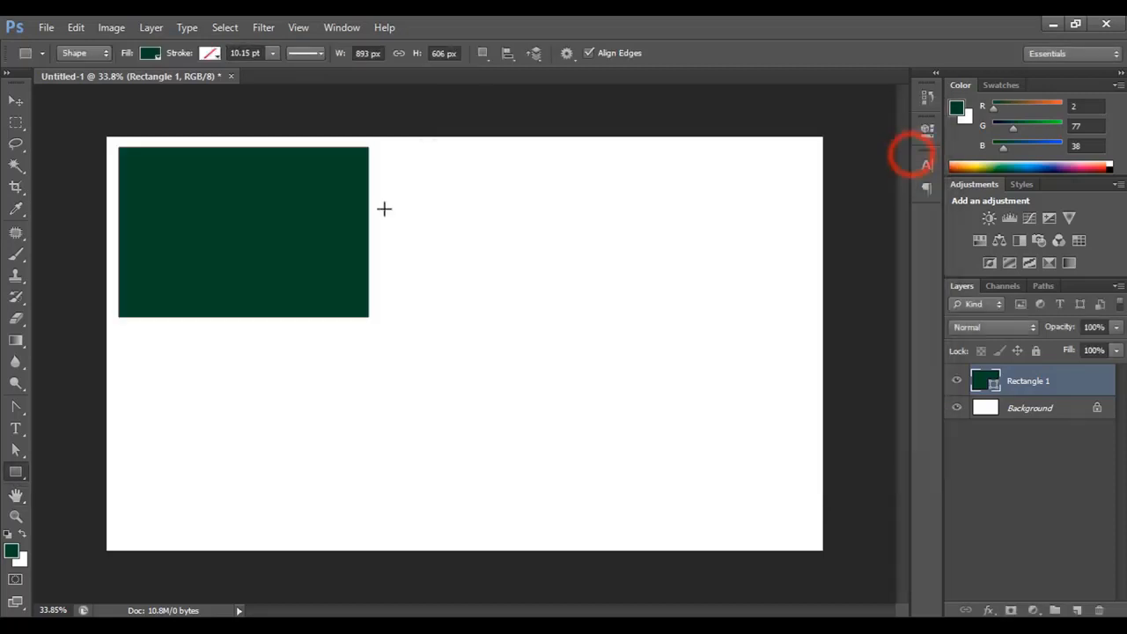
Draw a rounded rectangle about 541 × 358 px with a 5 px corner radius to the right of the large rectangle.
{"action": "left_click", "coordinate": [17, 477]}
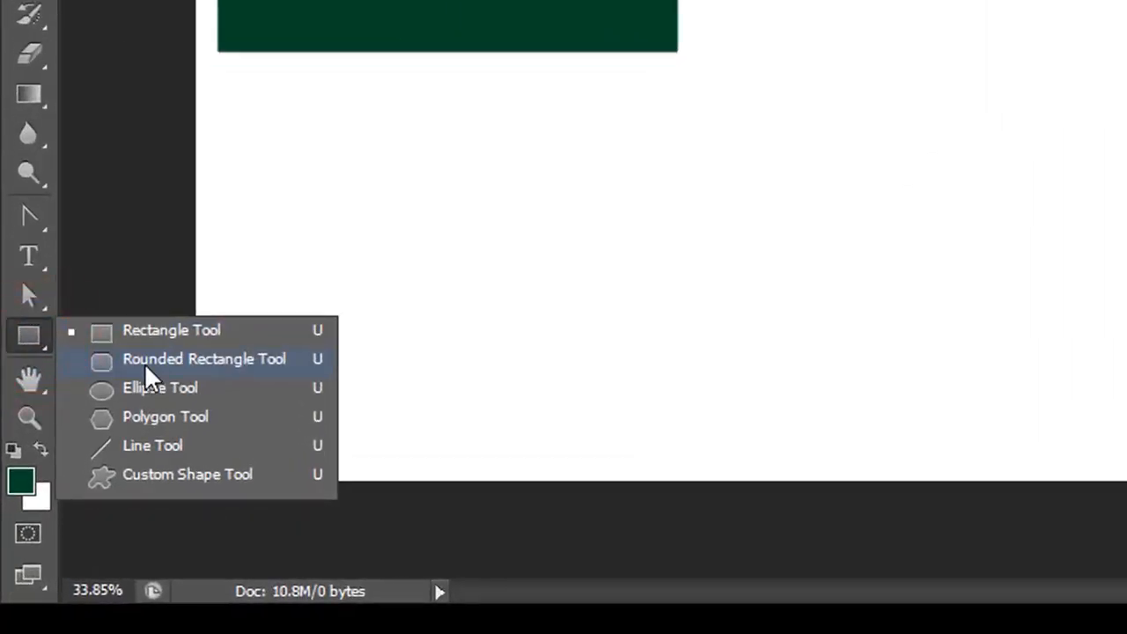
{"action": "left_click", "coordinate": [197, 363]}
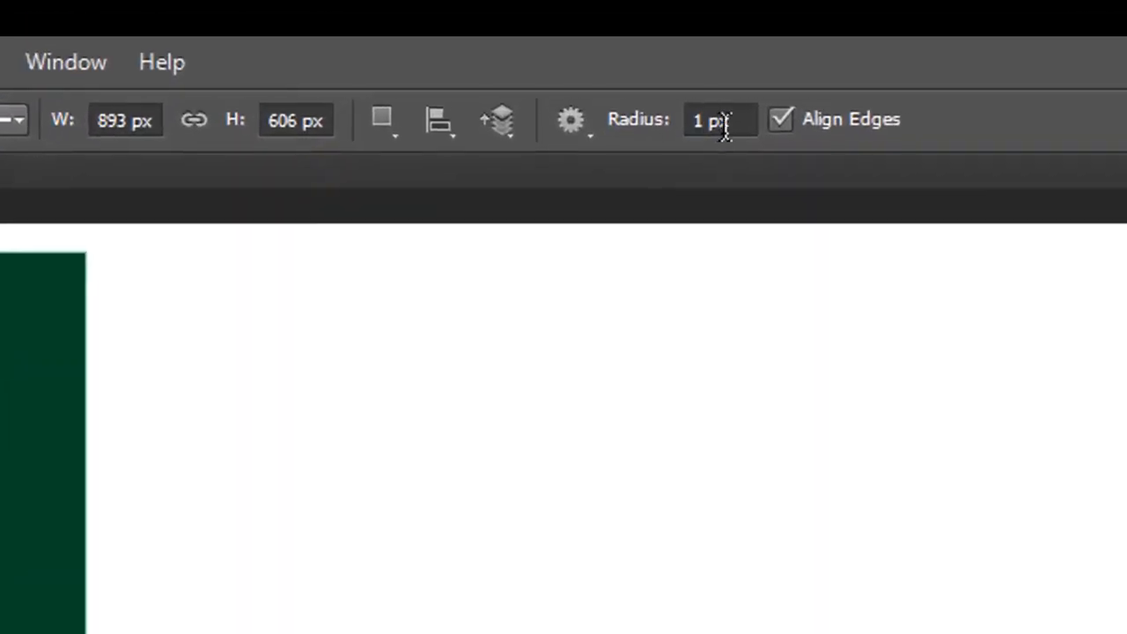
{"action": "double_click", "coordinate": [627, 55]}
{"action": "triple_click", "coordinate": [728, 123]}
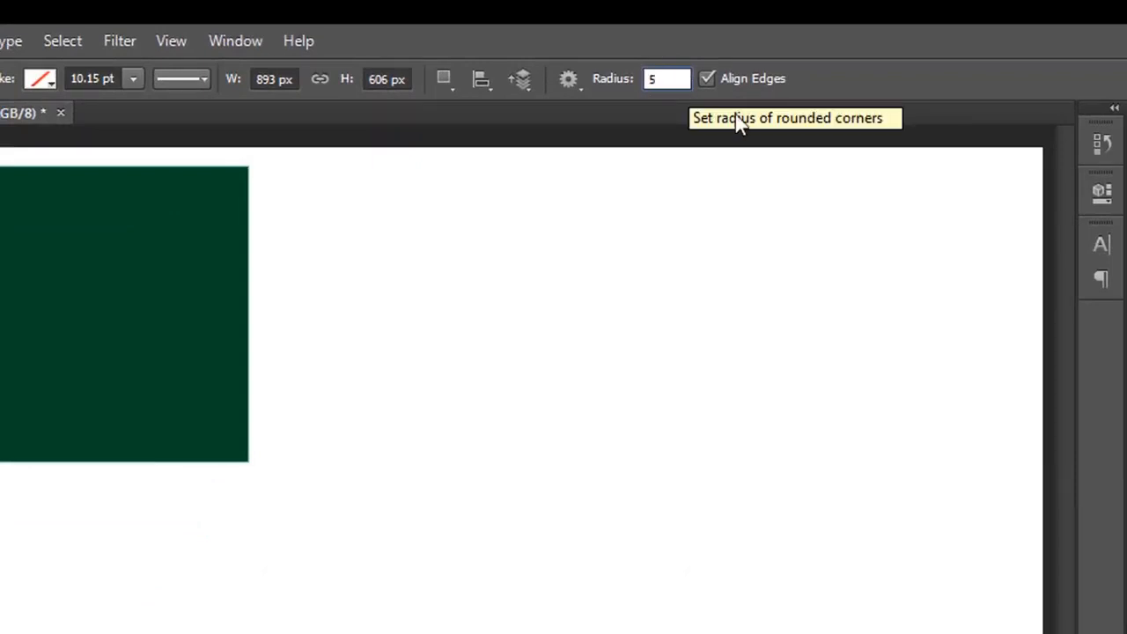
{"action": "left_click_drag", "start_coordinate": [377, 234], "coordinate": [654, 415]}
{"action": "scroll", "coordinate": [662, 395], "scroll_direction": "up", "scroll_amount": 3}
{"action": "scroll", "coordinate": [672, 388], "scroll_direction": "up", "scroll_amount": 2}
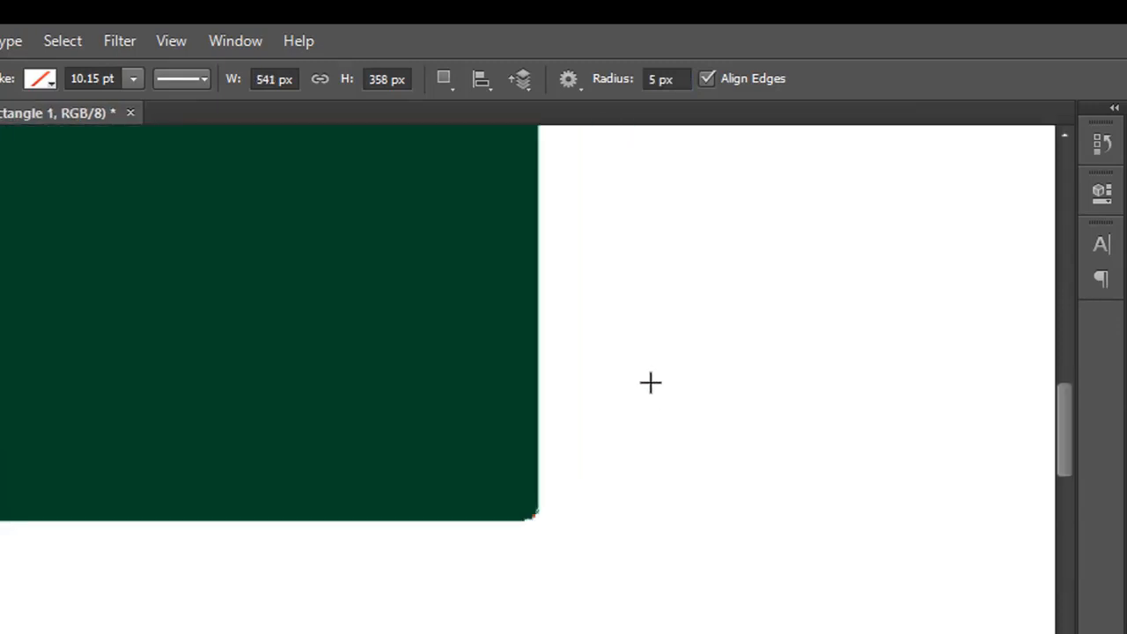
{"action": "left_click_drag", "start_coordinate": [586, 244], "coordinate": [852, 616]}
{"action": "left_click_drag", "start_coordinate": [768, 394], "coordinate": [764, 622]}
{"action": "left_click", "coordinate": [823, 420]}
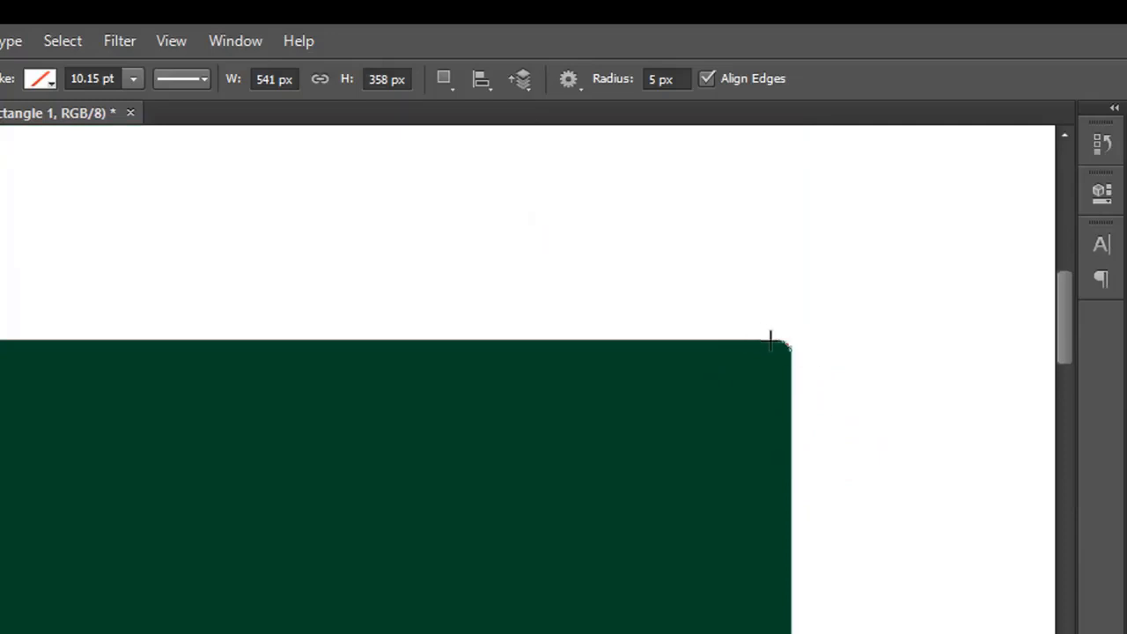
{"action": "scroll", "coordinate": [762, 359], "scroll_direction": "down", "scroll_amount": 3}
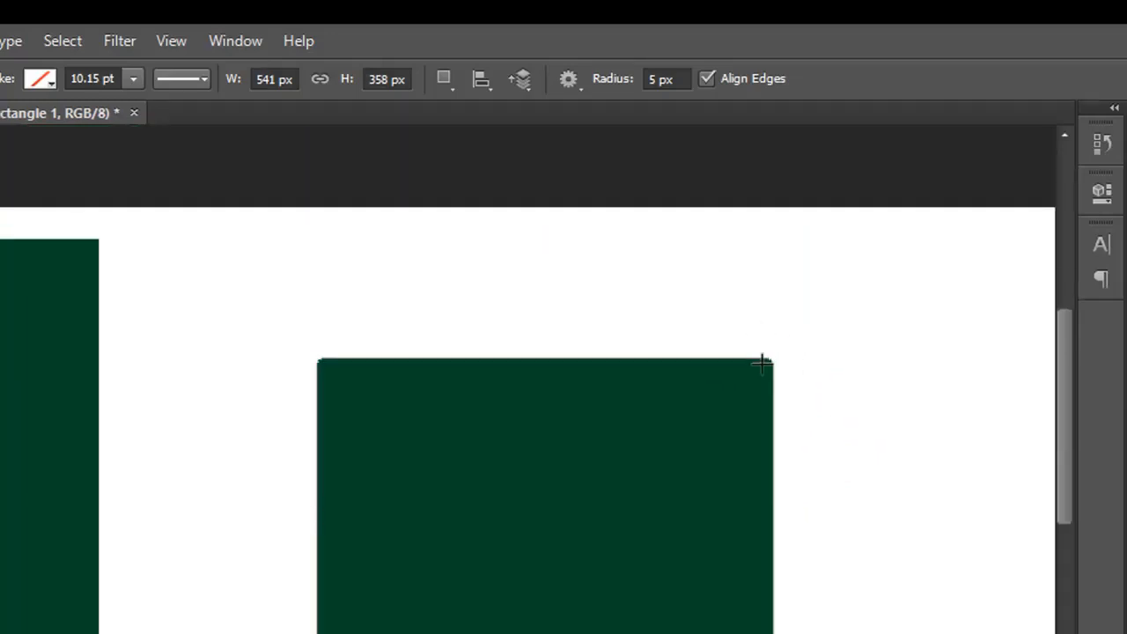
Draw a second rounded rectangle about 476 × 312 px with a 20 px corner radius, right of the first rounded one.
{"action": "left_click", "coordinate": [679, 84]}
{"action": "type", "text": "20"}
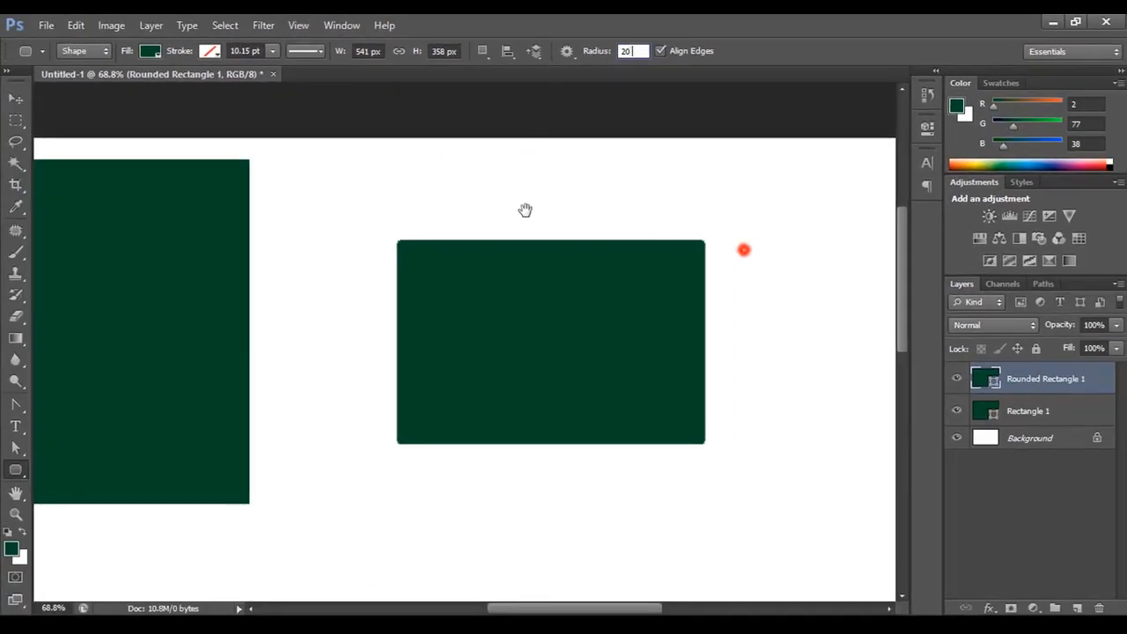
{"action": "left_click_drag", "start_coordinate": [525, 210], "coordinate": [396, 176]}
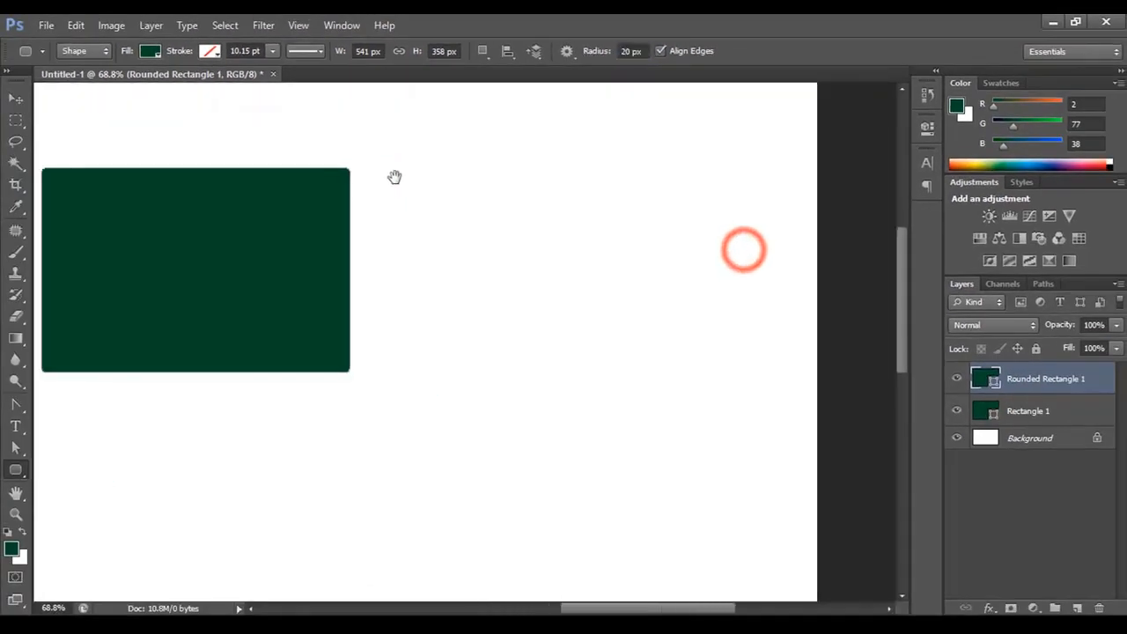
{"action": "left_click_drag", "start_coordinate": [472, 157], "coordinate": [742, 334]}
{"action": "scroll", "coordinate": [662, 283], "scroll_direction": "up", "scroll_amount": 3}
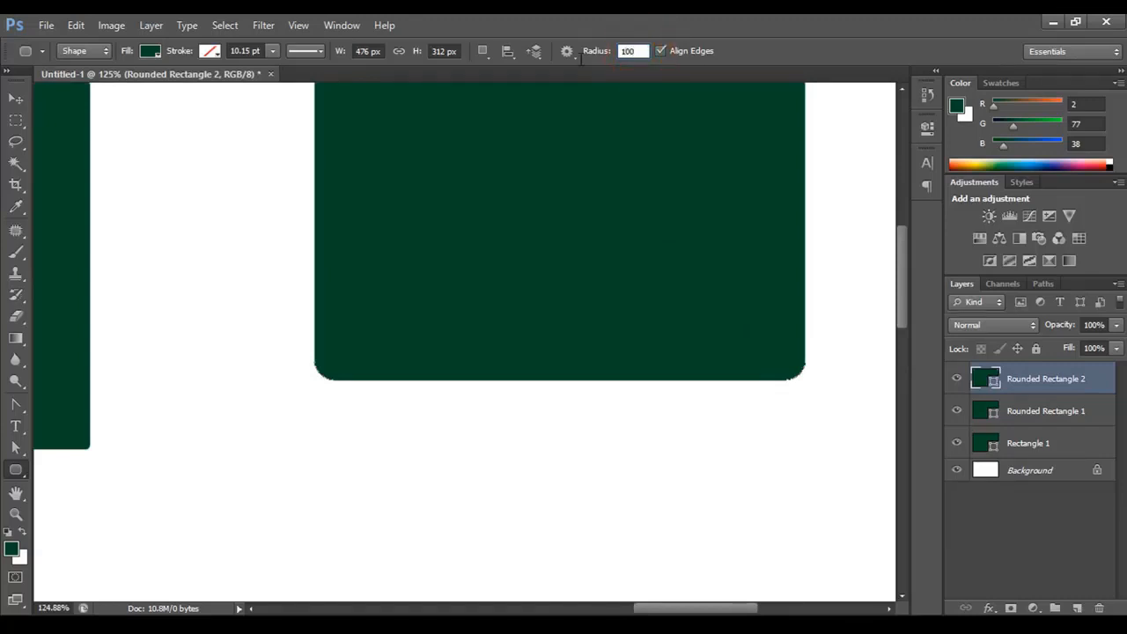
Draw a third rounded rectangle about 505 × 244 px with a 100 px corner radius below the second rounded one.
{"action": "scroll", "coordinate": [496, 418], "scroll_direction": "down", "scroll_amount": 5}
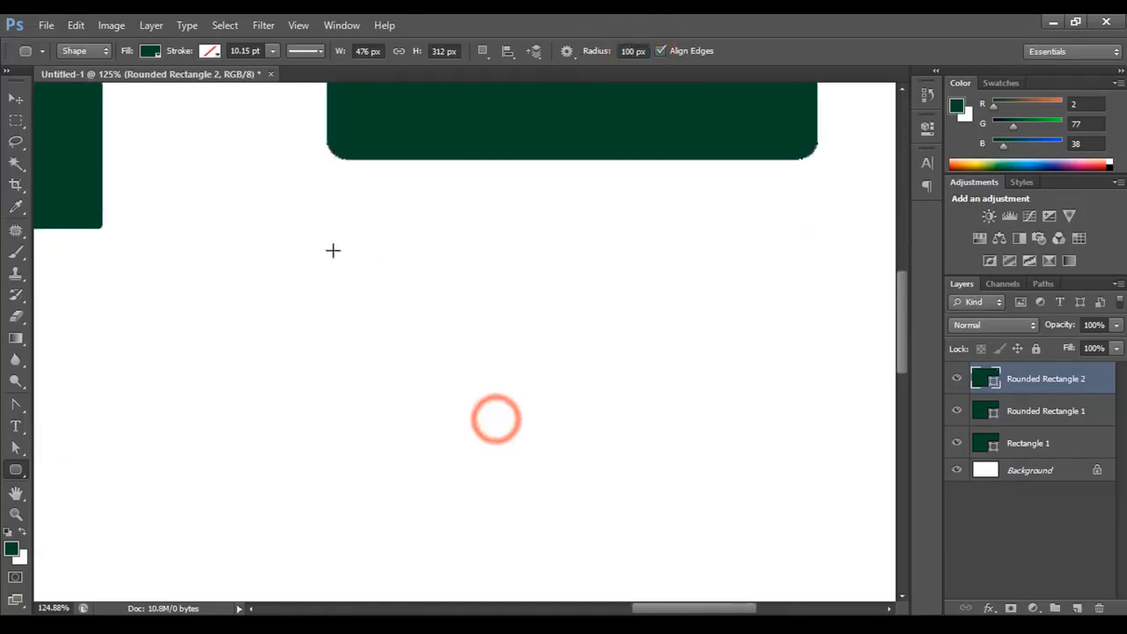
{"action": "left_click_drag", "start_coordinate": [317, 236], "coordinate": [837, 487]}
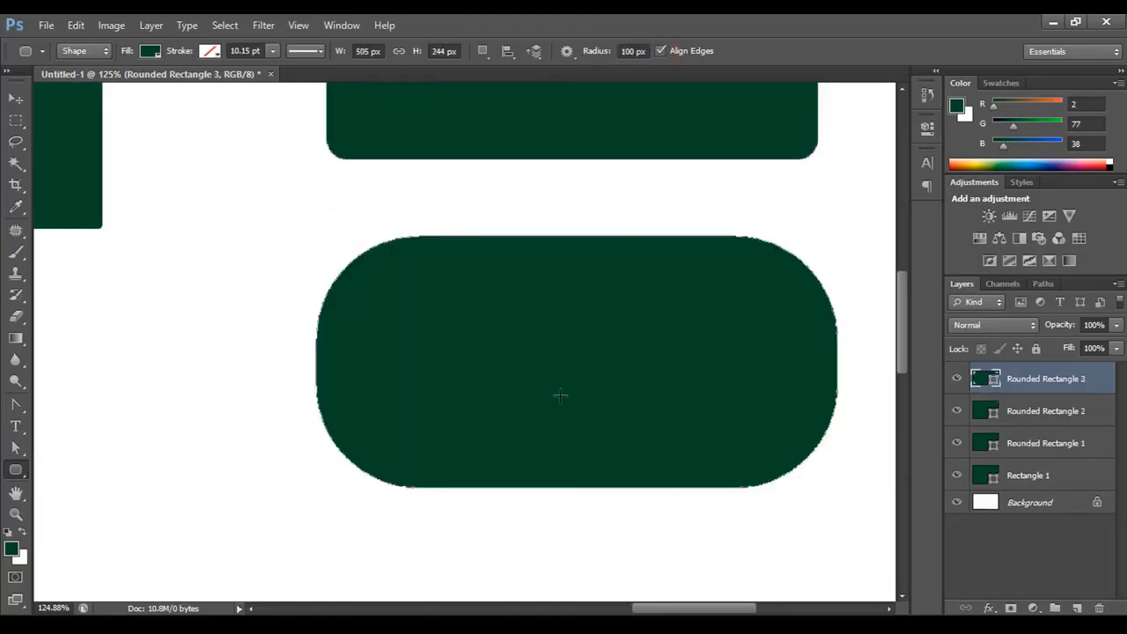
{"action": "scroll", "coordinate": [560, 396], "scroll_direction": "down", "scroll_amount": 5}
{"action": "left_click_drag", "start_coordinate": [344, 416], "coordinate": [487, 401]}
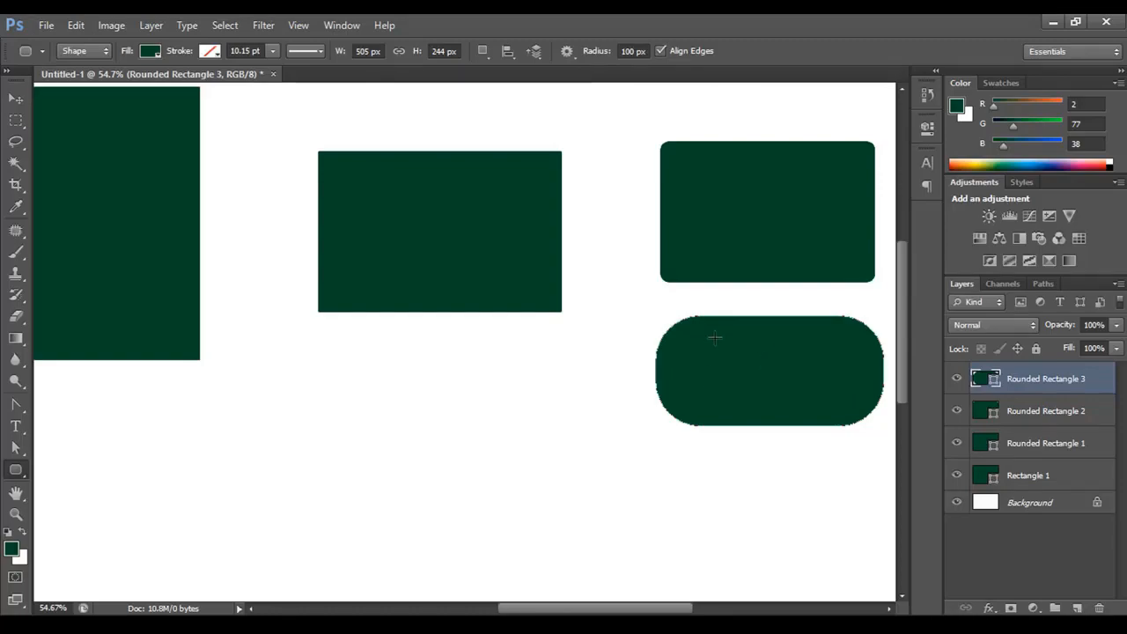
{"action": "left_click_drag", "start_coordinate": [503, 362], "coordinate": [625, 378]}
Draw a circle about 579 px in diameter with the Ellipse Tool in the empty area below the rectangles, keeping that tool selected.
{"action": "right_click", "coordinate": [16, 469]}
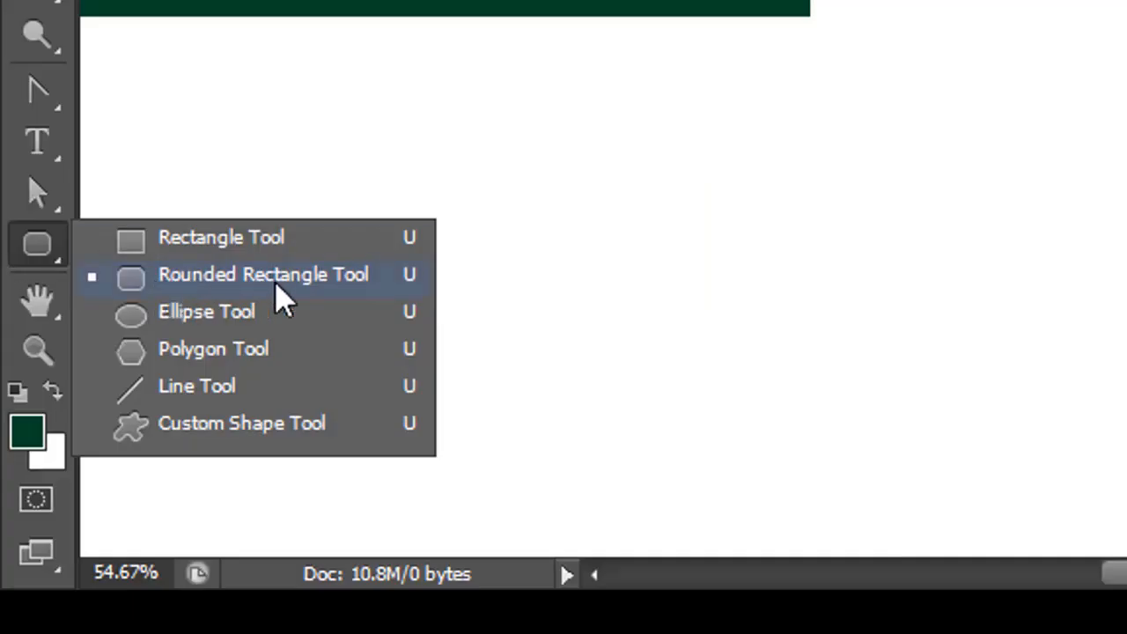
{"action": "left_click", "coordinate": [272, 276]}
{"action": "right_click", "coordinate": [35, 244]}
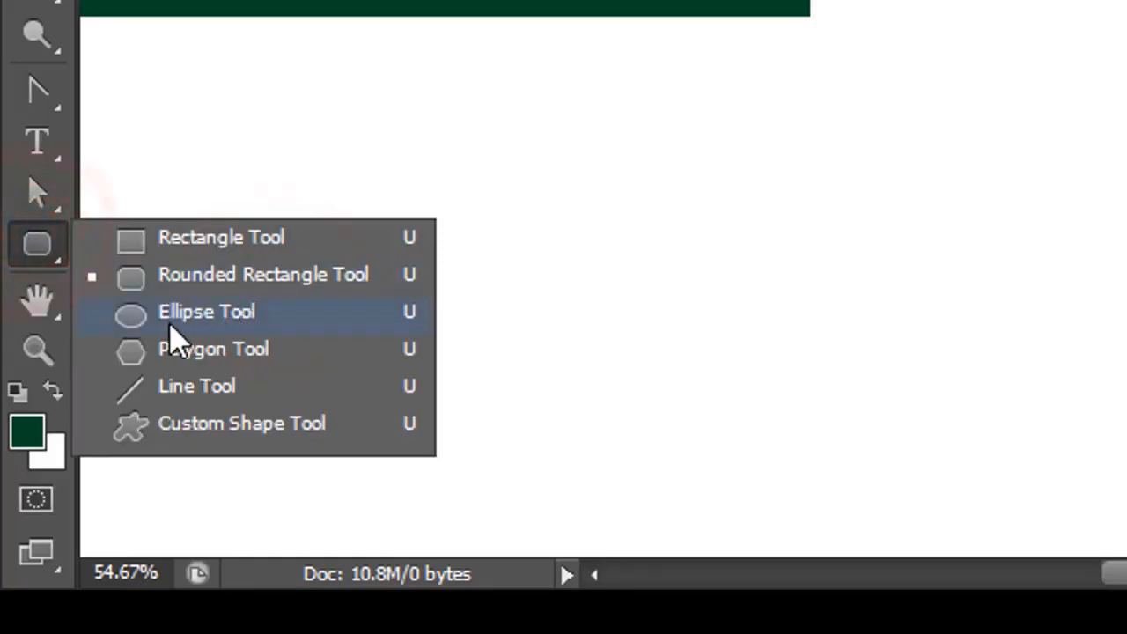
{"action": "left_click", "coordinate": [202, 319]}
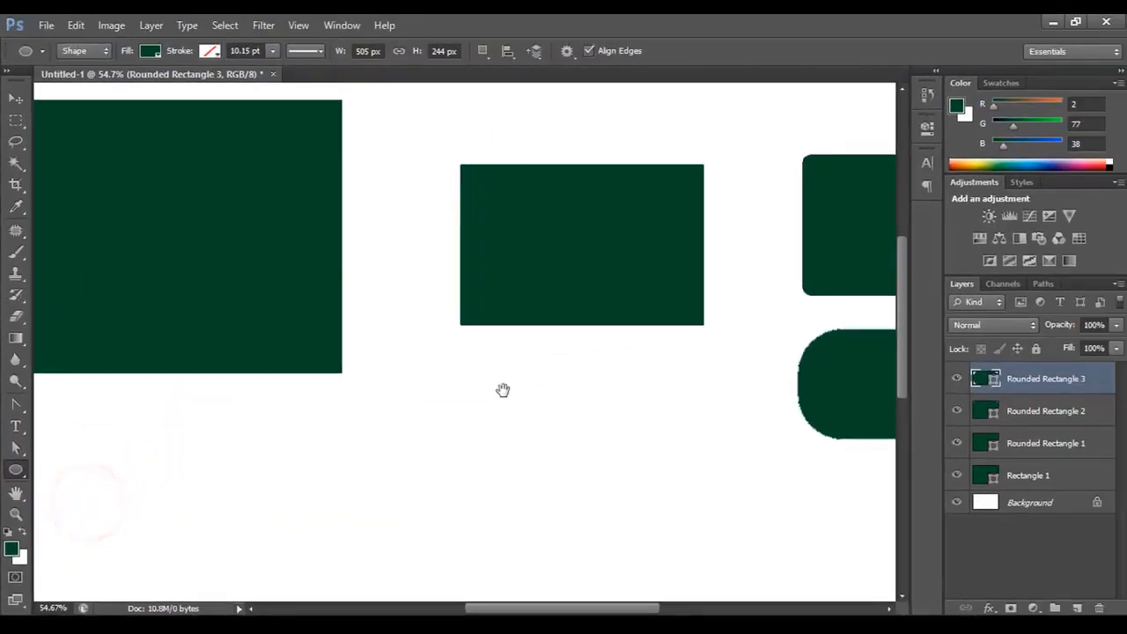
{"action": "left_click_drag", "start_coordinate": [503, 391], "coordinate": [552, 356]}
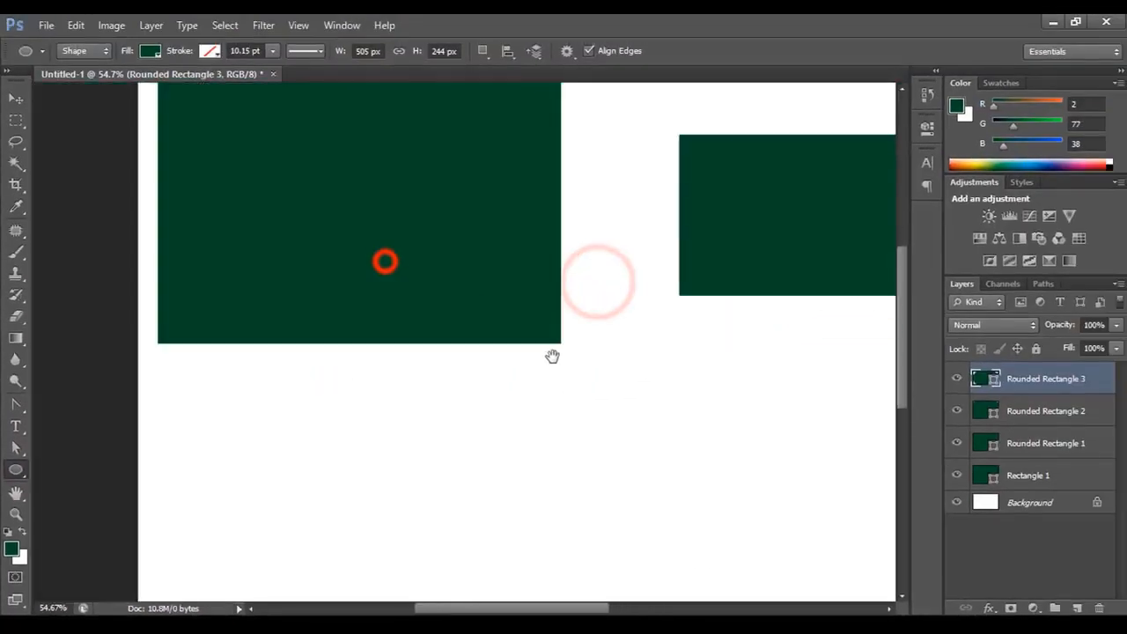
{"action": "left_click_drag", "start_coordinate": [481, 309], "coordinate": [397, 402]}
{"action": "left_click_drag", "start_coordinate": [466, 362], "coordinate": [530, 385]}
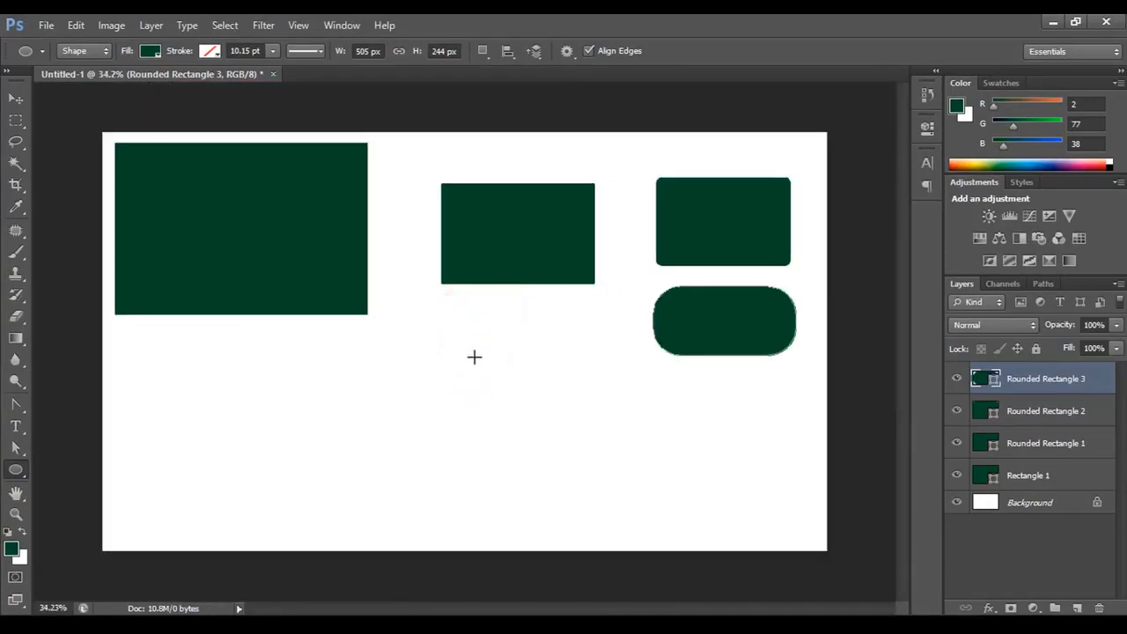
{"action": "left_click_drag", "start_coordinate": [474, 357], "coordinate": [639, 535]}
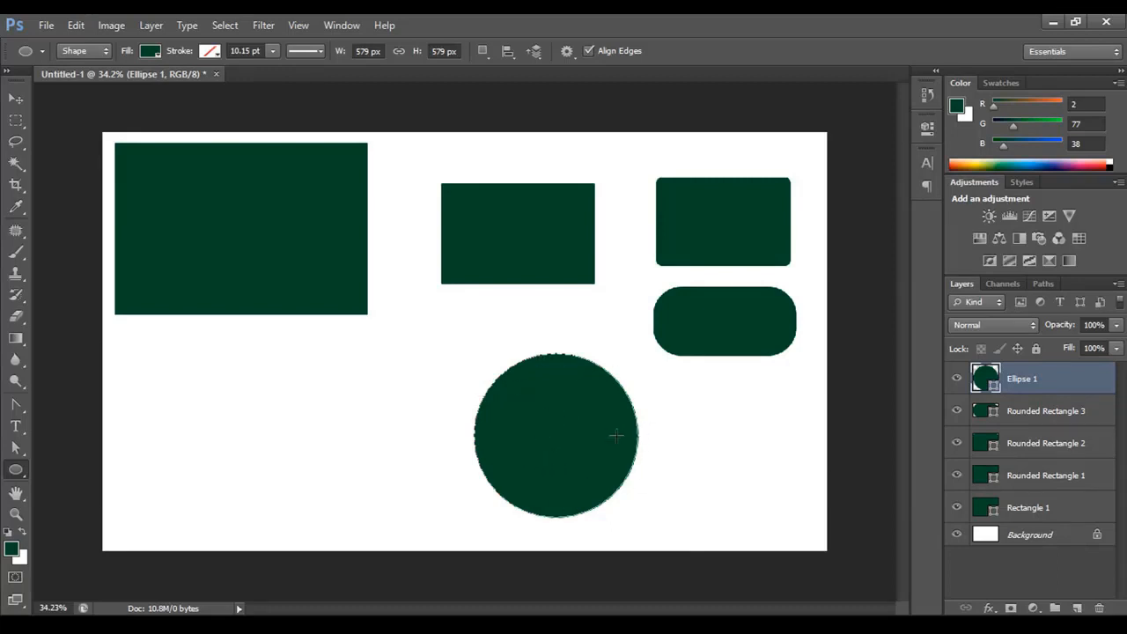
{"action": "right_click", "coordinate": [16, 472]}
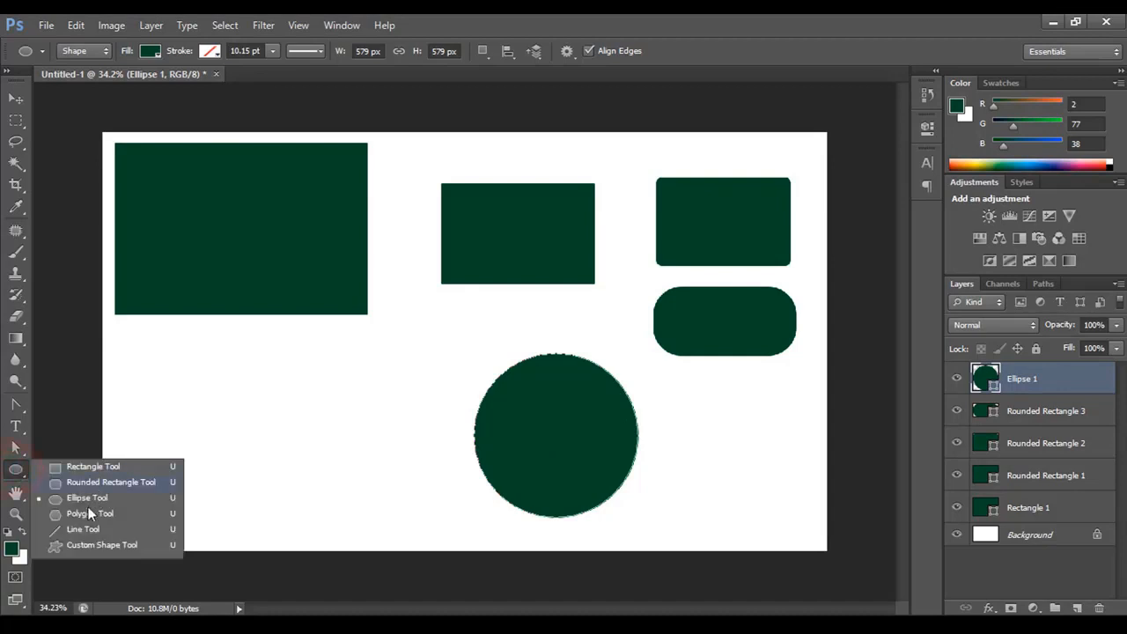
{"action": "left_click", "coordinate": [85, 499]}
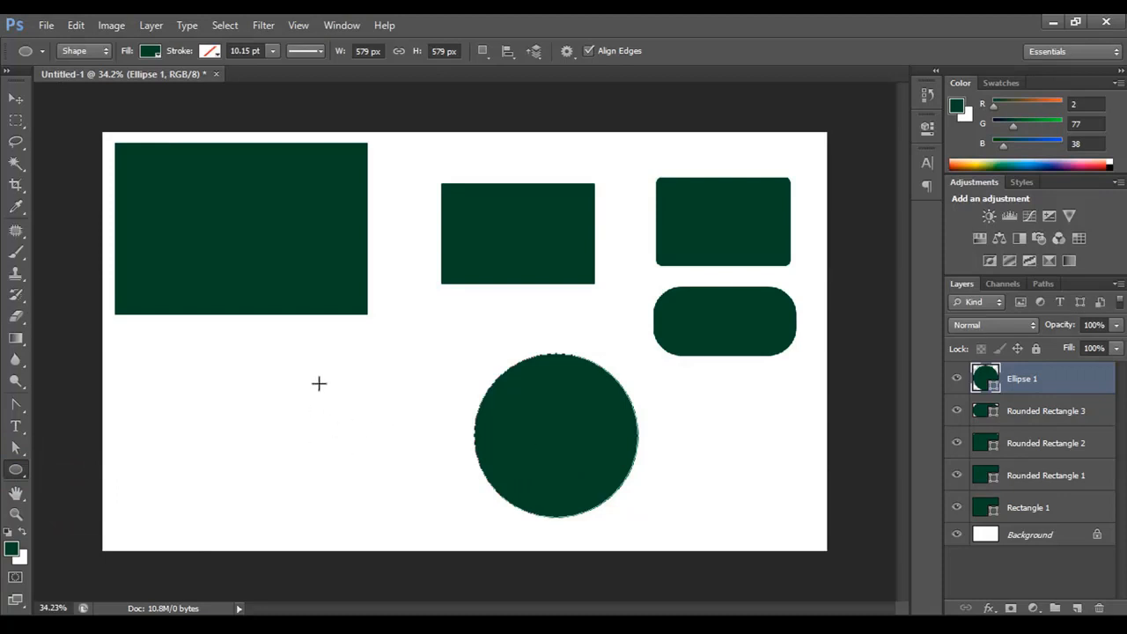
Draw a circle about 339 px in diameter over the centre of the large rectangle and fill it with red.
{"action": "mouse_move", "coordinate": [319, 374]}
{"action": "left_mouse_down"}
{"action": "mouse_move", "coordinate": [390, 468]}
{"action": "mouse_move", "coordinate": [389, 448]}
{"action": "mouse_move", "coordinate": [322, 382]}
{"action": "mouse_move", "coordinate": [332, 385]}
{"action": "left_mouse_up"}
{"action": "mouse_move", "coordinate": [375, 437]}
{"action": "left_mouse_down"}
{"action": "mouse_move", "coordinate": [353, 407]}
{"action": "mouse_move", "coordinate": [397, 455]}
{"action": "mouse_move", "coordinate": [354, 422]}
{"action": "mouse_move", "coordinate": [377, 435]}
{"action": "mouse_move", "coordinate": [345, 352]}
{"action": "mouse_move", "coordinate": [304, 289]}
{"action": "mouse_move", "coordinate": [354, 379]}
{"action": "mouse_move", "coordinate": [251, 212]}
{"action": "mouse_move", "coordinate": [276, 262]}
{"action": "mouse_move", "coordinate": [264, 254]}
{"action": "mouse_move", "coordinate": [405, 449]}
{"action": "mouse_move", "coordinate": [431, 408]}
{"action": "mouse_move", "coordinate": [335, 396]}
{"action": "mouse_move", "coordinate": [289, 273]}
{"action": "mouse_move", "coordinate": [257, 244]}
{"action": "mouse_move", "coordinate": [294, 286]}
{"action": "mouse_move", "coordinate": [286, 281]}
{"action": "left_mouse_up"}
{"action": "key", "text": "space"}
{"action": "key", "text": "space"}
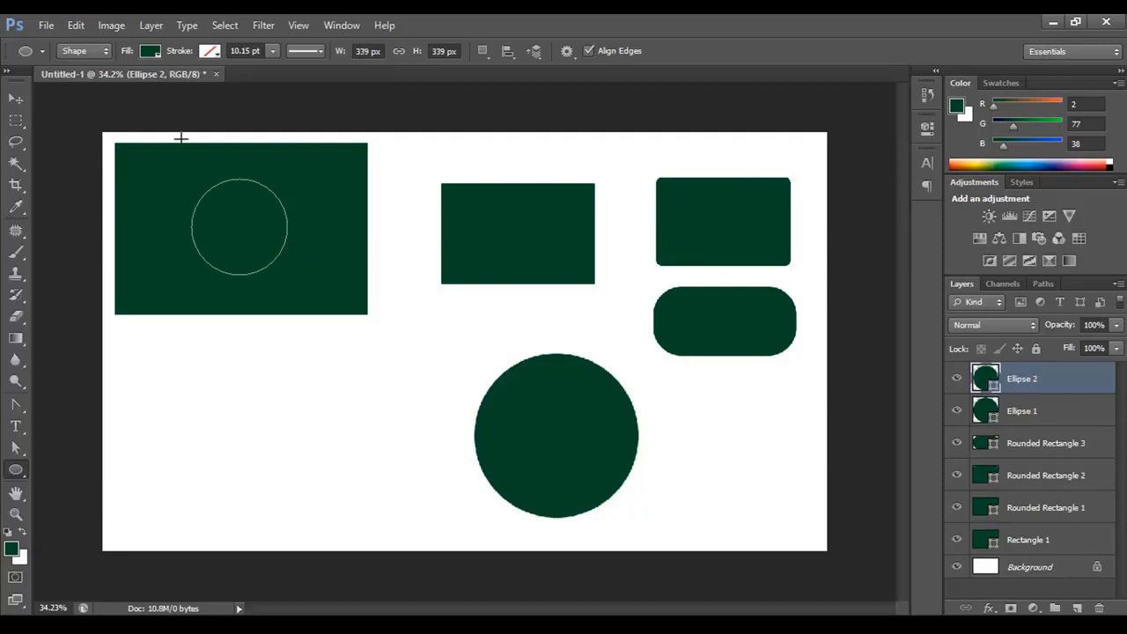
{"action": "left_click", "coordinate": [151, 51]}
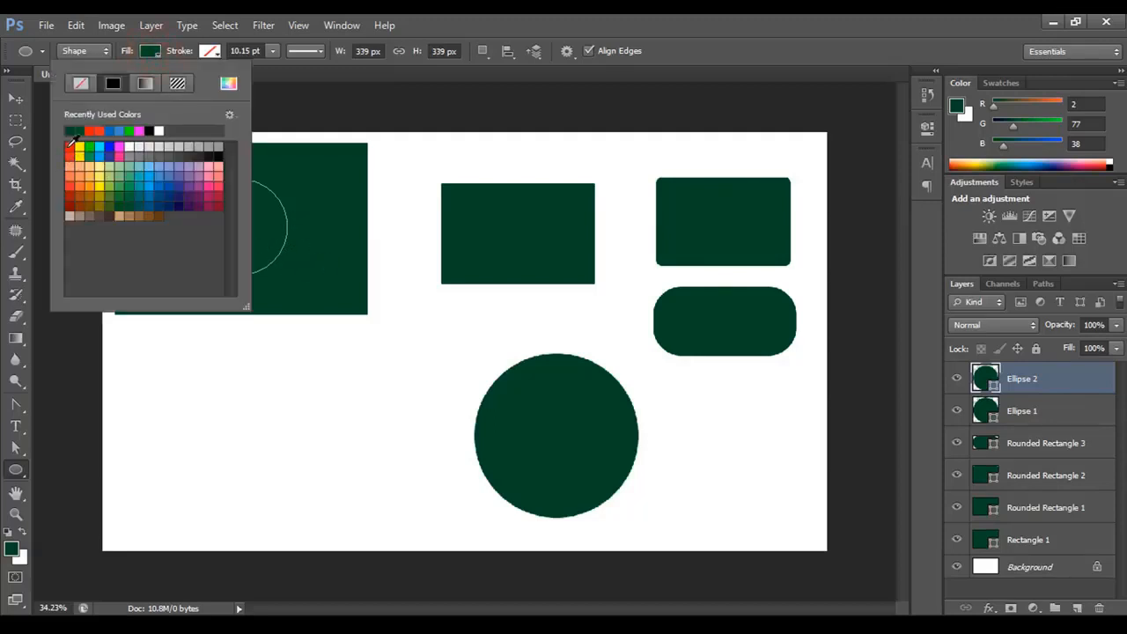
{"action": "left_click", "coordinate": [71, 146]}
{"action": "left_click", "coordinate": [151, 53]}
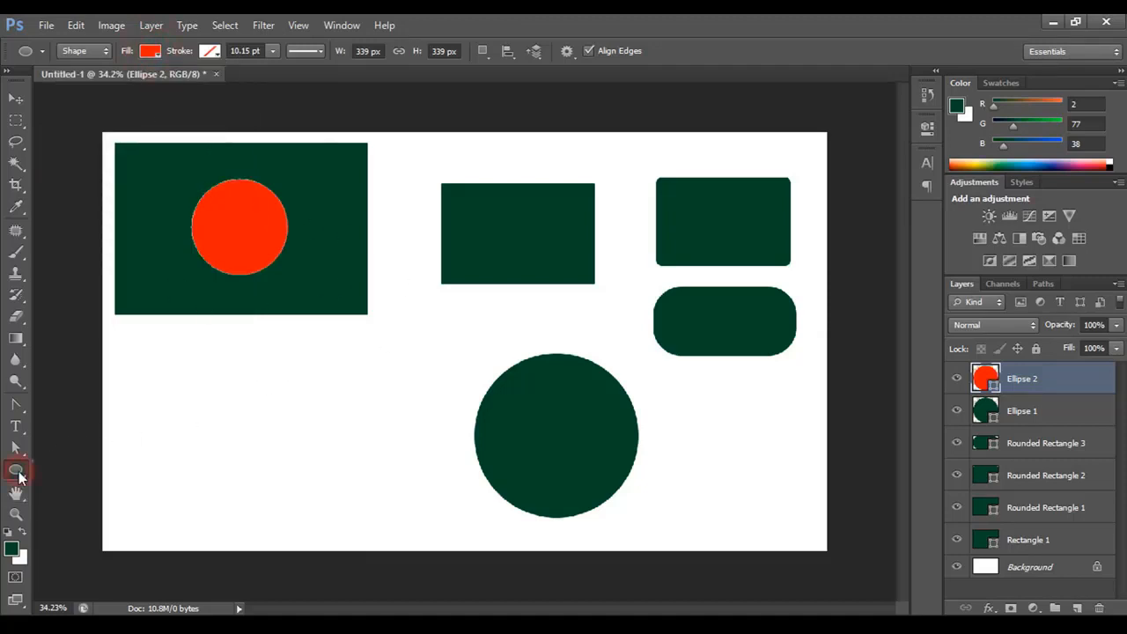
Draw a five-sided polygon about 471 × 487 px with the Polygon Tool below the large rectangle.
{"action": "right_click", "coordinate": [19, 476]}
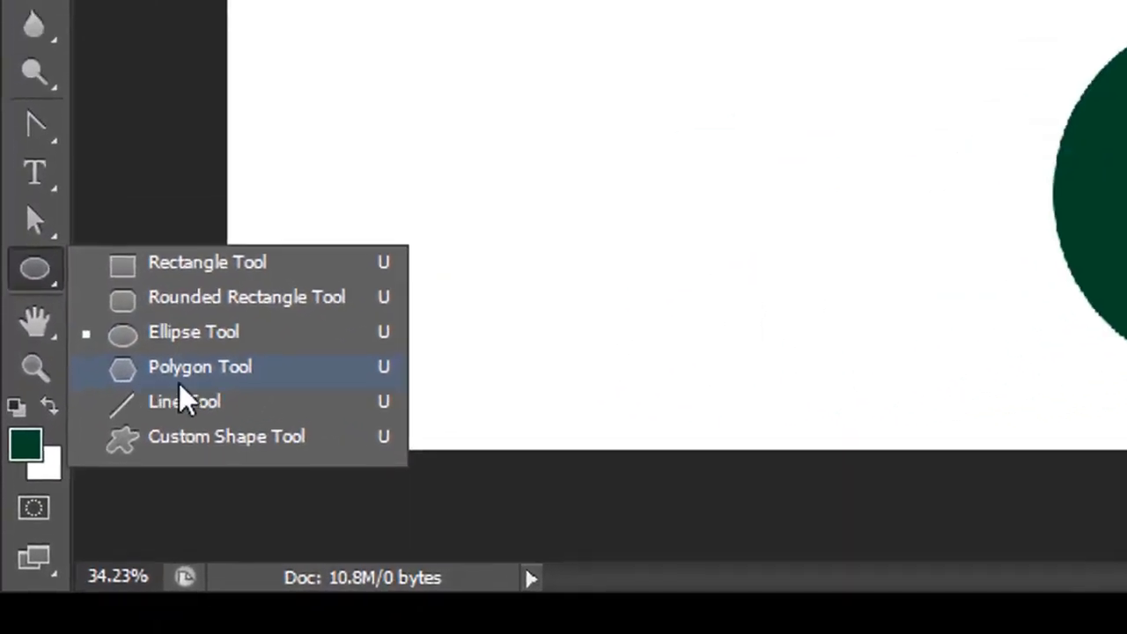
{"action": "left_click", "coordinate": [209, 369]}
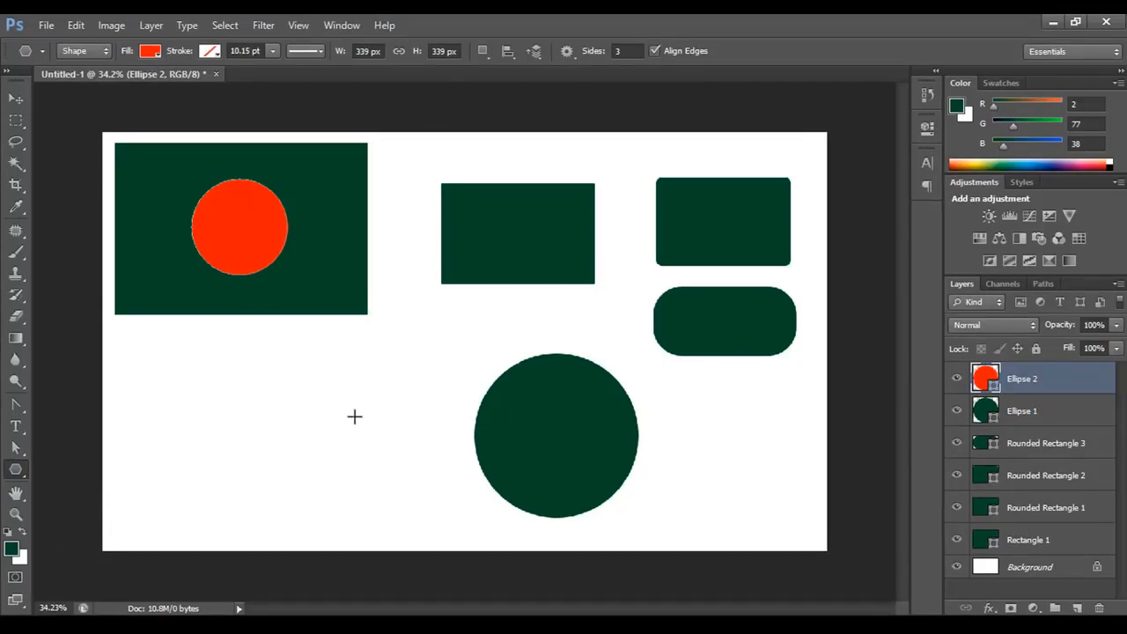
{"action": "scroll", "coordinate": [343, 406], "scroll_direction": "up", "scroll_amount": 2}
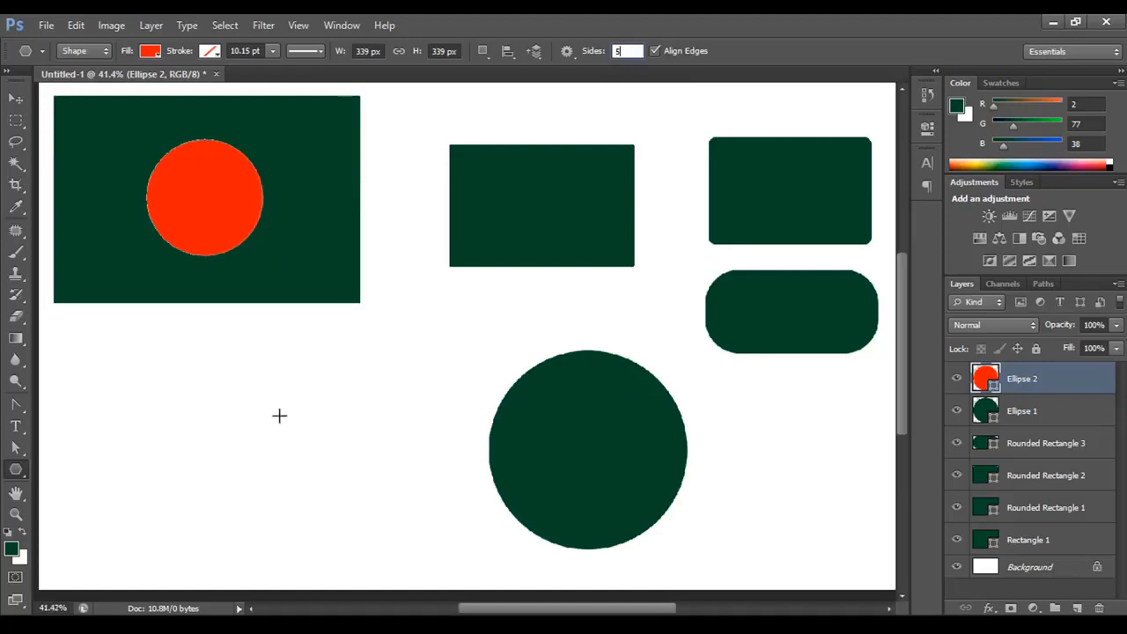
{"action": "left_click_drag", "start_coordinate": [279, 416], "coordinate": [352, 462]}
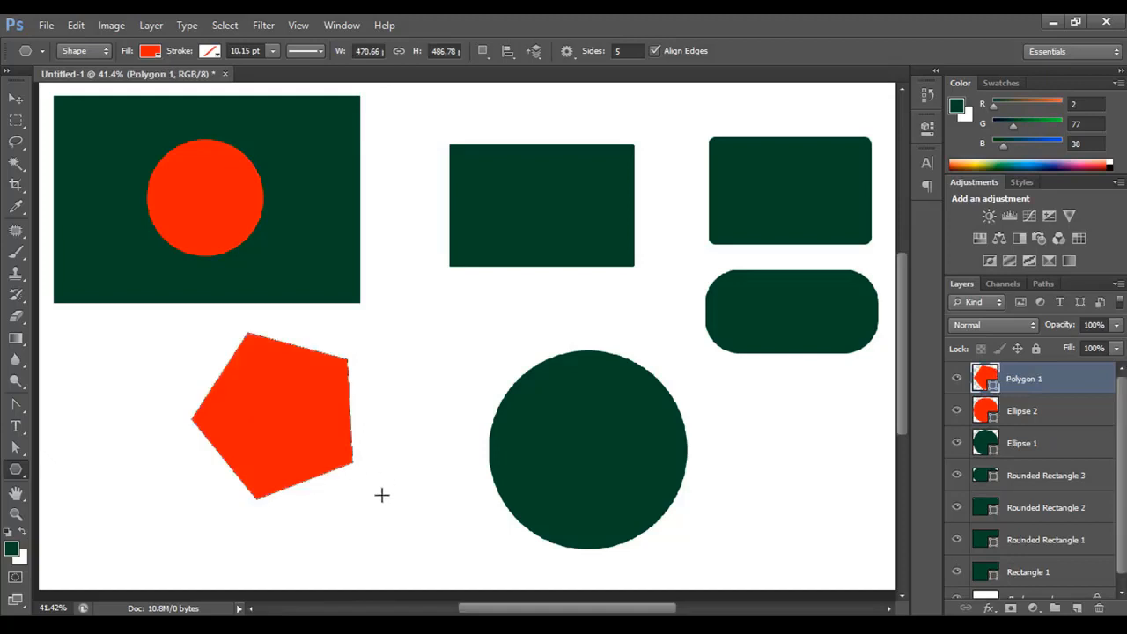
Draw a ten-sided polygon about 208 × 210 px between the large rectangle and the large green circle.
{"action": "key", "text": "space"}
{"action": "left_click_drag", "start_coordinate": [344, 508], "coordinate": [393, 489]}
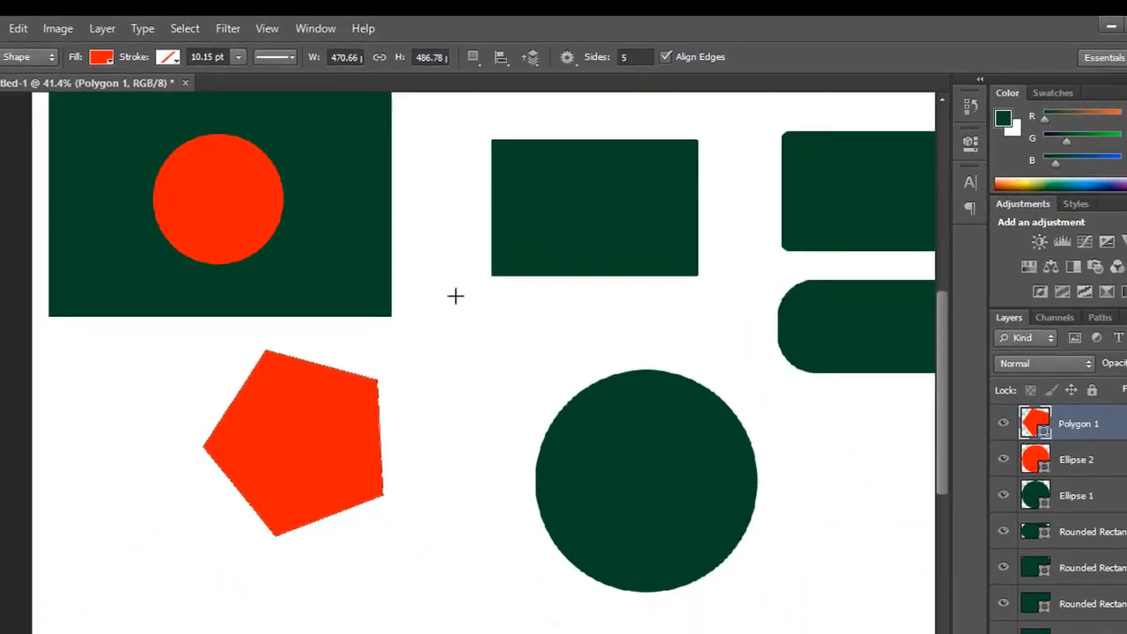
{"action": "left_click_drag", "start_coordinate": [513, 349], "coordinate": [485, 360]}
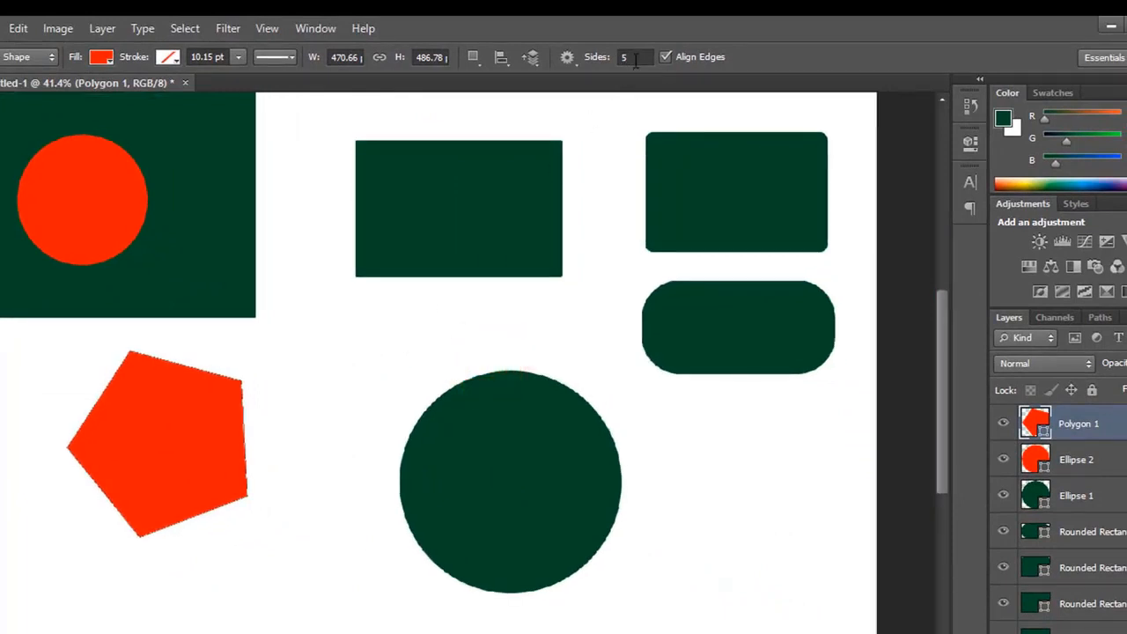
{"action": "left_click", "coordinate": [635, 58]}
{"action": "left_click_drag", "start_coordinate": [324, 316], "coordinate": [352, 344]}
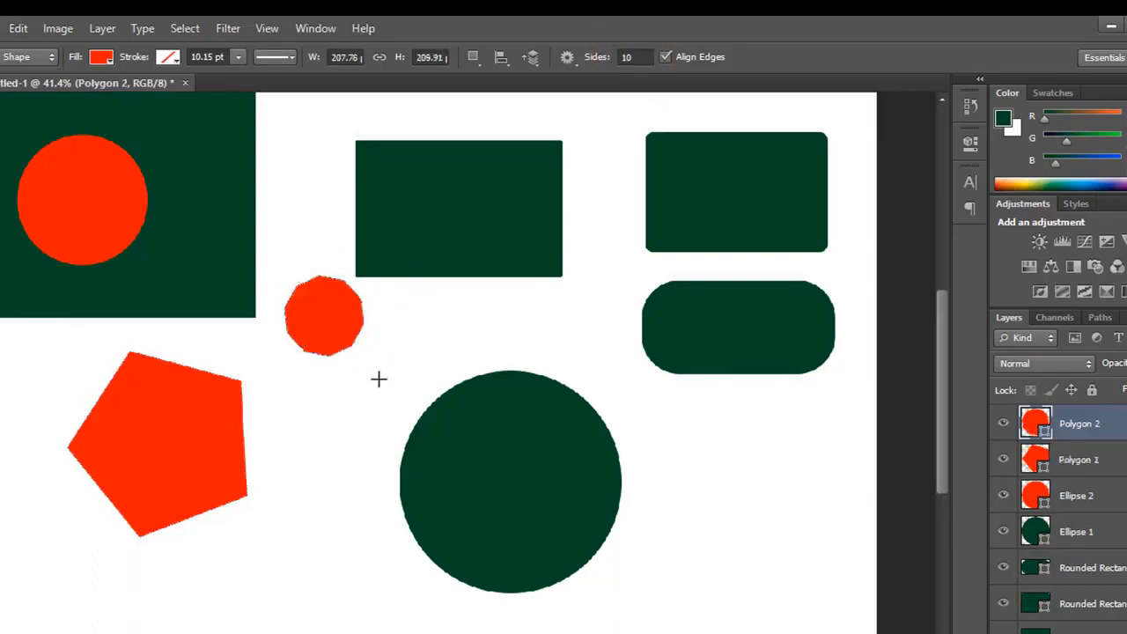
Draw a 20-sided polygon about 126 px across to the right of the ten-sided polygon.
{"action": "scroll", "coordinate": [371, 378], "scroll_direction": "up", "scroll_amount": 6}
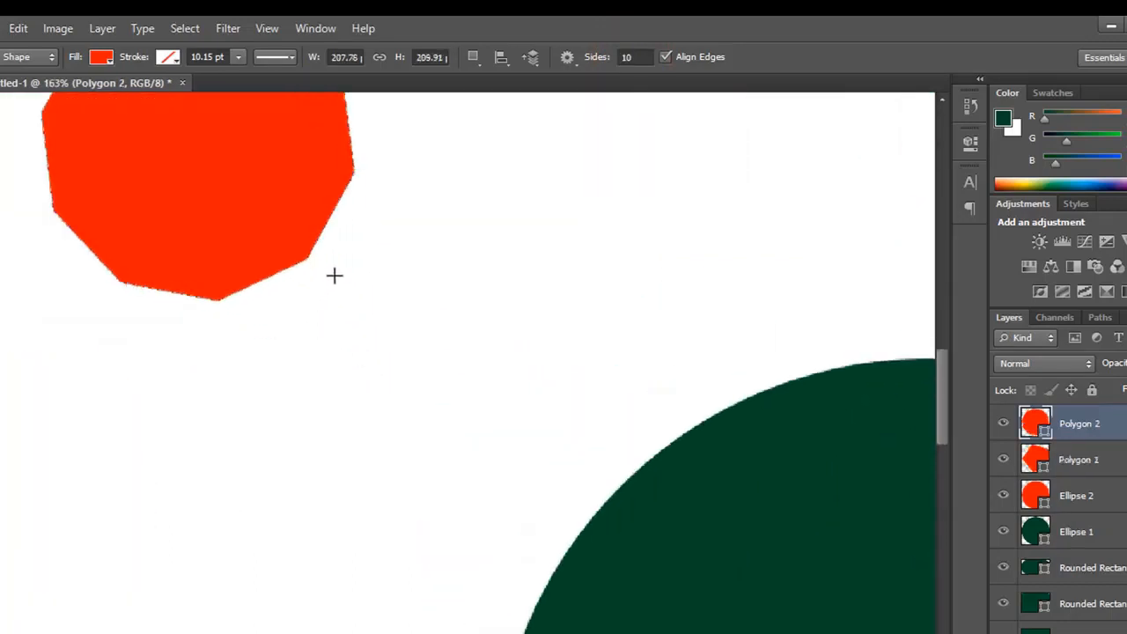
{"action": "left_click_drag", "start_coordinate": [137, 244], "coordinate": [312, 405]}
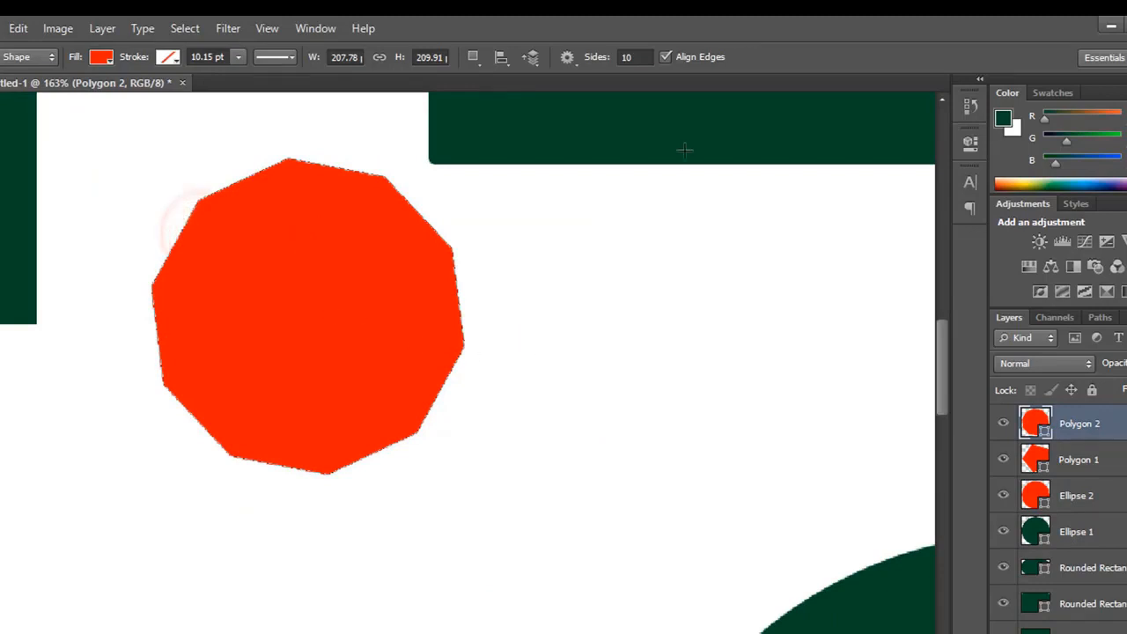
{"action": "left_click", "coordinate": [635, 56]}
{"action": "double_click", "coordinate": [643, 58]}
{"action": "type", "text": "20"}
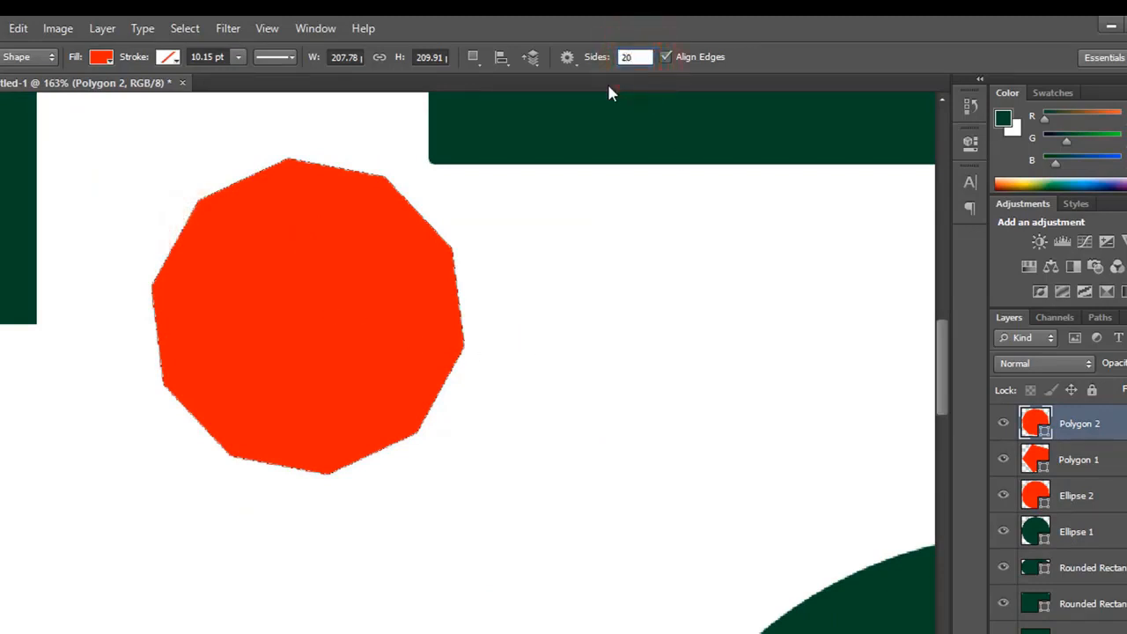
{"action": "left_click_drag", "start_coordinate": [644, 282], "coordinate": [695, 361]}
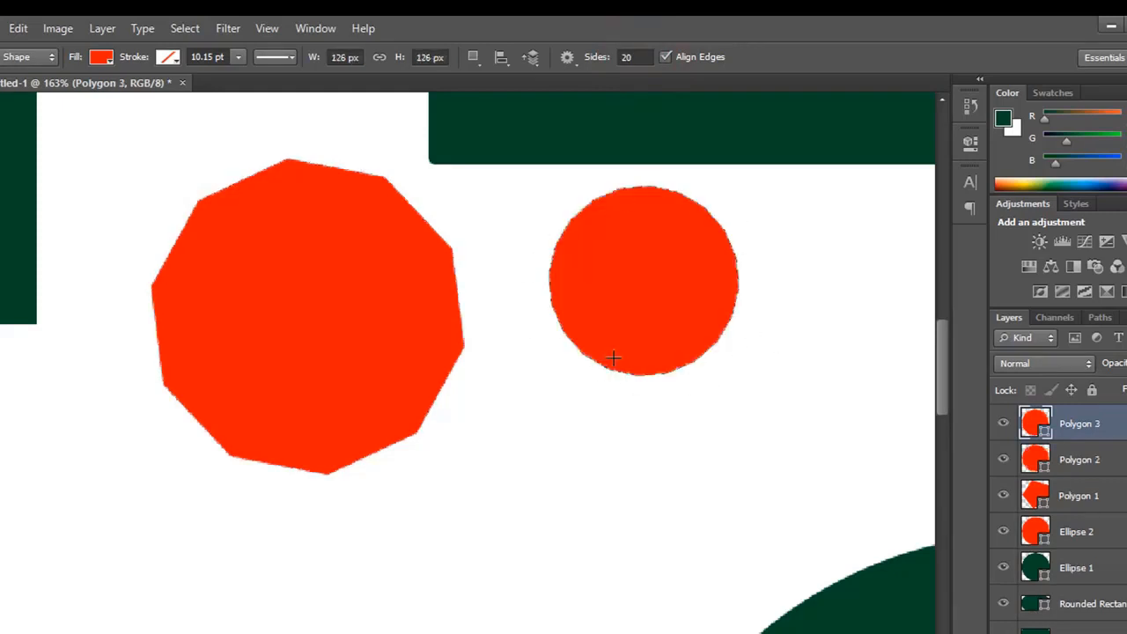
Try to set the Polygon Tool's number of sides to 1, accepting the closest allowed value of 3.
{"action": "double_click", "coordinate": [627, 57]}
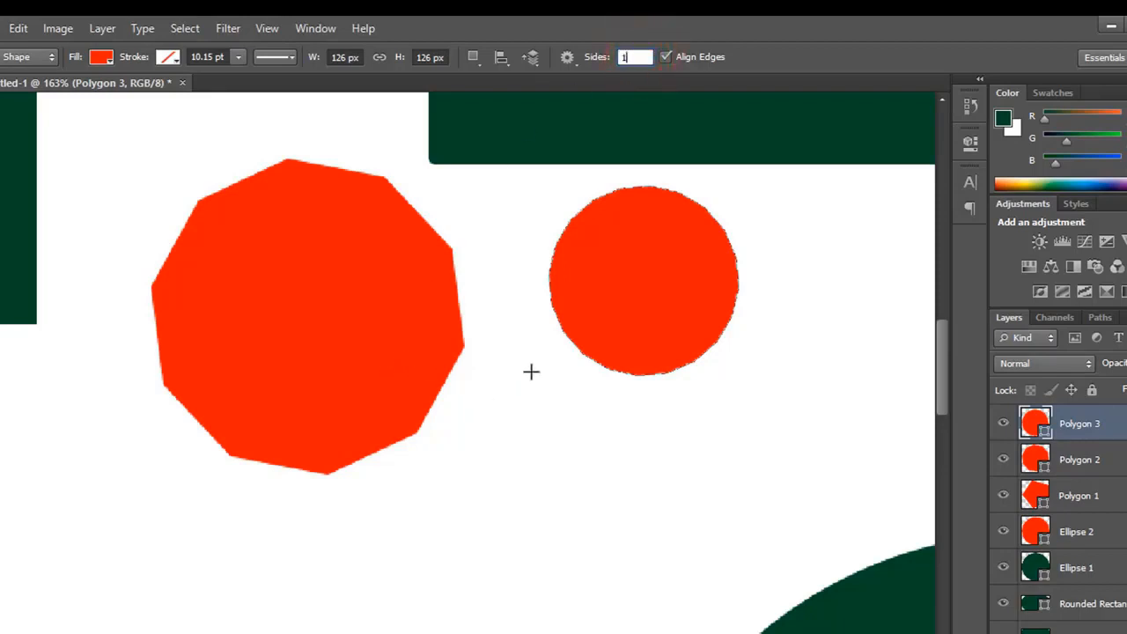
{"action": "left_click", "coordinate": [433, 490]}
{"action": "key", "text": "Return"}
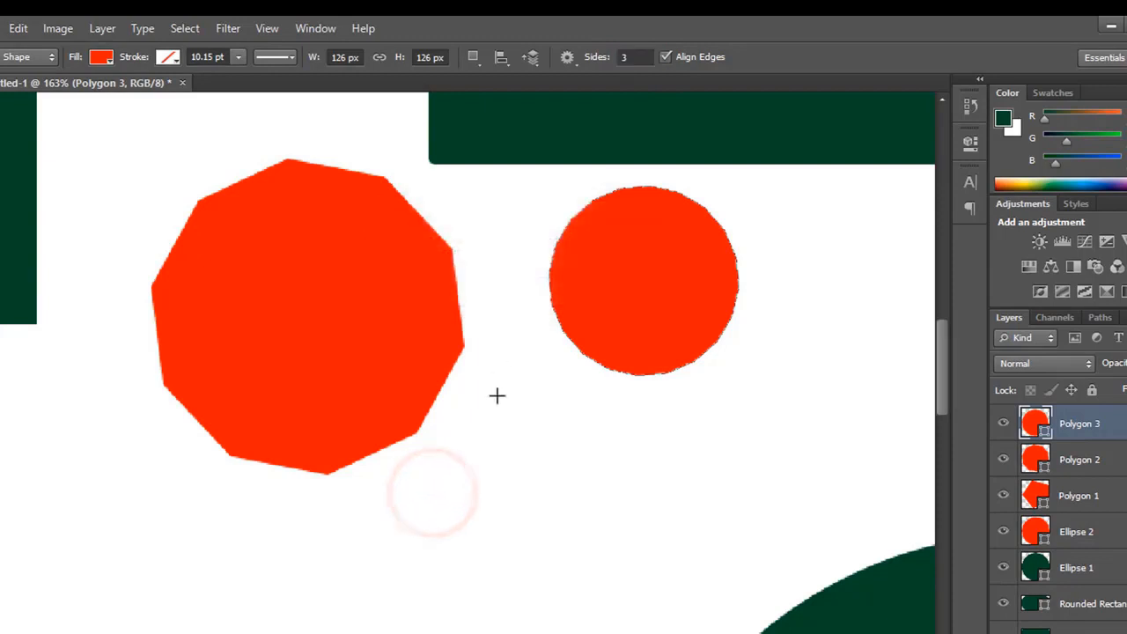
{"action": "double_click", "coordinate": [634, 56]}
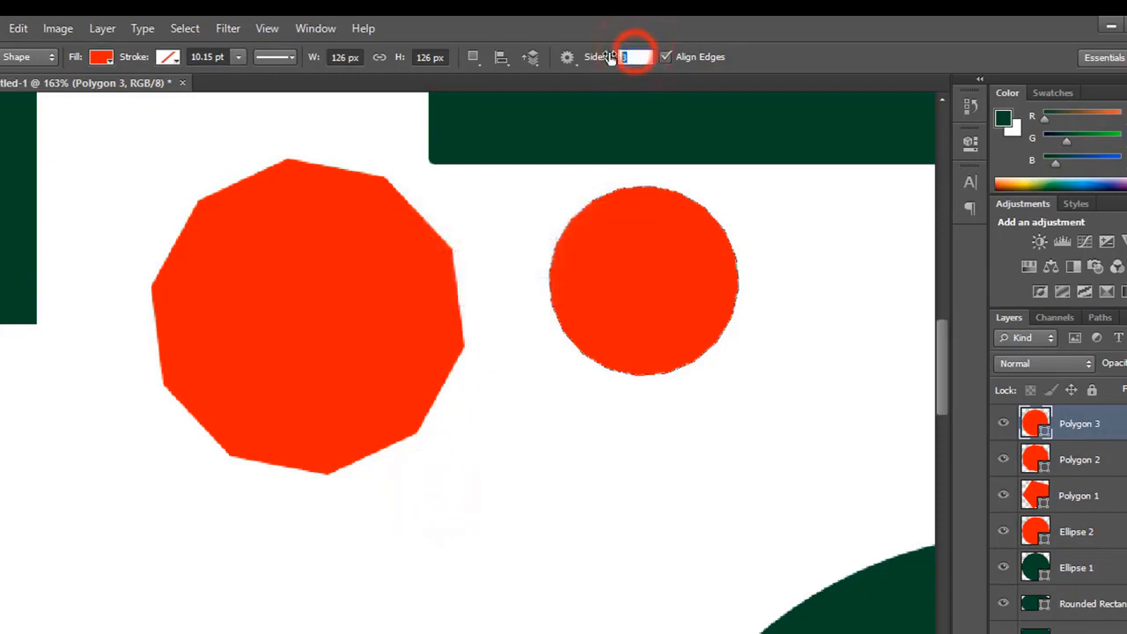
{"action": "left_click", "coordinate": [452, 472]}
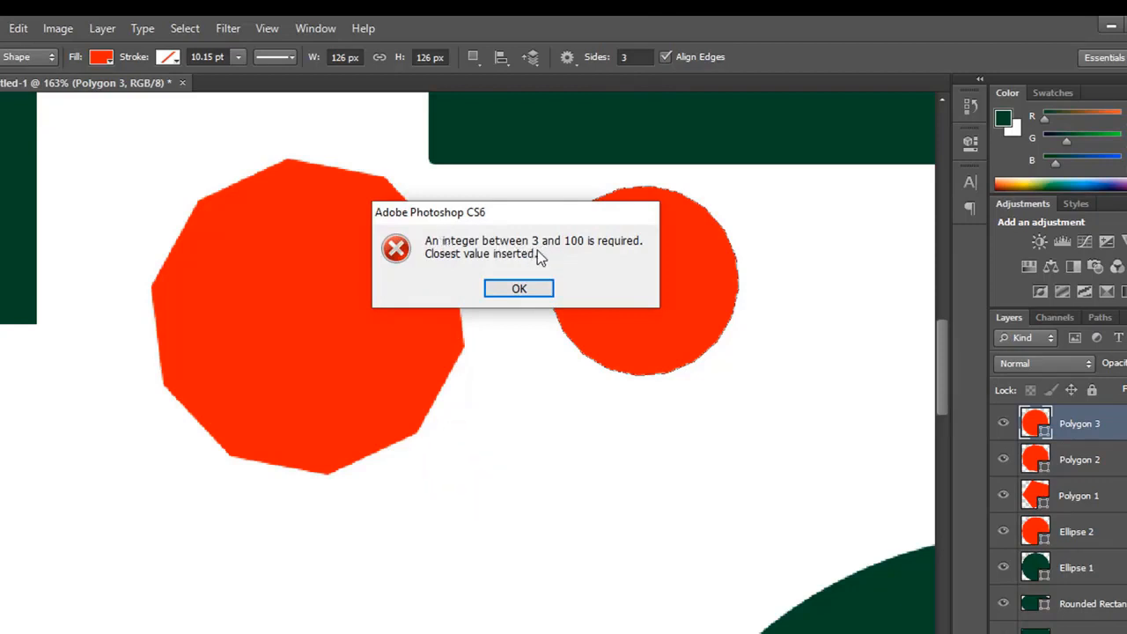
{"action": "left_click", "coordinate": [517, 290]}
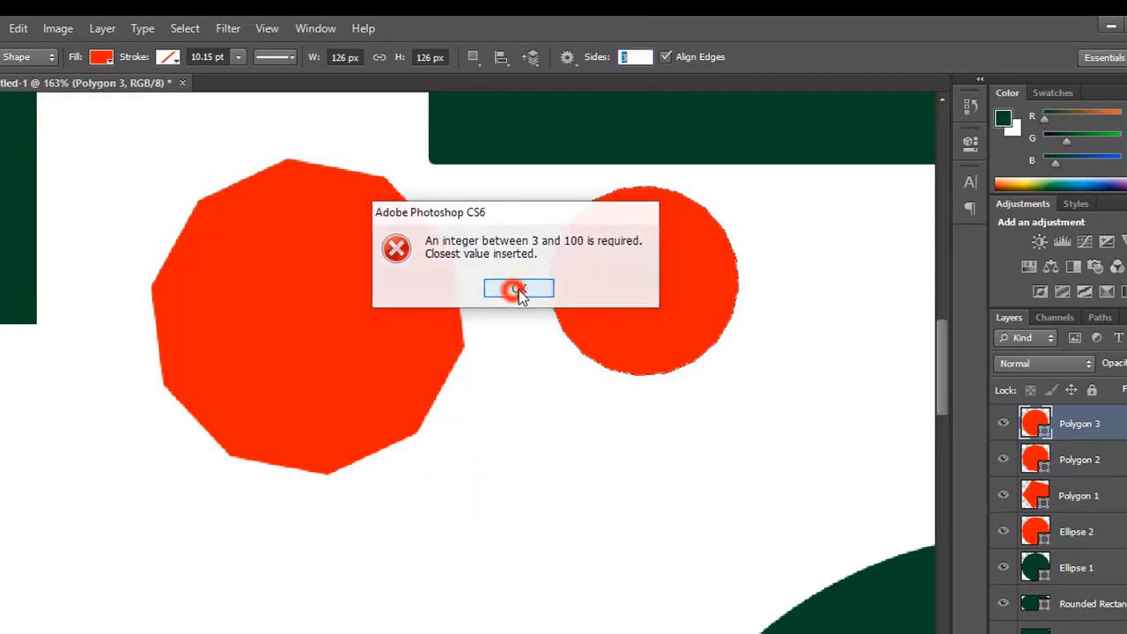
Draw two triangles below the ten-sided polygon, about 124 × 125 px and about 132 × 124 px.
{"action": "left_click", "coordinate": [608, 381]}
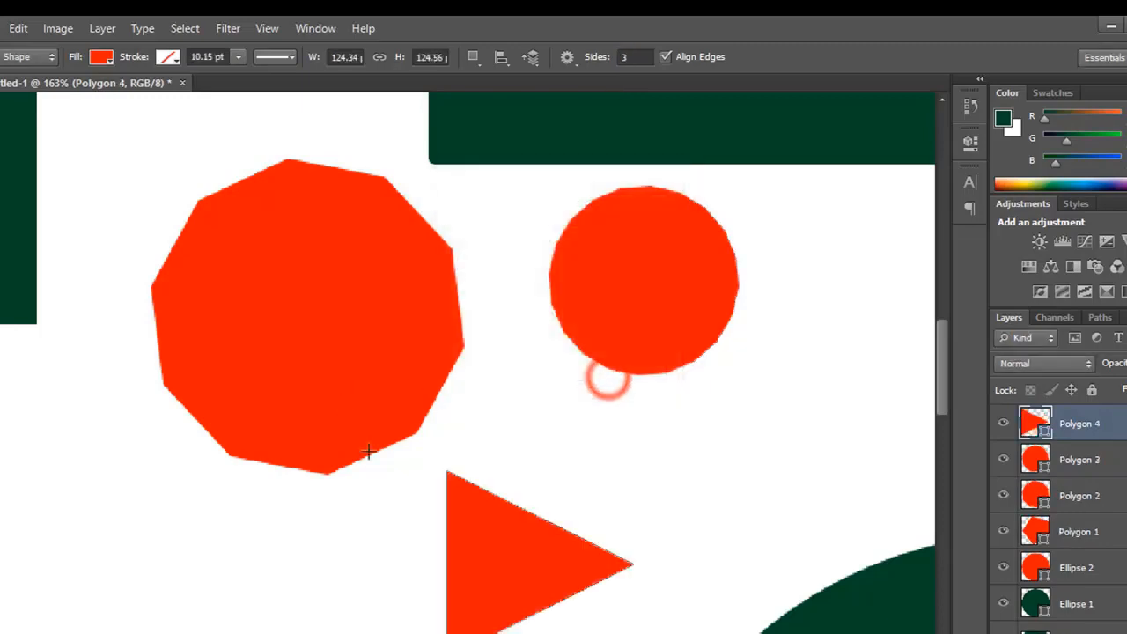
{"action": "left_click_drag", "start_coordinate": [312, 514], "coordinate": [439, 219]}
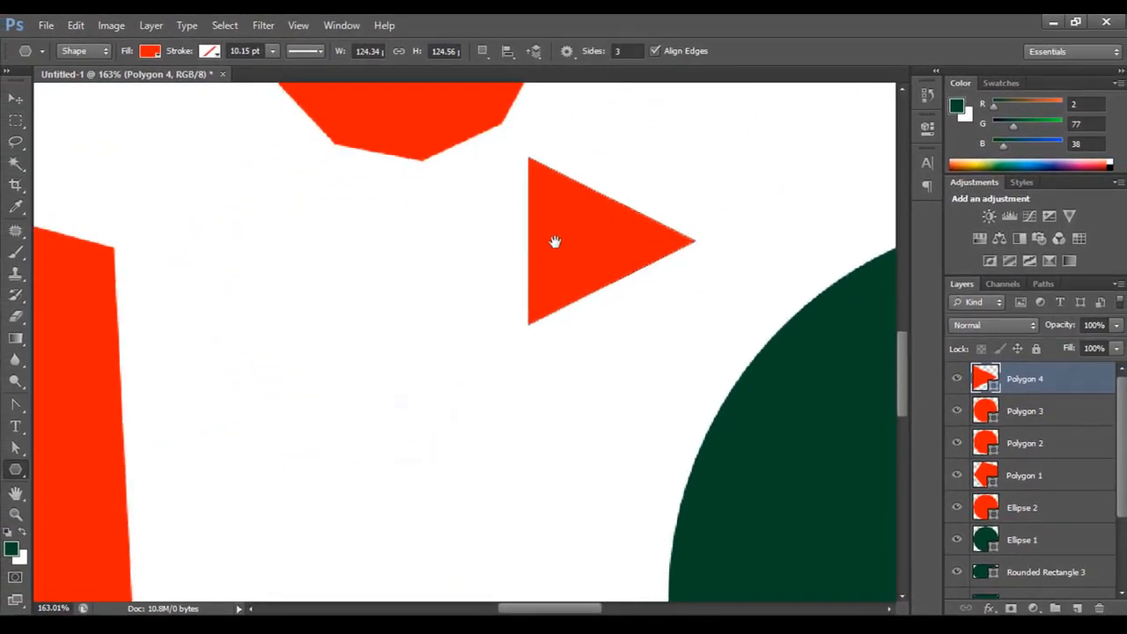
{"action": "left_click_drag", "start_coordinate": [292, 361], "coordinate": [369, 418]}
Draw a horizontal line about 397 px long with a 1 px weight using the Line Tool, above the large green circle.
{"action": "scroll", "coordinate": [389, 367], "scroll_direction": "down", "scroll_amount": 4}
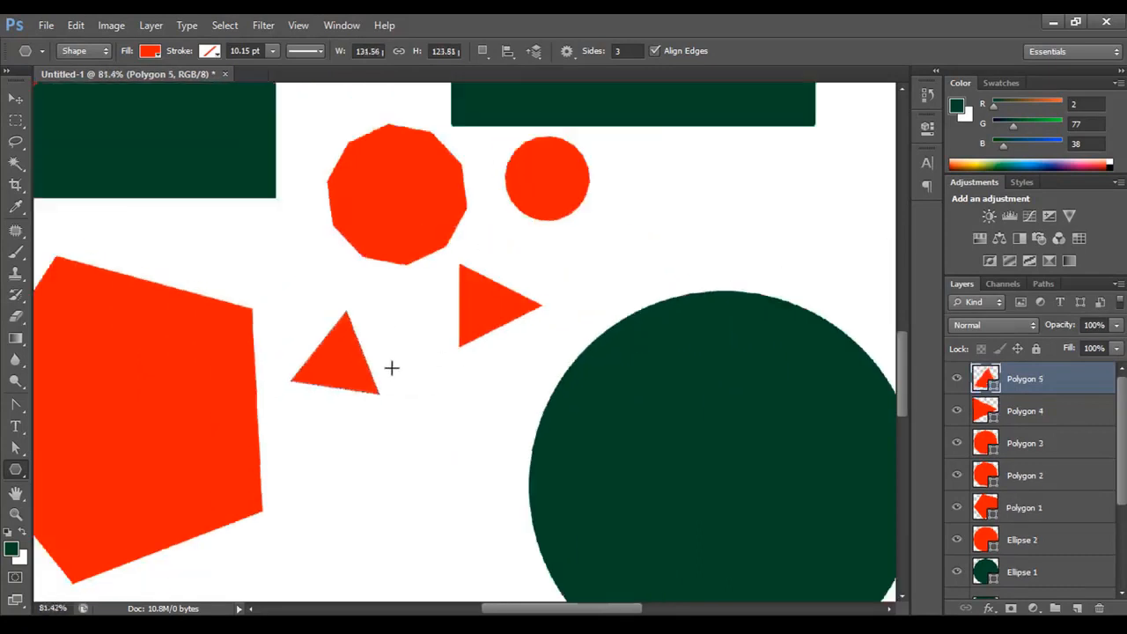
{"action": "scroll", "coordinate": [456, 374], "scroll_direction": "up", "scroll_amount": 2}
{"action": "left_click_drag", "start_coordinate": [431, 378], "coordinate": [519, 315]}
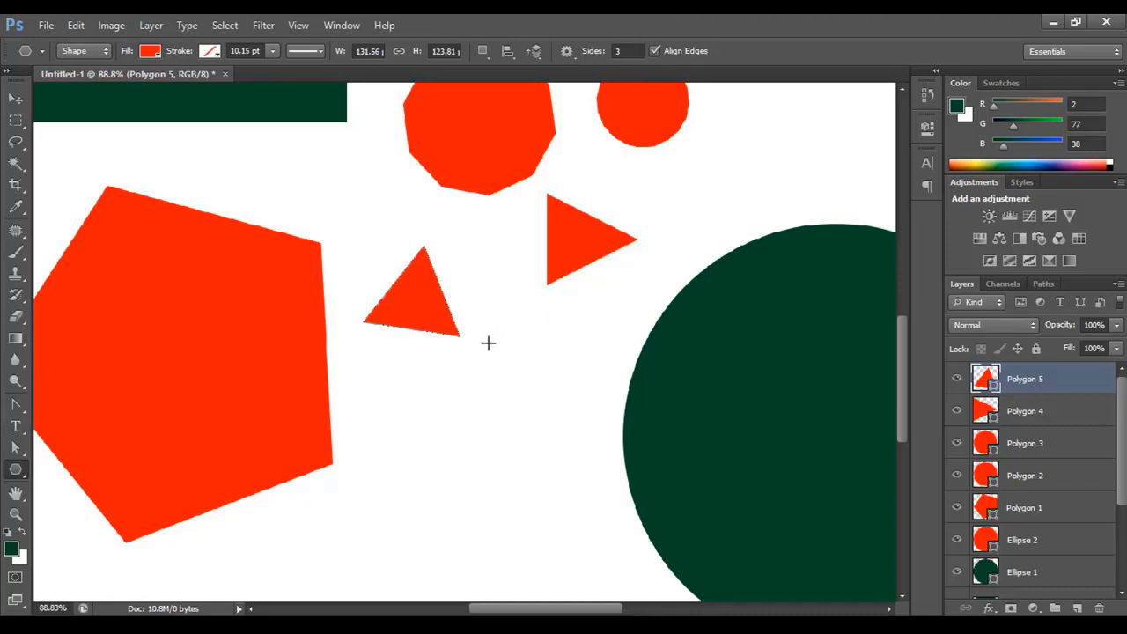
{"action": "left_click_drag", "start_coordinate": [503, 352], "coordinate": [561, 262]}
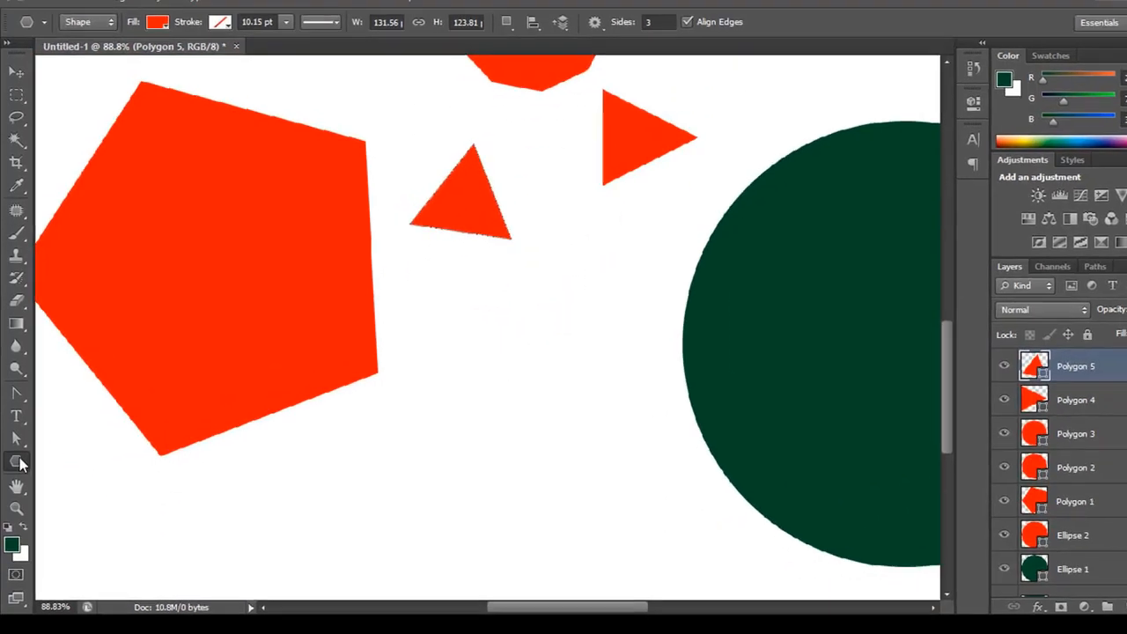
{"action": "left_click", "coordinate": [17, 462]}
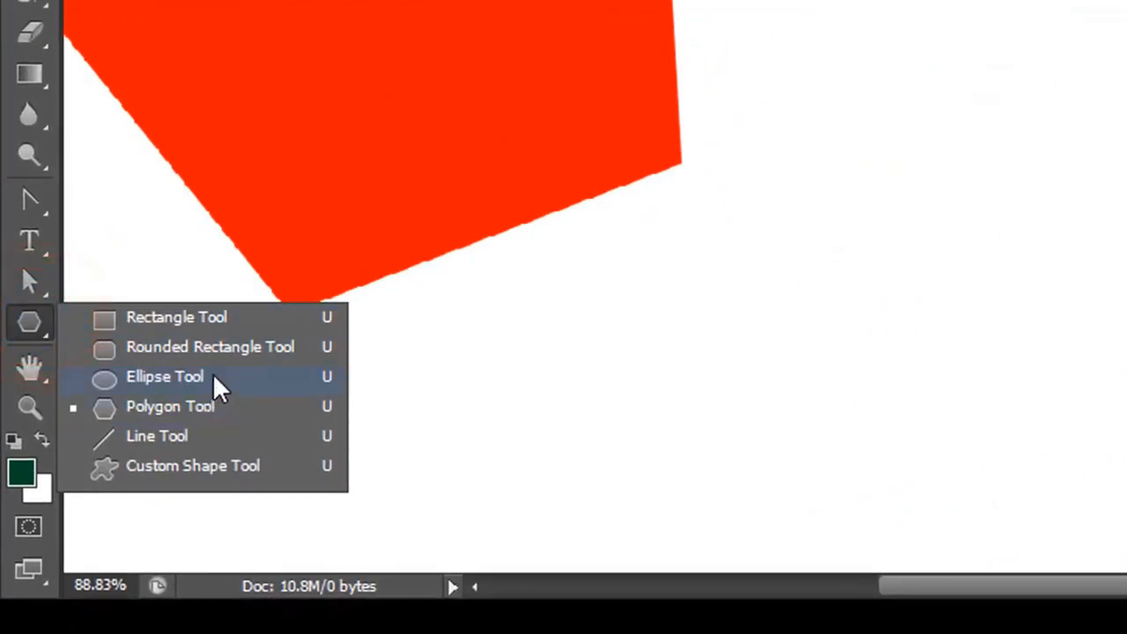
{"action": "left_click", "coordinate": [146, 436]}
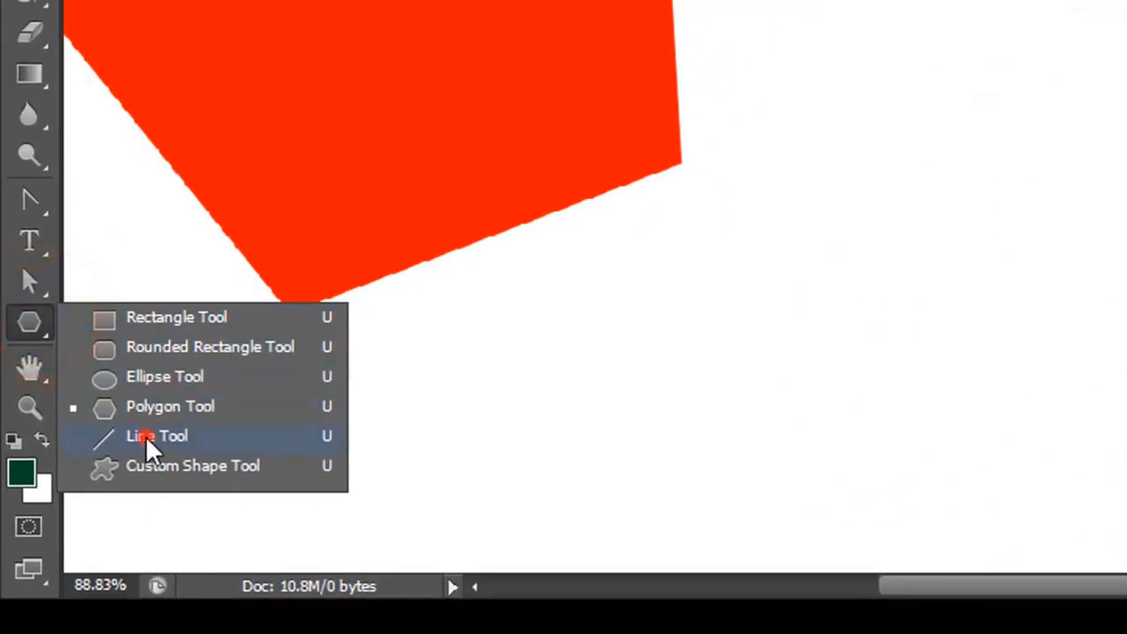
{"action": "left_click_drag", "start_coordinate": [1039, 27], "coordinate": [964, 181]}
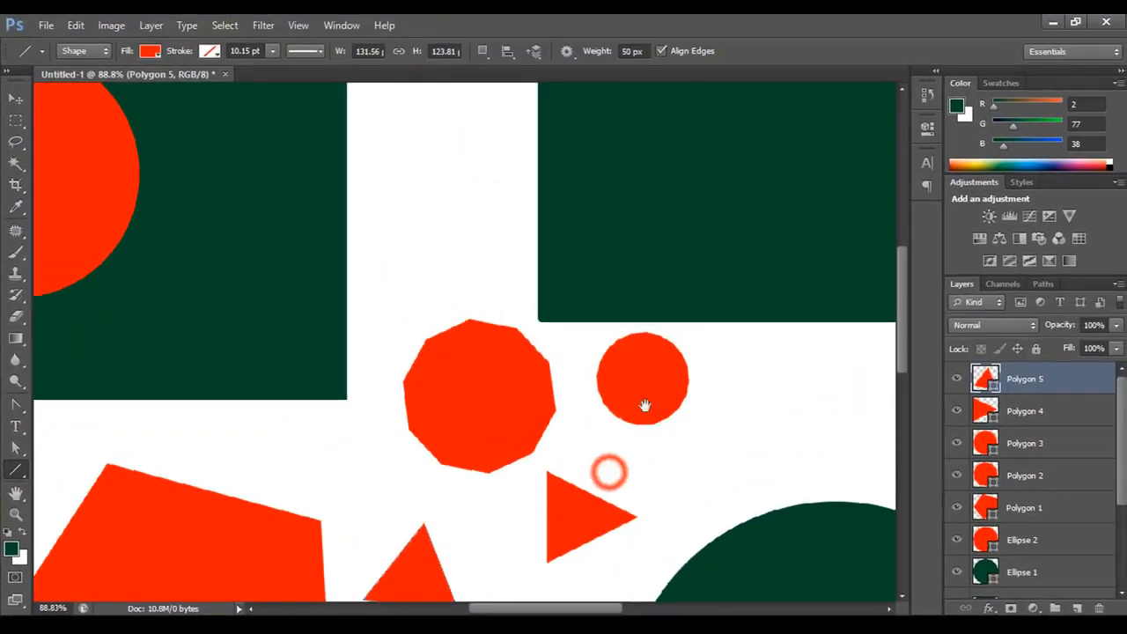
{"action": "left_click_drag", "start_coordinate": [636, 398], "coordinate": [264, 302]}
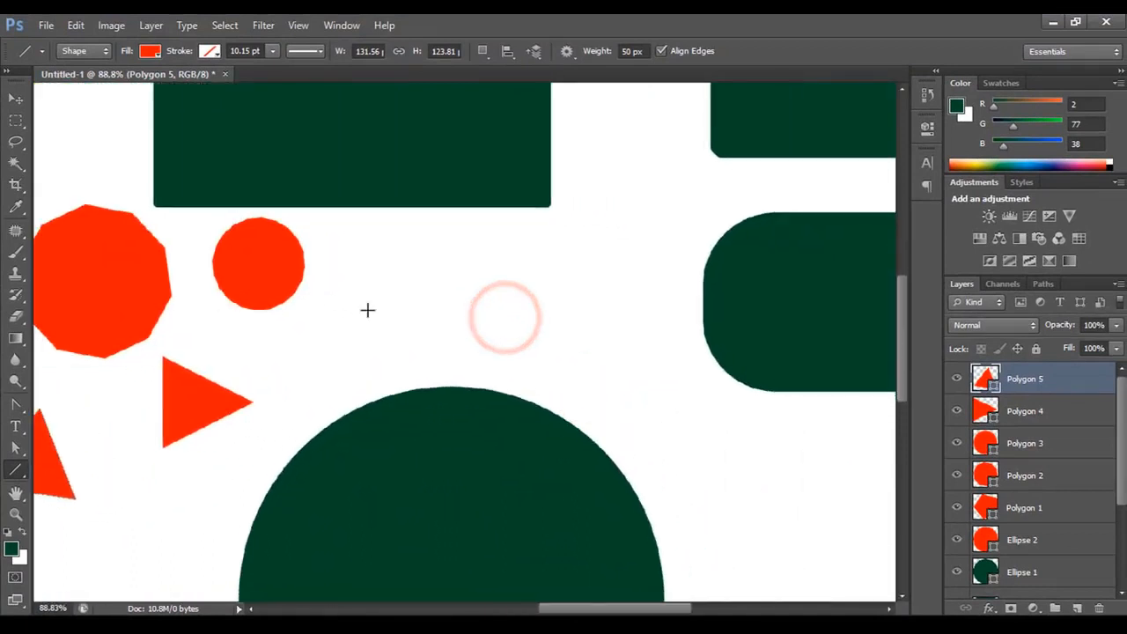
{"action": "left_click_drag", "start_coordinate": [383, 278], "coordinate": [675, 274]}
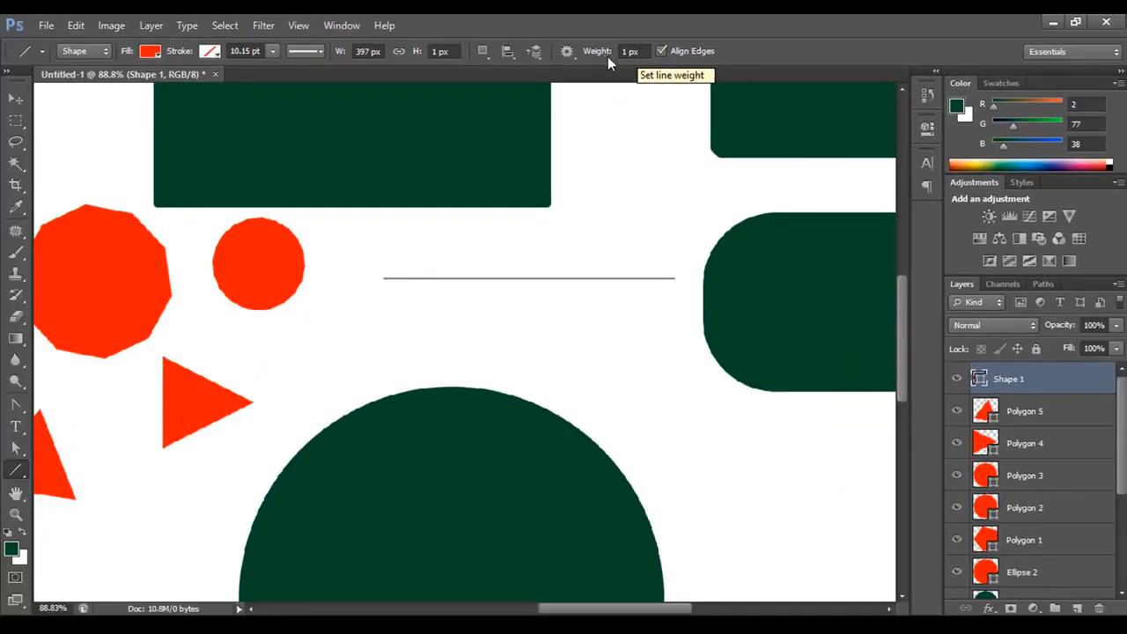
Set the line weight to 5 px and draw a horizontal line about 536 px long across the first rounded rectangle.
{"action": "left_click", "coordinate": [622, 51]}
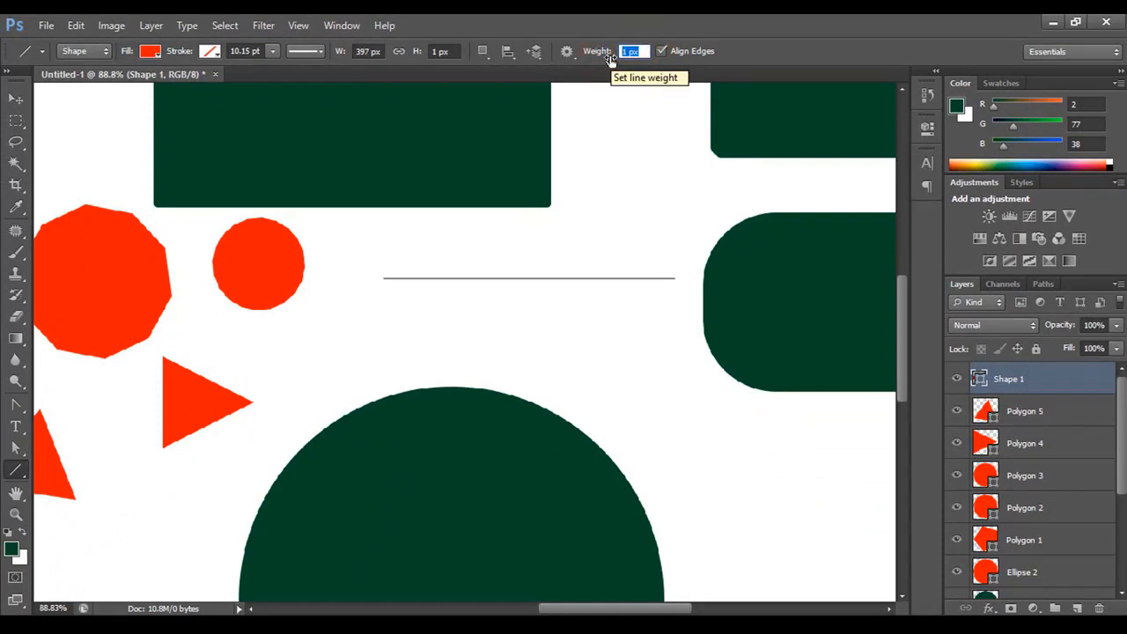
{"action": "type", "text": "5"}
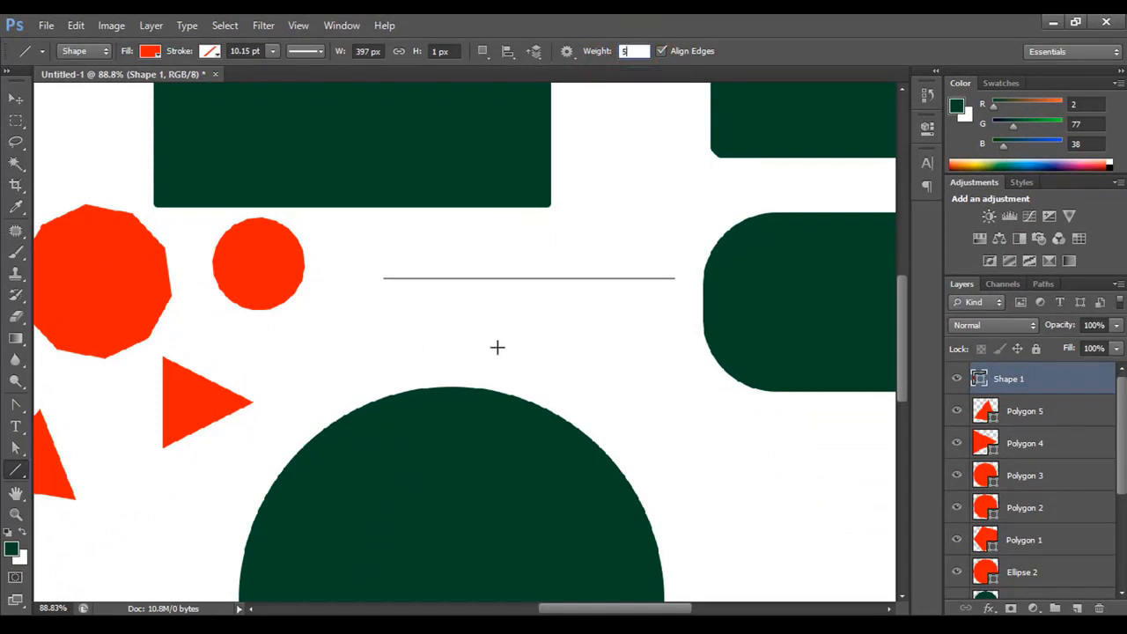
{"action": "key", "text": "Return"}
{"action": "left_click_drag", "start_coordinate": [403, 206], "coordinate": [525, 380]}
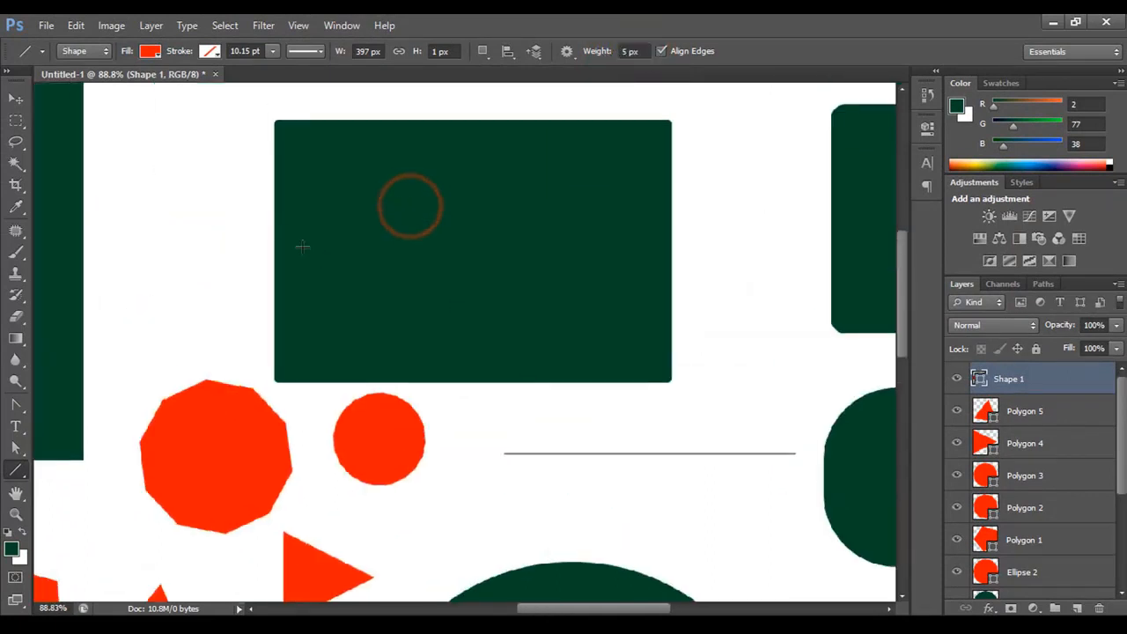
{"action": "left_click_drag", "start_coordinate": [275, 228], "coordinate": [669, 228]}
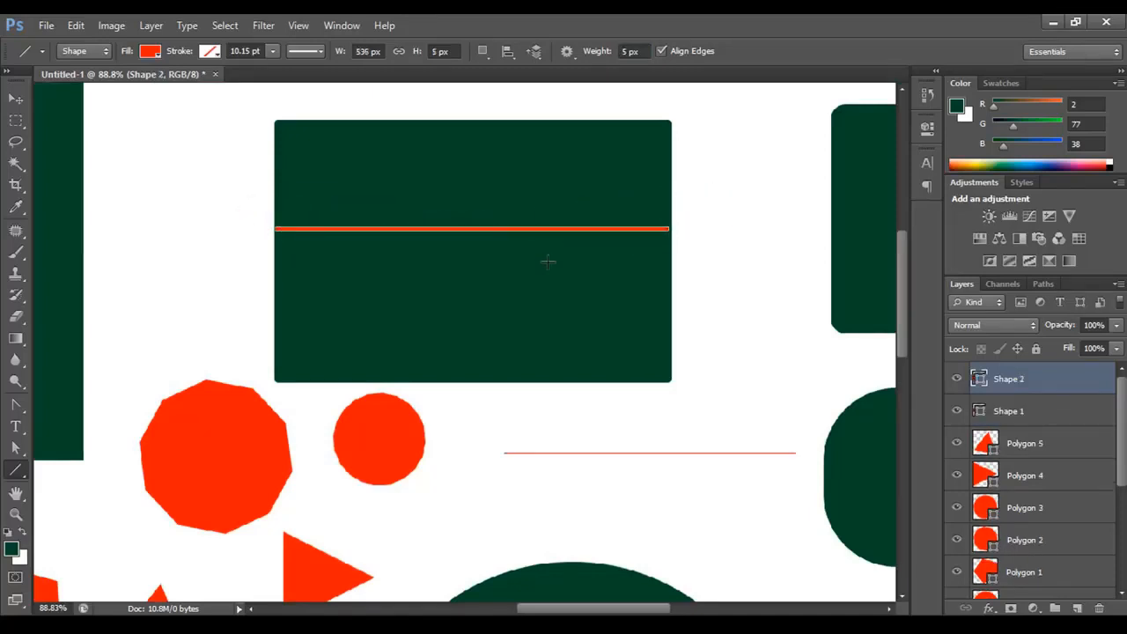
Set the line weight to 10 px and draw a horizontal line about 472 px long across the upper-right rounded rectangle.
{"action": "scroll", "coordinate": [548, 262], "scroll_direction": "up", "scroll_amount": 5}
{"action": "scroll", "coordinate": [490, 212], "scroll_direction": "down", "scroll_amount": 6}
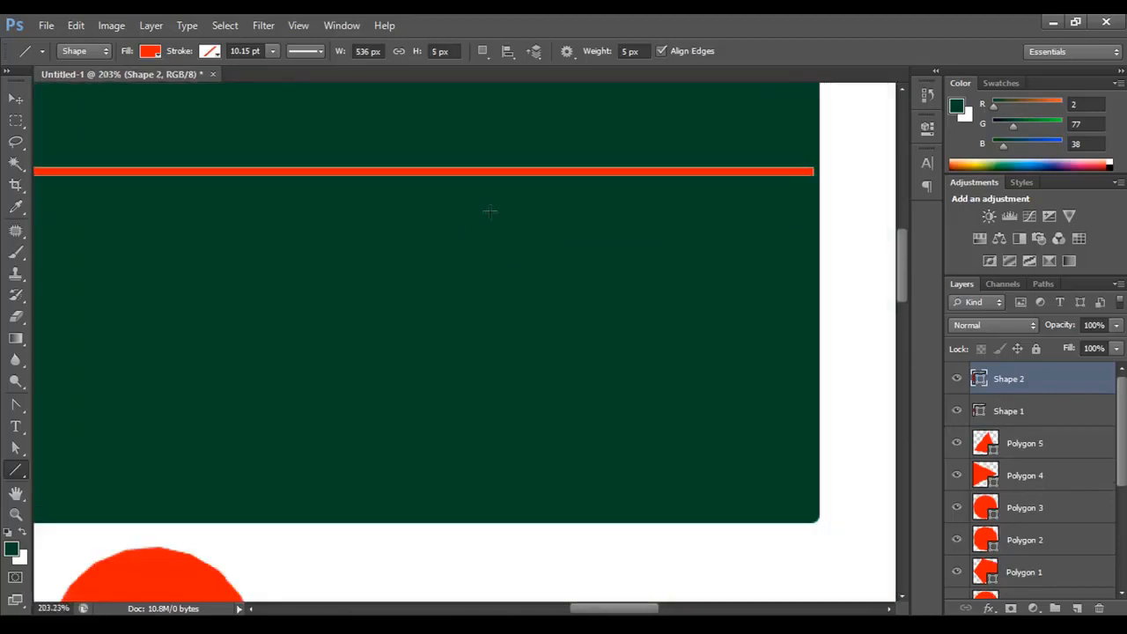
{"action": "left_click_drag", "start_coordinate": [646, 213], "coordinate": [446, 234]}
{"action": "double_click", "coordinate": [628, 51]}
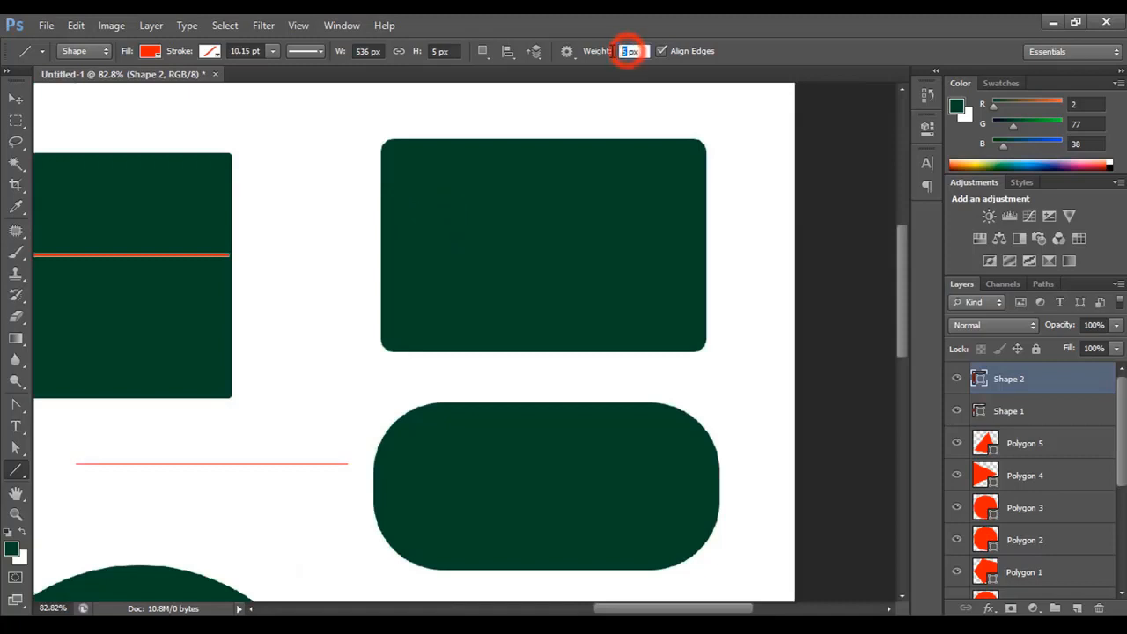
{"action": "type", "text": "10"}
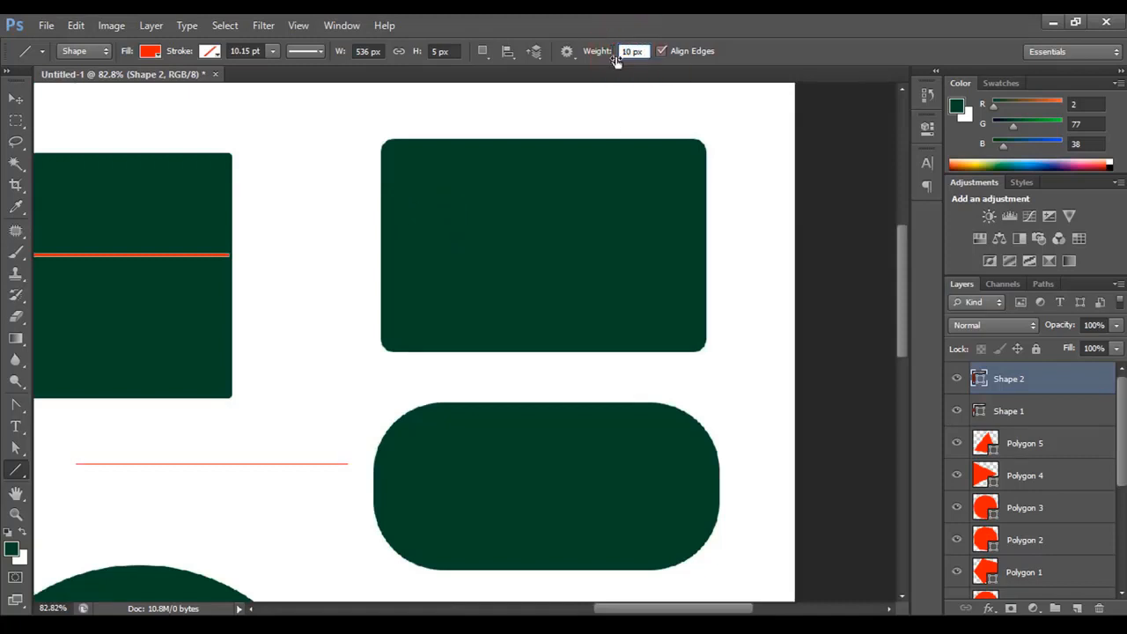
{"action": "left_click_drag", "start_coordinate": [382, 219], "coordinate": [704, 219]}
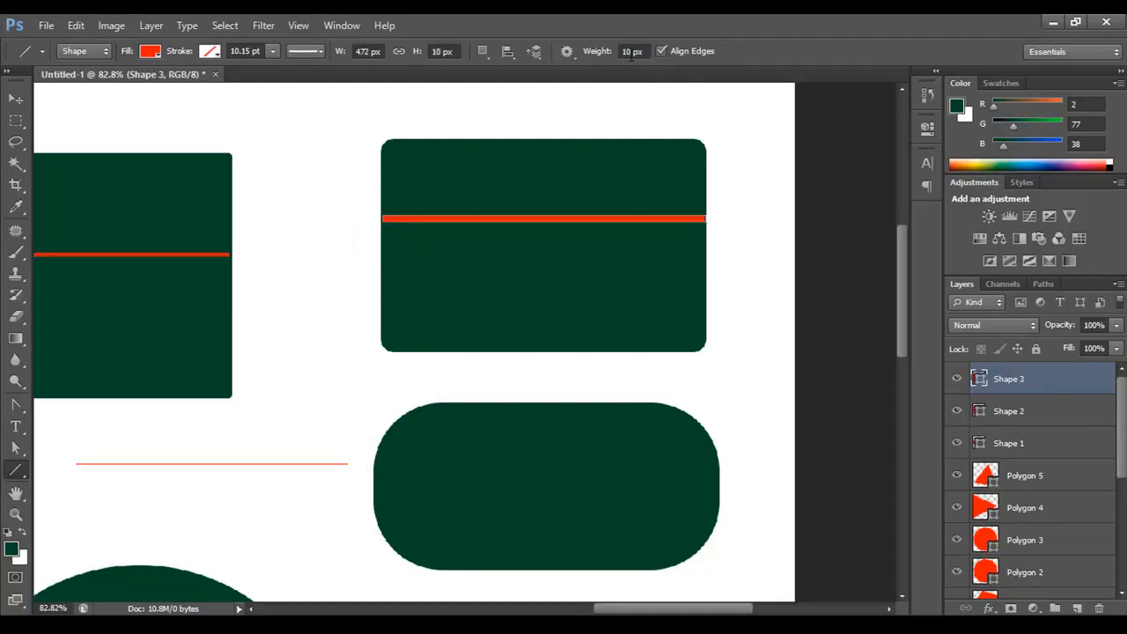
Set the line weight to 50 px and draw a horizontal line about 502 px long across the pill-shaped rounded rectangle.
{"action": "double_click", "coordinate": [630, 51]}
{"action": "type", "text": "50"}
{"action": "left_click_drag", "start_coordinate": [373, 484], "coordinate": [722, 482]}
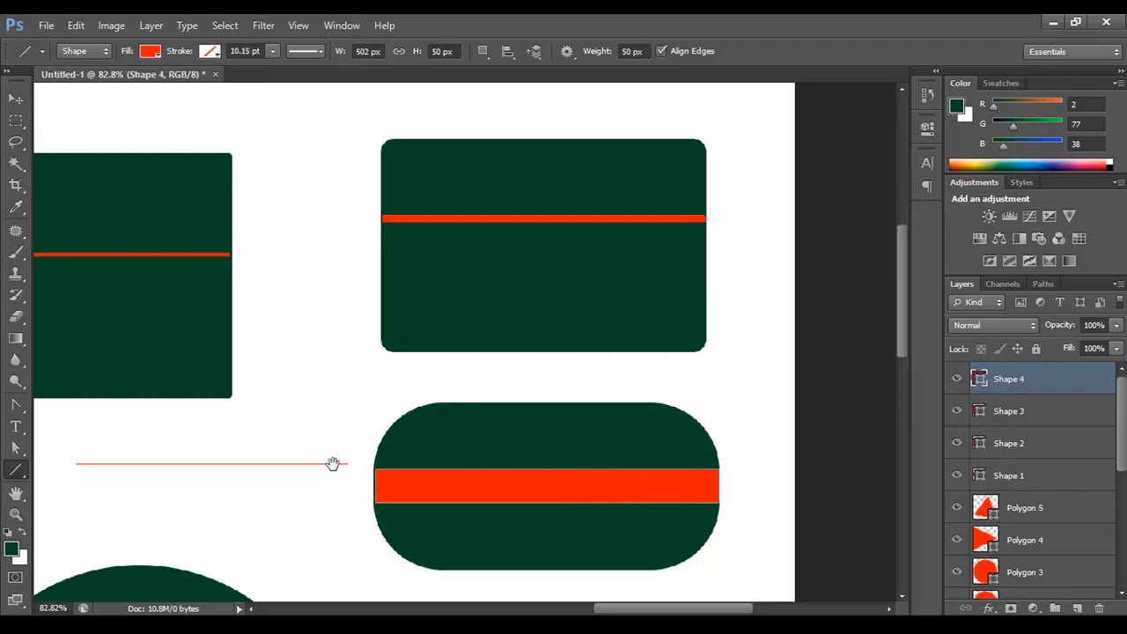
With the Custom Shape Tool, draw a thick block arrow about 302 × 252 px beside the large pentagon, in the blank area at its left.
{"action": "scroll", "coordinate": [333, 464], "scroll_direction": "down", "scroll_amount": 3}
{"action": "left_click", "coordinate": [11, 472]}
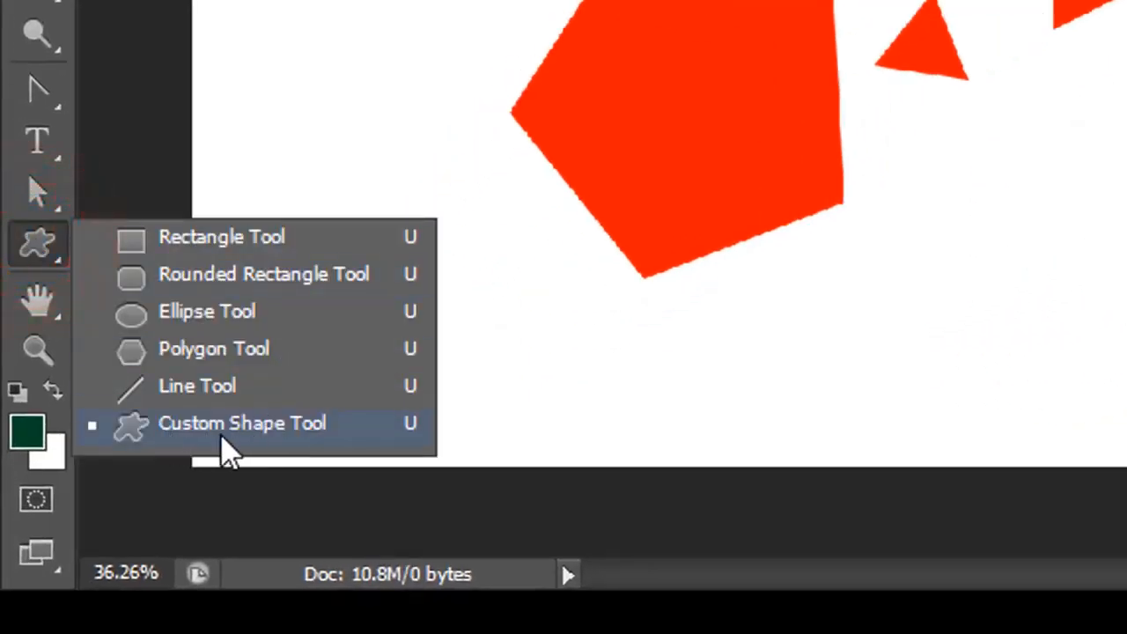
{"action": "left_click", "coordinate": [231, 424]}
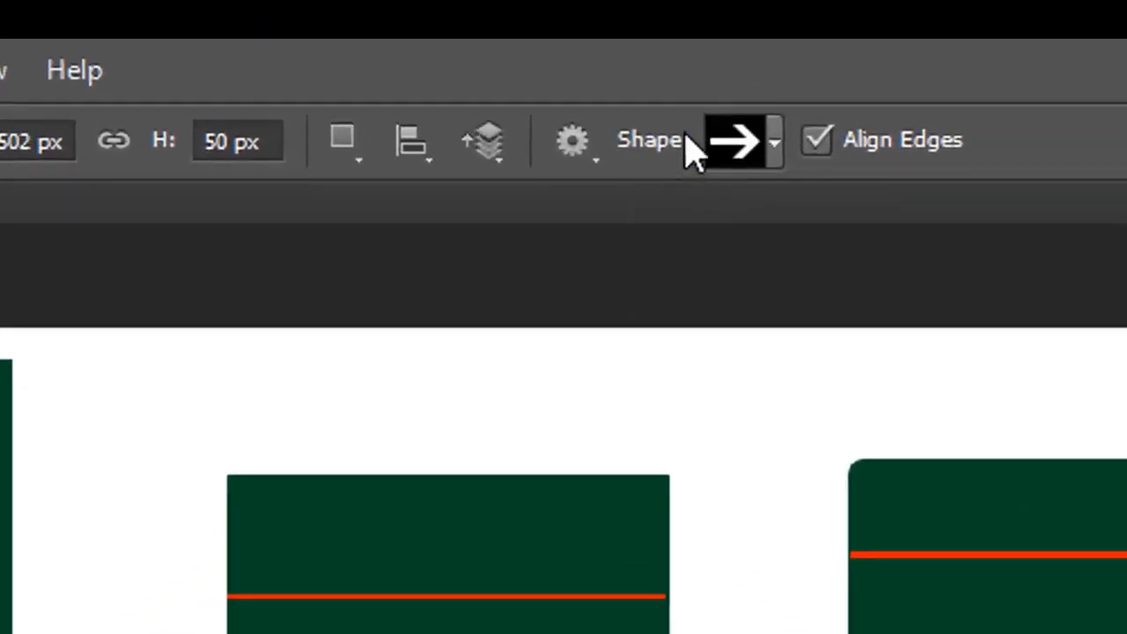
{"action": "left_click", "coordinate": [774, 146]}
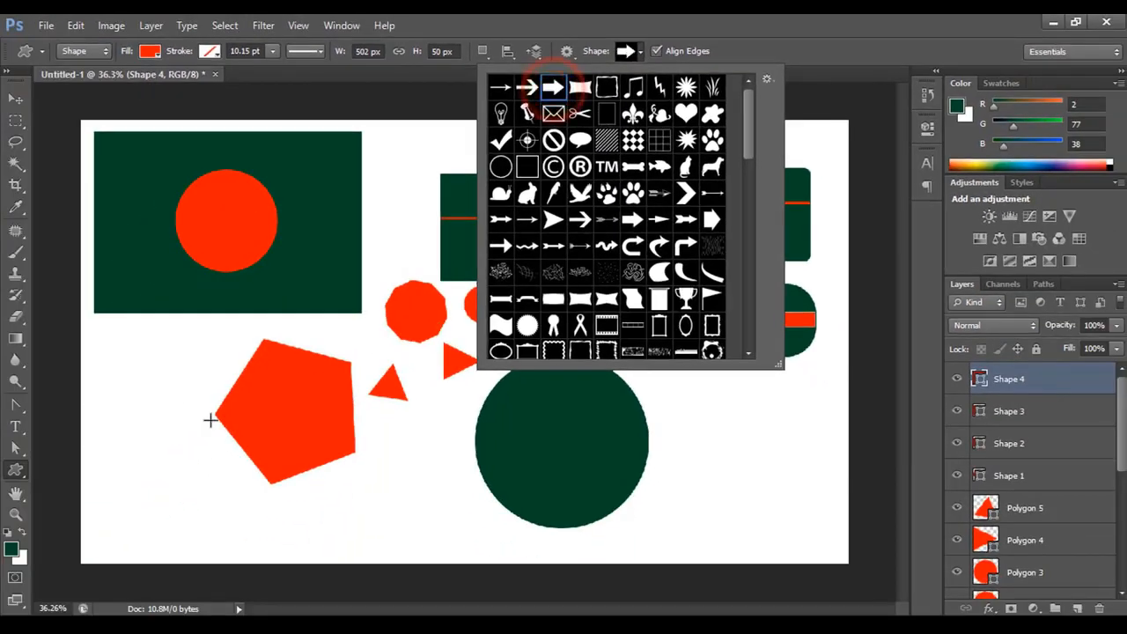
{"action": "left_click_drag", "start_coordinate": [111, 367], "coordinate": [201, 442]}
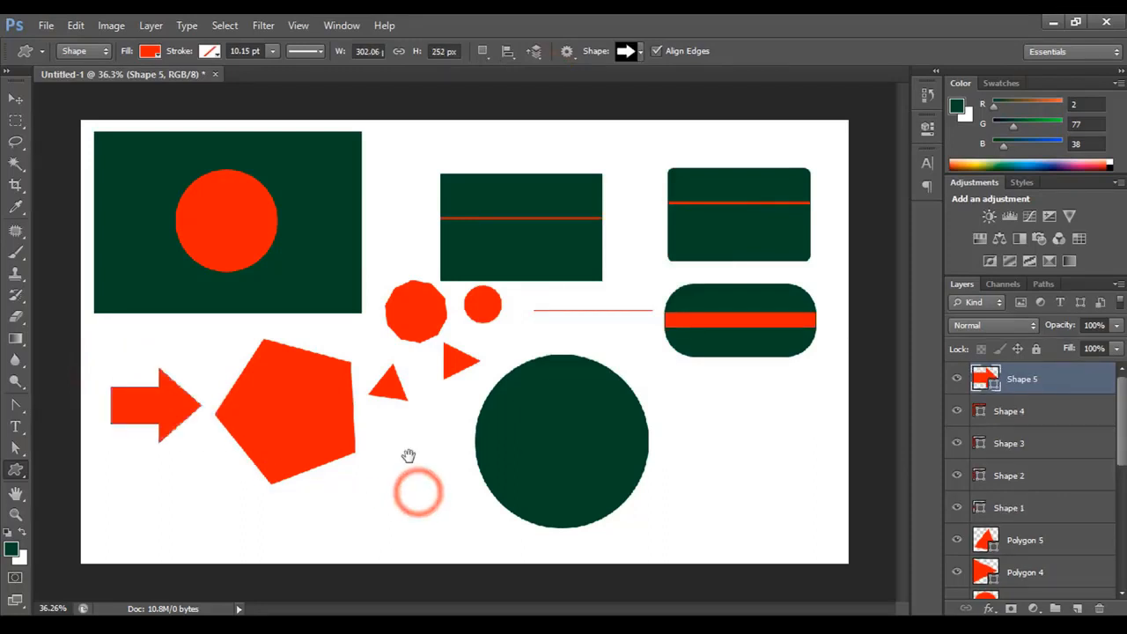
Draw a dog custom shape about 274 × 263 px in the blank area between the large green circle and the canvas's right edge.
{"action": "left_click", "coordinate": [641, 51]}
{"action": "left_click", "coordinate": [713, 168]}
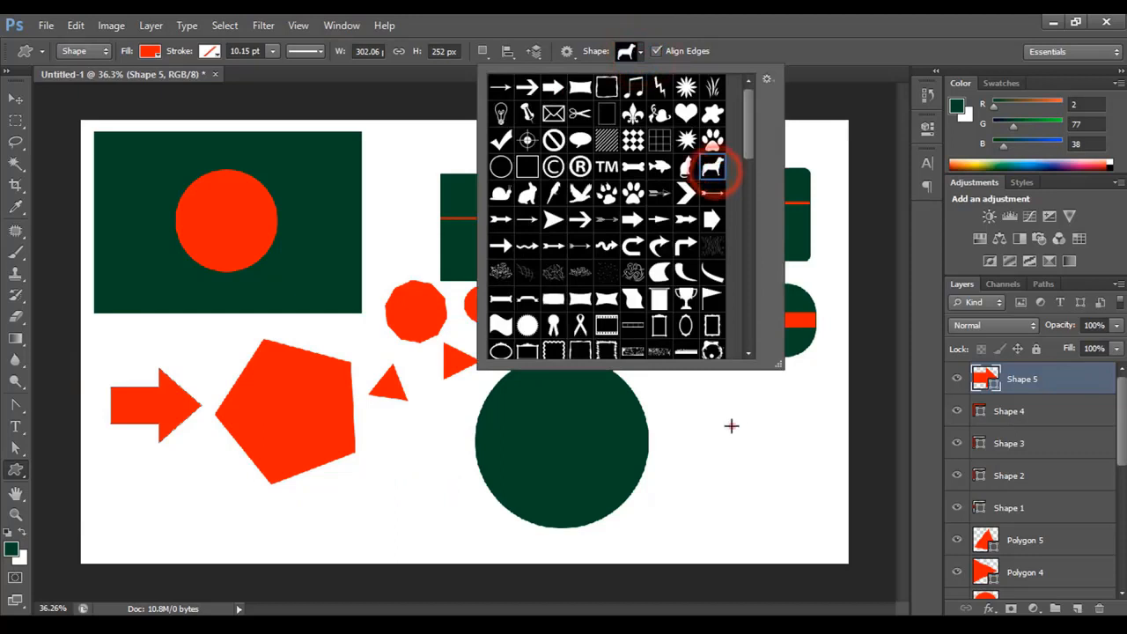
{"action": "left_click_drag", "start_coordinate": [731, 425], "coordinate": [812, 504]}
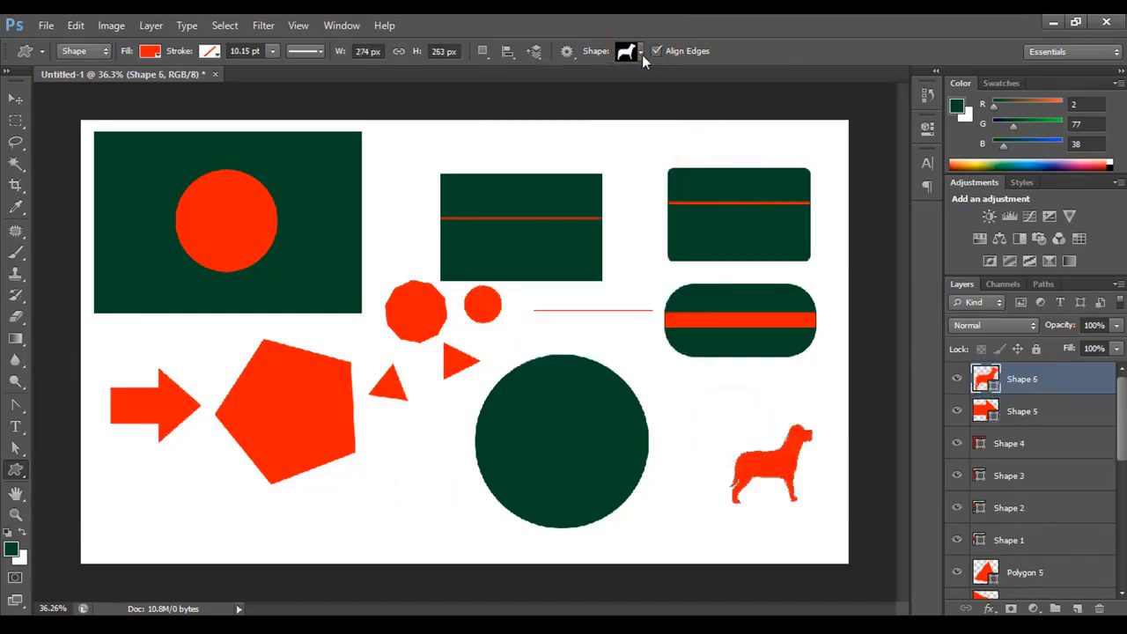
Draw a rabbit custom shape about 150 × 175 px between the large green circle and the dog, below the pill-shaped rectangle.
{"action": "left_click", "coordinate": [642, 55]}
{"action": "left_click", "coordinate": [528, 194]}
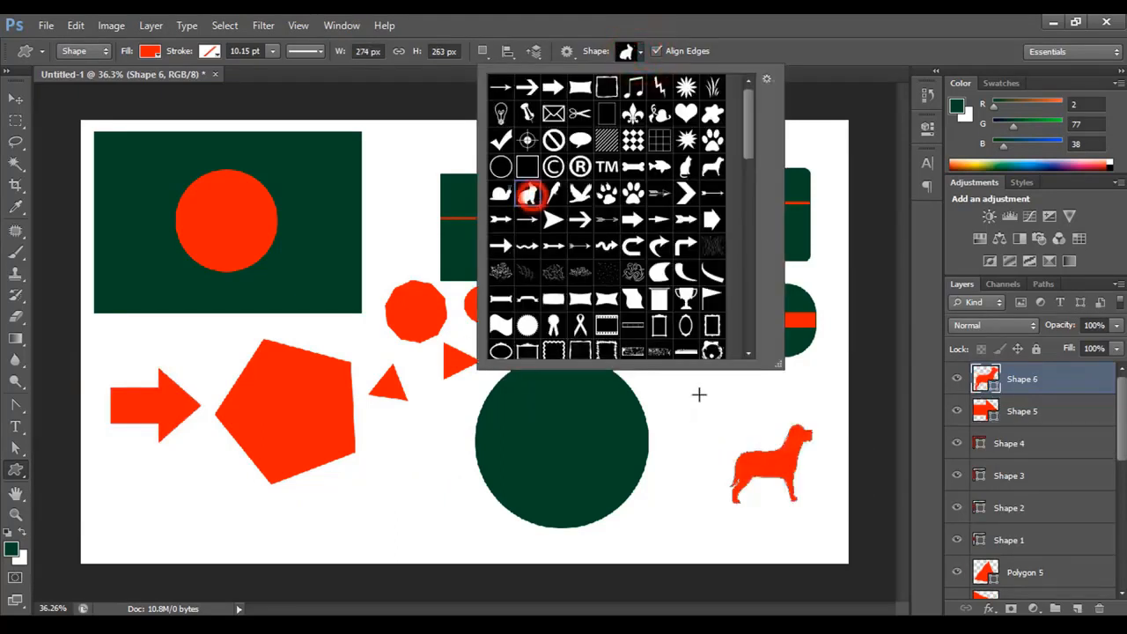
{"action": "left_click", "coordinate": [687, 391]}
{"action": "left_click_drag", "start_coordinate": [683, 386], "coordinate": [726, 438]}
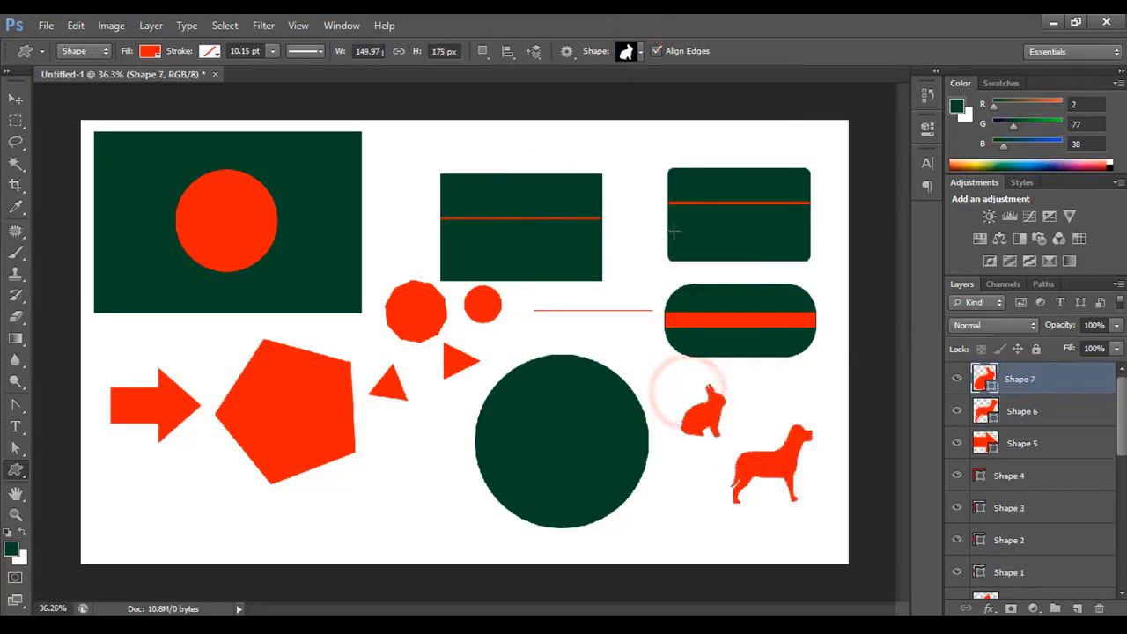
Draw a copyright symbol custom shape about 183 × 187 px just below the dog, near the canvas's lower edge.
{"action": "left_click", "coordinate": [640, 54]}
{"action": "left_click", "coordinate": [553, 166]}
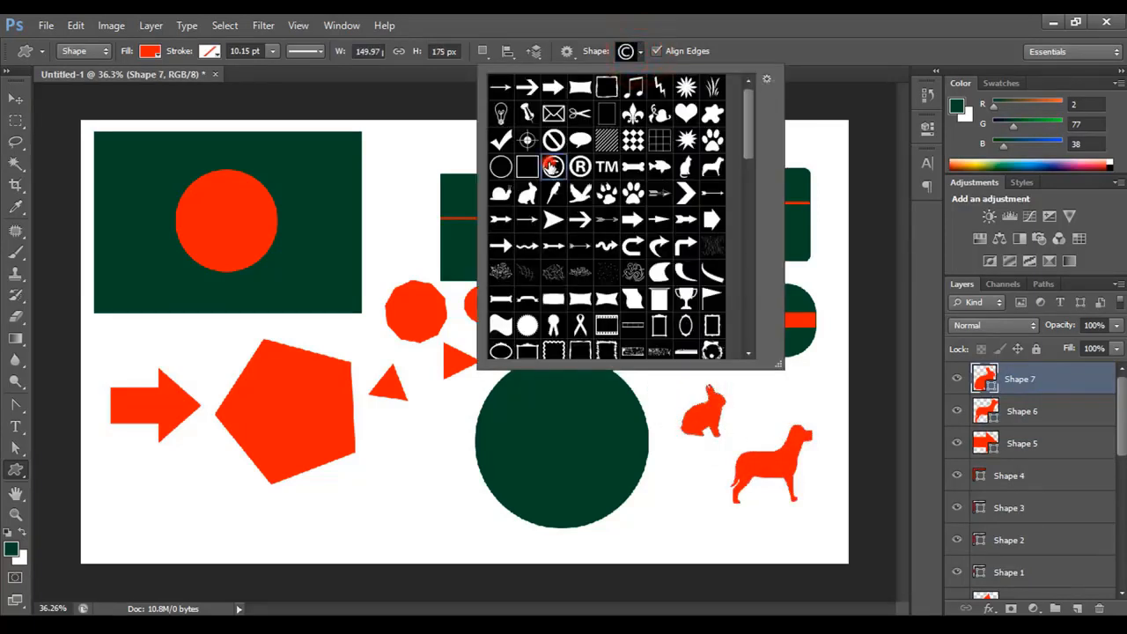
{"action": "left_click", "coordinate": [671, 502]}
{"action": "left_click_drag", "start_coordinate": [680, 491], "coordinate": [735, 540]}
Draw an awareness ribbon custom shape about 197 × 301 px between the pentagon and the large green circle.
{"action": "left_click", "coordinate": [645, 51]}
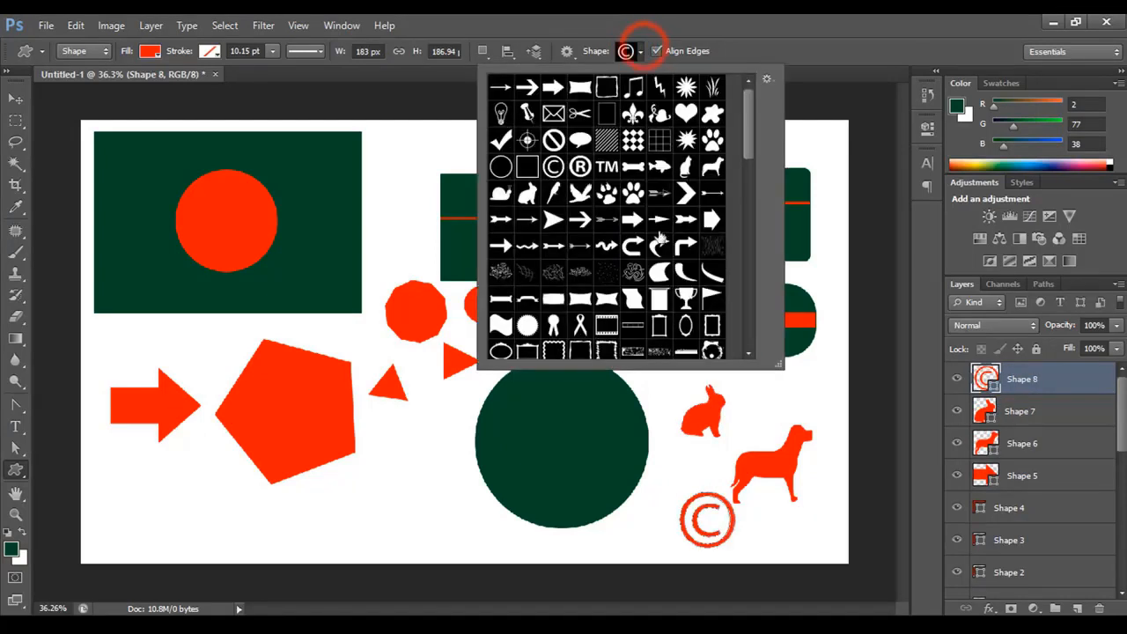
{"action": "scroll", "coordinate": [611, 280], "scroll_direction": "down", "scroll_amount": 3}
{"action": "scroll", "coordinate": [610, 280], "scroll_direction": "down", "scroll_amount": 3}
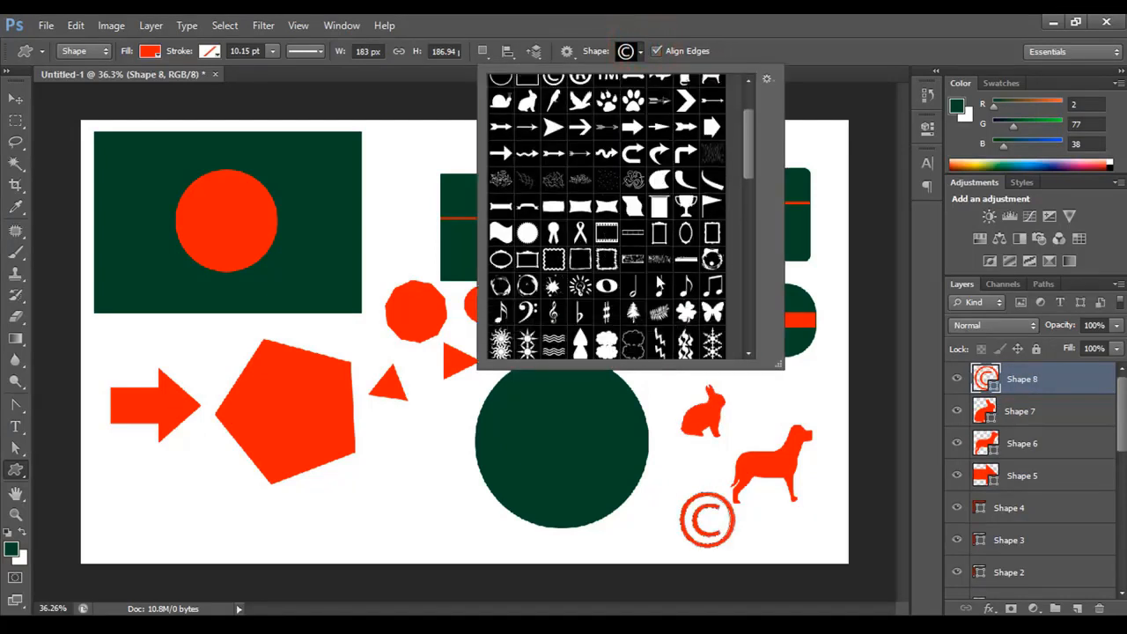
{"action": "left_click", "coordinate": [579, 179]}
{"action": "scroll", "coordinate": [583, 212], "scroll_direction": "down", "scroll_amount": 2}
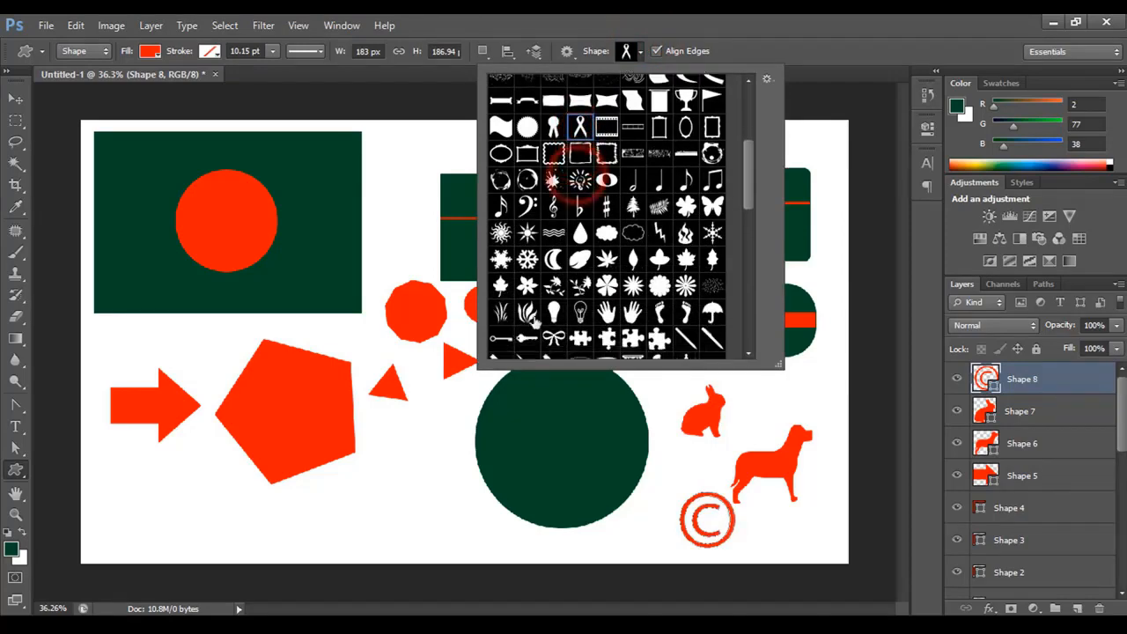
{"action": "left_click_drag", "start_coordinate": [404, 456], "coordinate": [452, 528]}
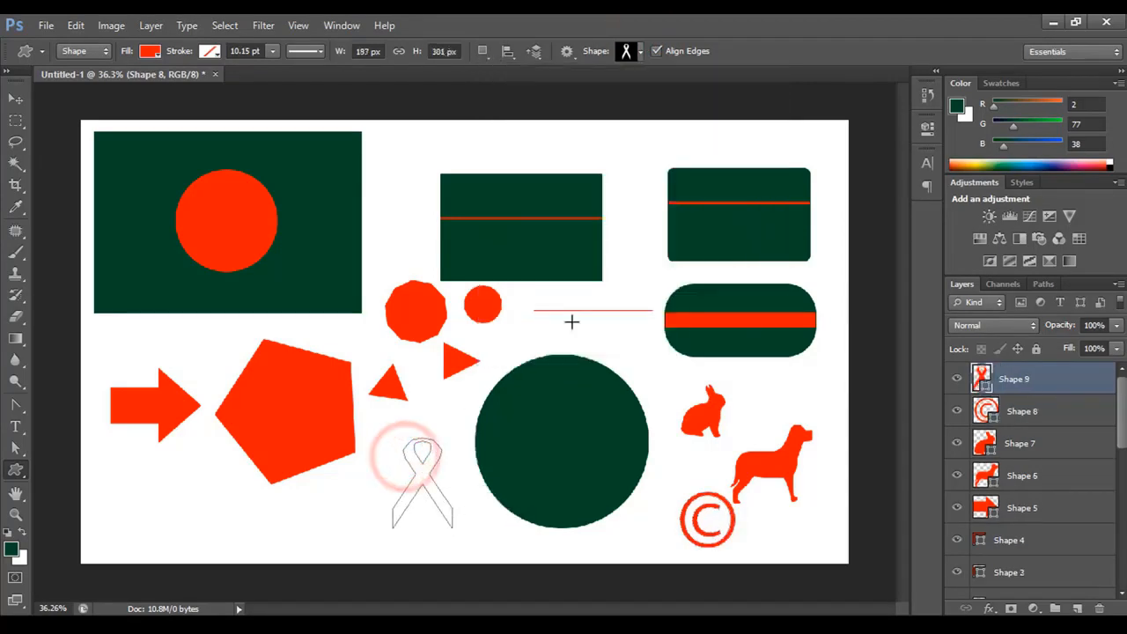
Draw a walking-person custom shape about 216 × 230 px below the block arrow.
{"action": "left_click", "coordinate": [641, 53]}
{"action": "scroll", "coordinate": [683, 243], "scroll_direction": "down", "scroll_amount": 5}
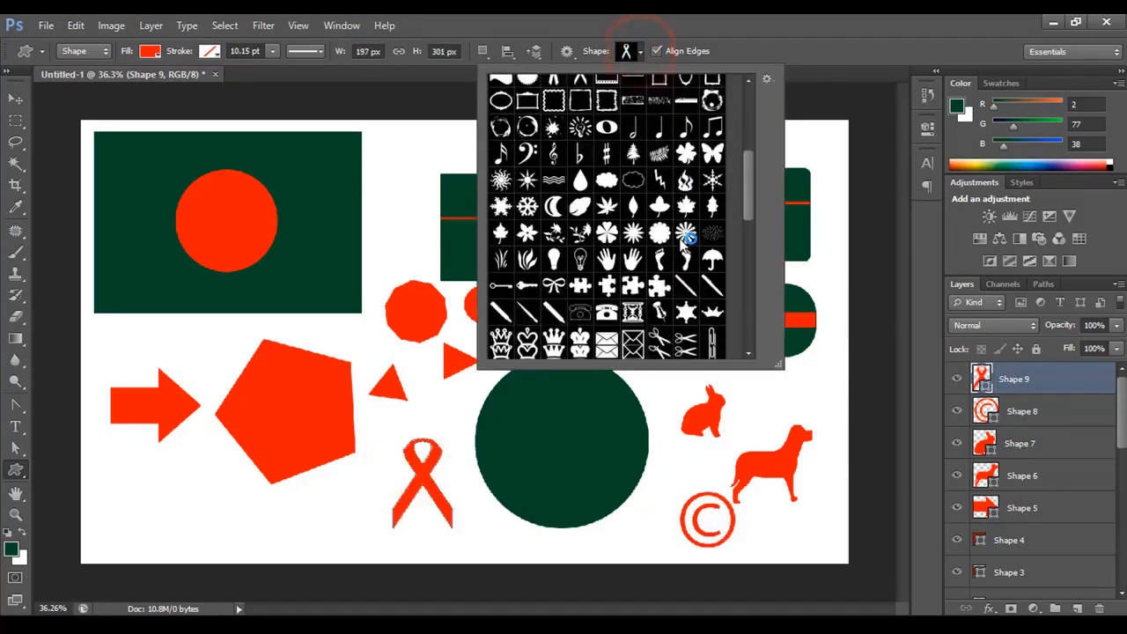
{"action": "scroll", "coordinate": [685, 246], "scroll_direction": "down", "scroll_amount": 7}
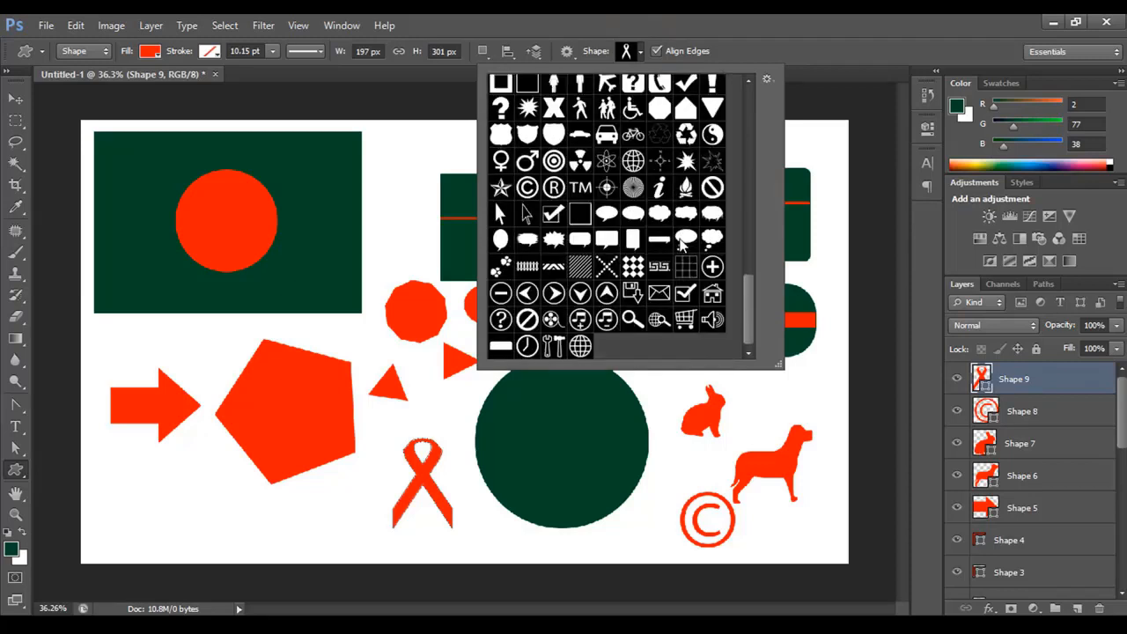
{"action": "left_click", "coordinate": [581, 108]}
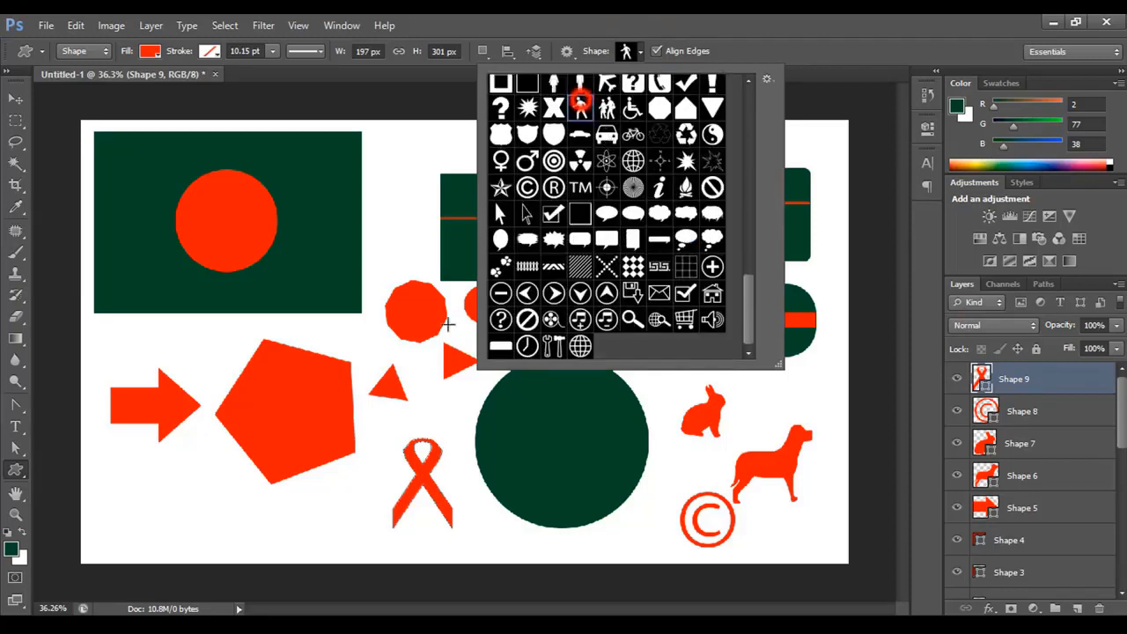
{"action": "left_click_drag", "start_coordinate": [176, 486], "coordinate": [250, 537]}
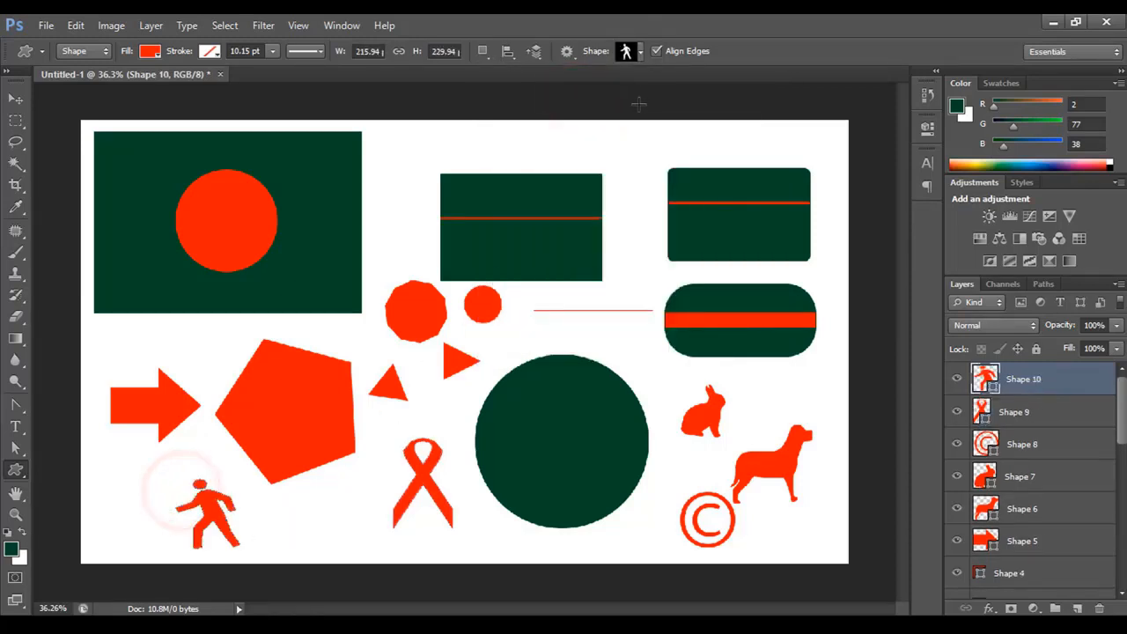
Append the All shape set to the current custom shapes and look through the extended collection.
{"action": "left_click", "coordinate": [640, 53]}
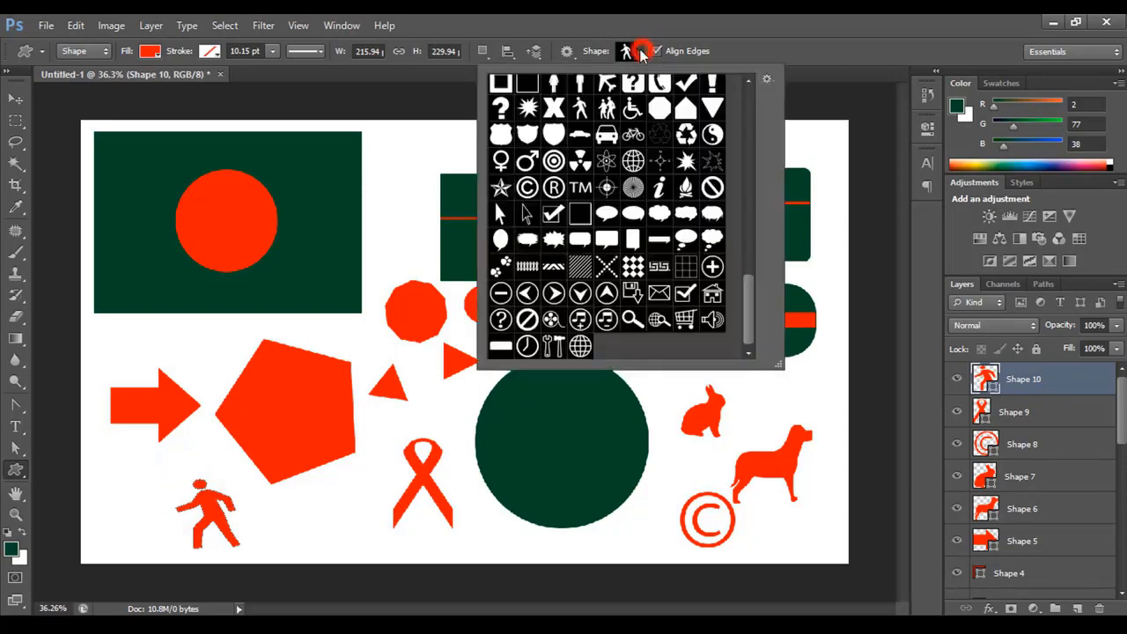
{"action": "left_click", "coordinate": [767, 78]}
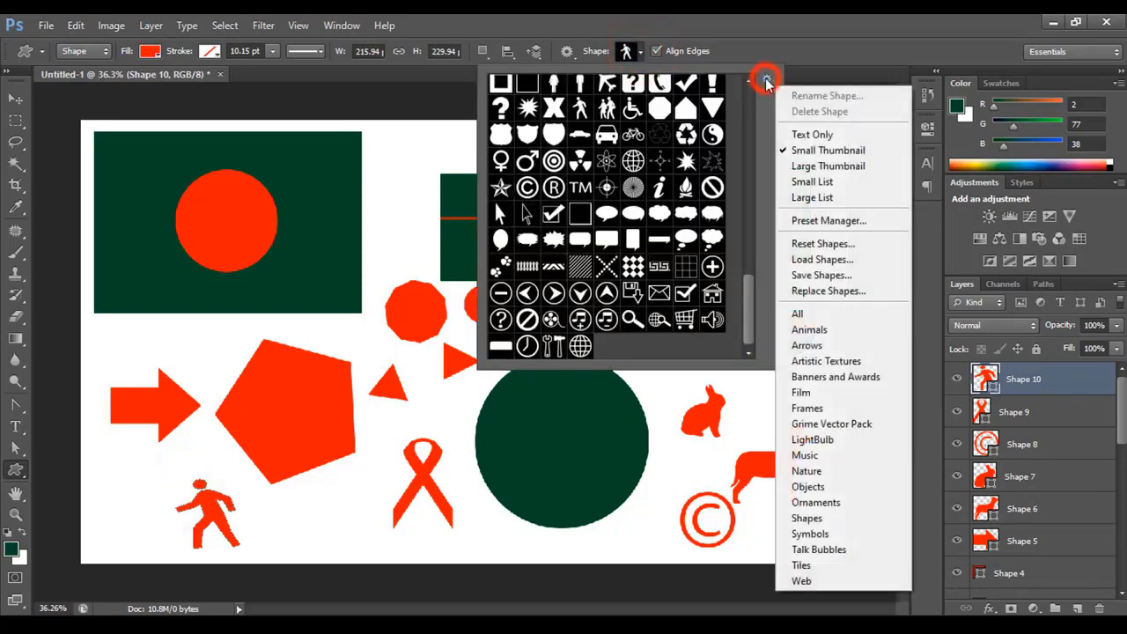
{"action": "left_click", "coordinate": [815, 314]}
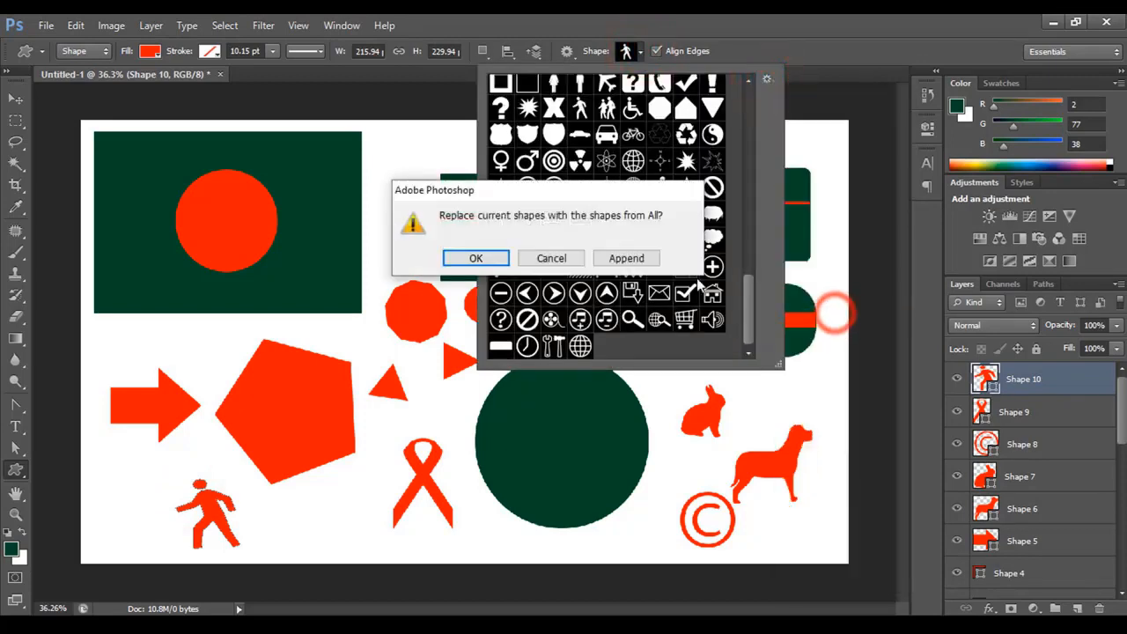
{"action": "left_click", "coordinate": [626, 258]}
{"action": "scroll", "coordinate": [629, 221], "scroll_direction": "up", "scroll_amount": 3}
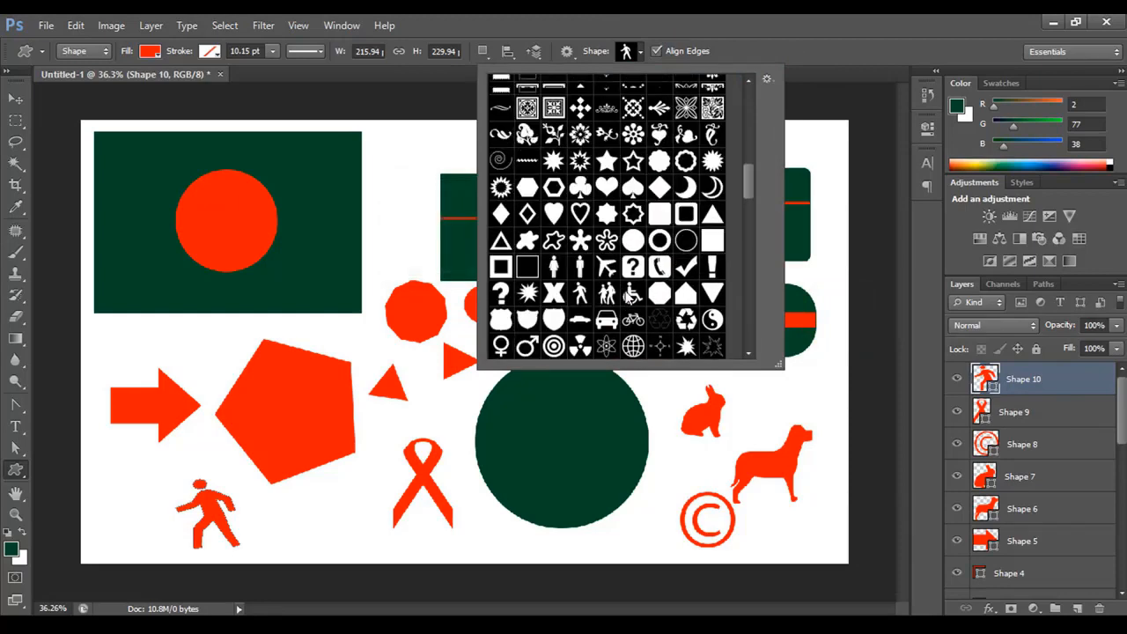
{"action": "scroll", "coordinate": [632, 293], "scroll_direction": "up", "scroll_amount": 10}
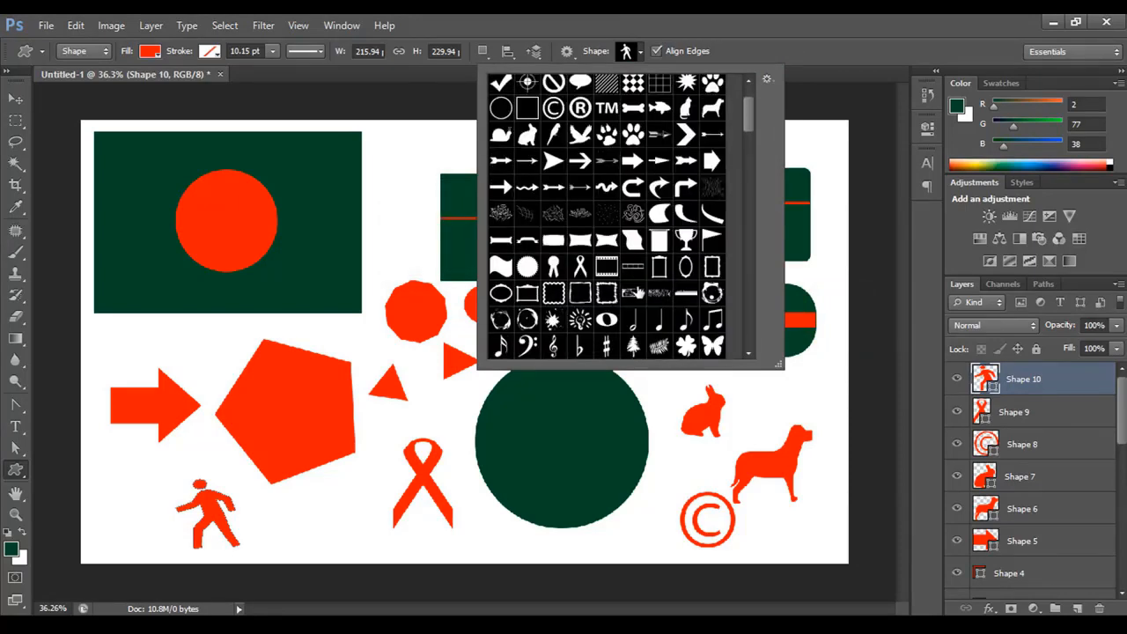
{"action": "scroll", "coordinate": [635, 298], "scroll_direction": "up", "scroll_amount": 2}
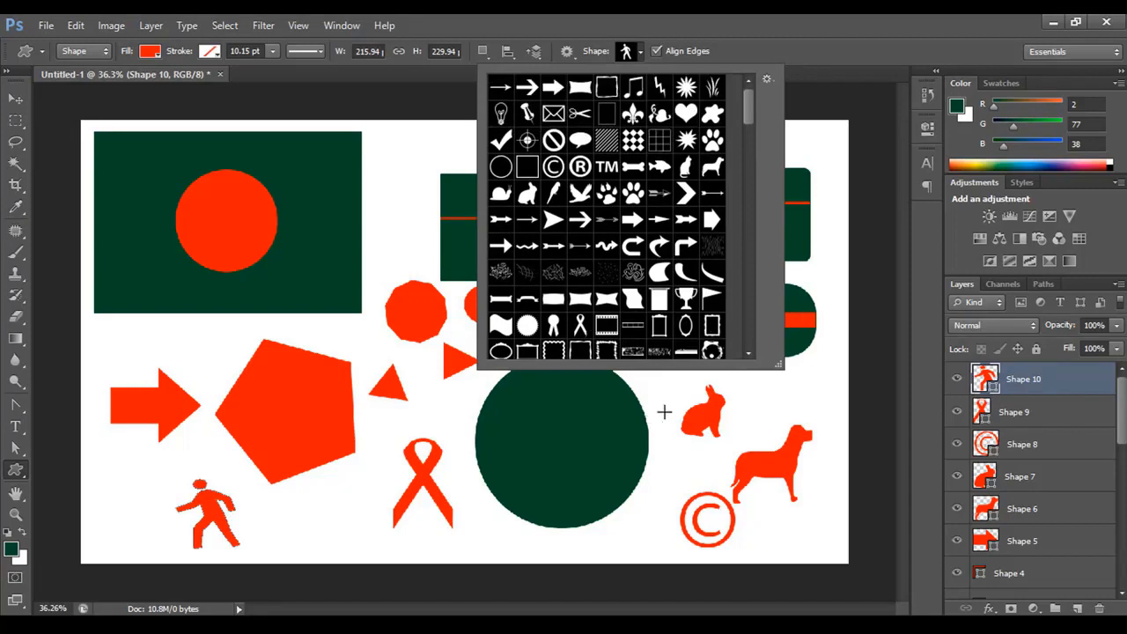
Place a second walking-person custom shape about 216 × 230 px over the rabbit.
{"action": "left_click", "coordinate": [666, 411]}
{"action": "left_click", "coordinate": [667, 406]}
{"action": "left_click", "coordinate": [615, 280]}
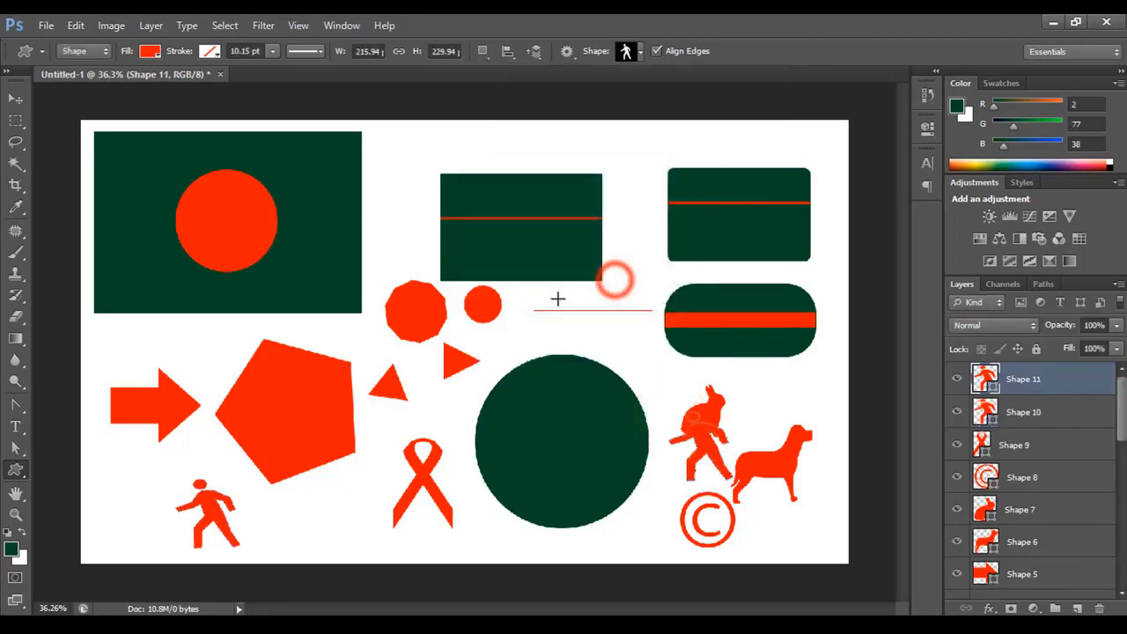